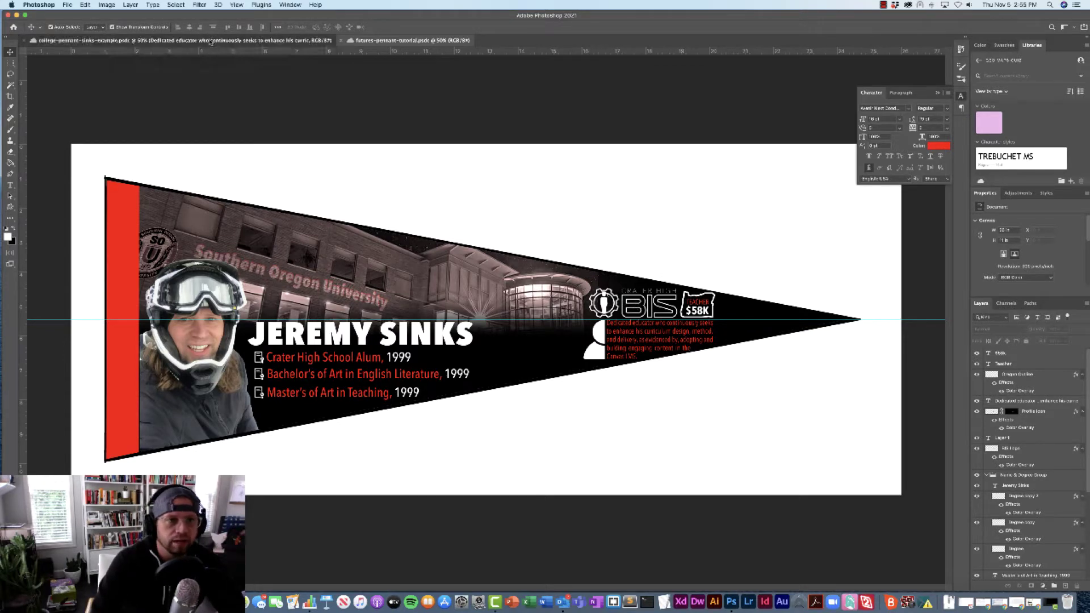
Review the finished example pennant, then switch back to futures-pennant-tutorial.psd
{"action": "left_click", "coordinate": [108, 41]}
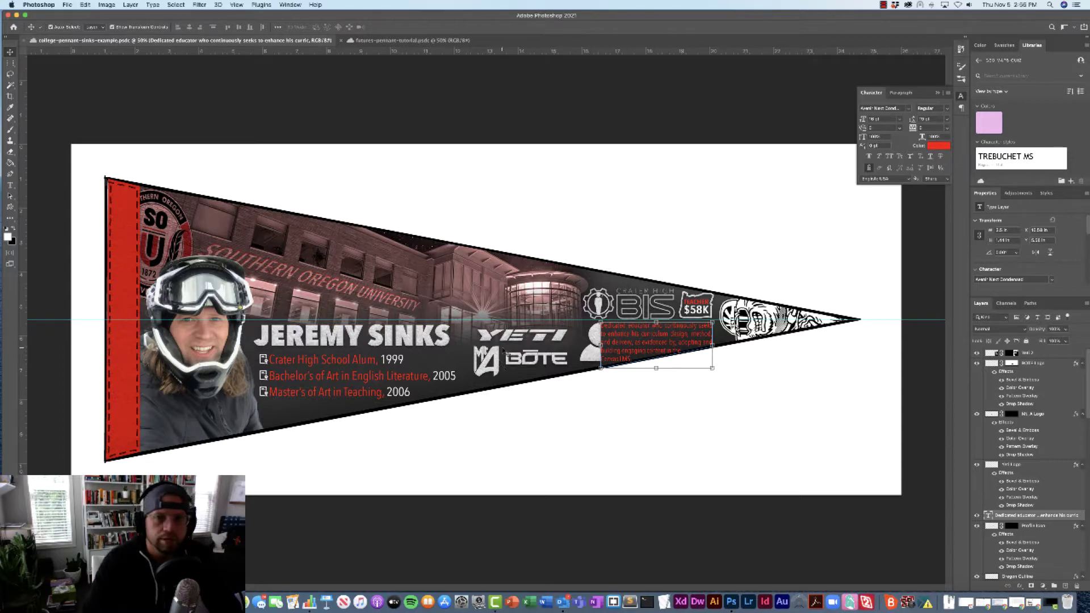
{"action": "left_click", "coordinate": [396, 41]}
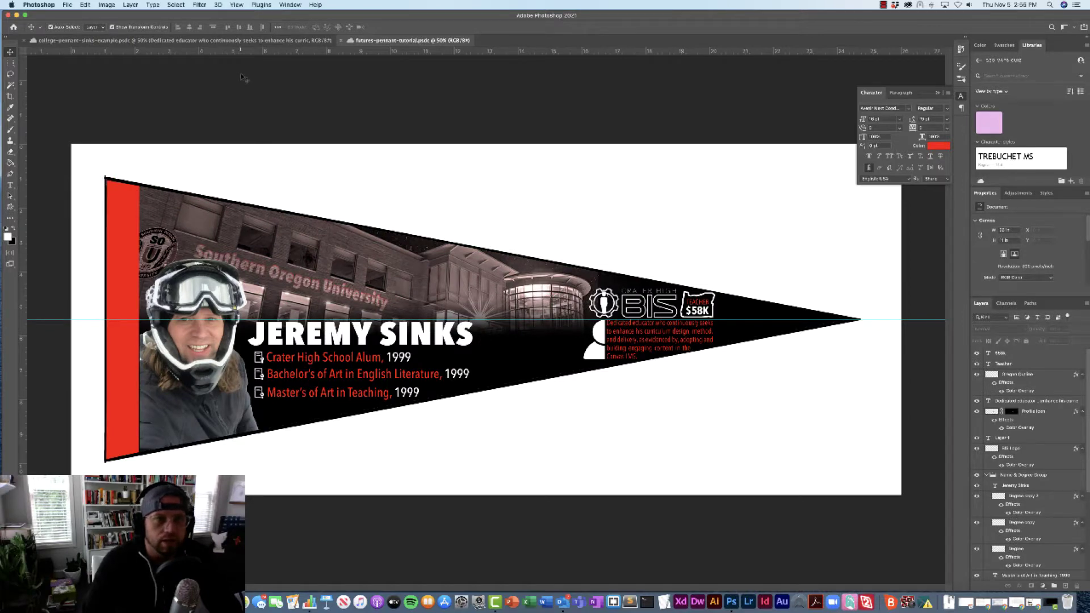
{"action": "left_click", "coordinate": [68, 4]}
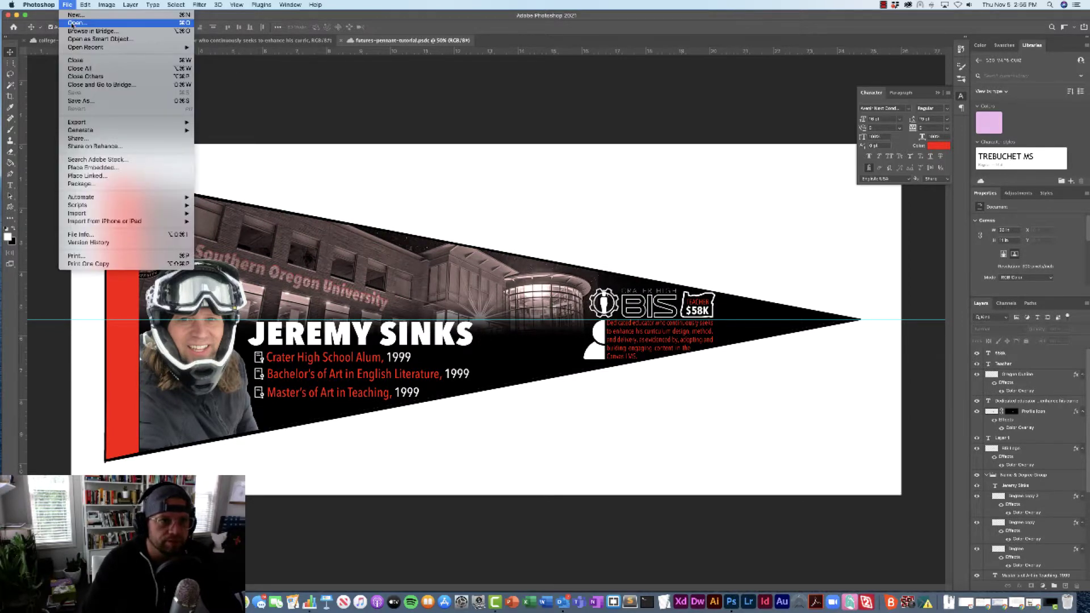
Open YetiCyclesLogoTransparent1.jpg and drag the YETI logo into the pennant as Layer 2
{"action": "left_click", "coordinate": [68, 26]}
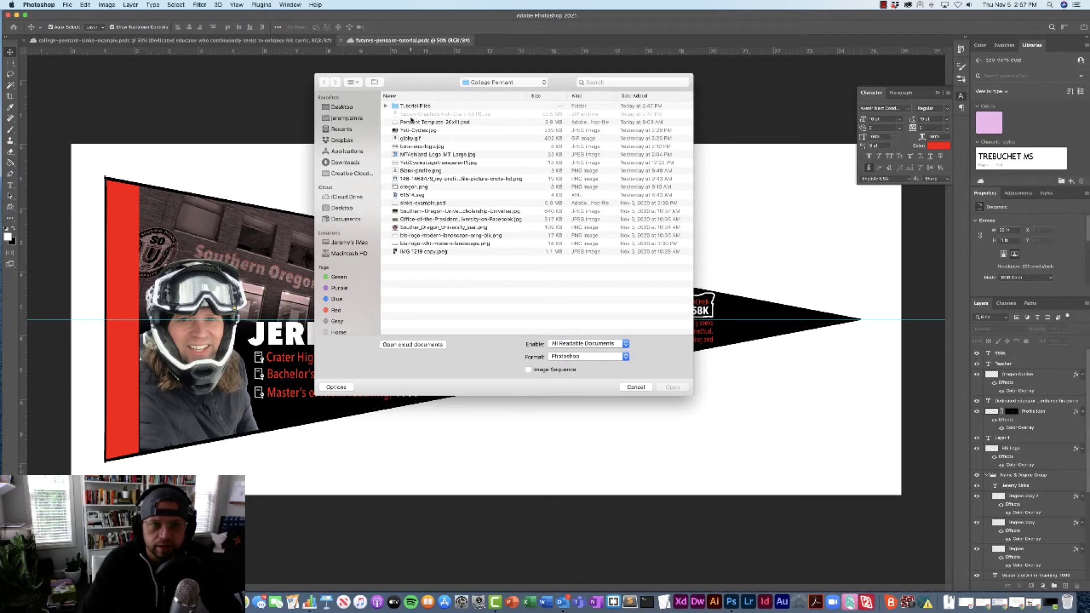
{"action": "left_click", "coordinate": [412, 163]}
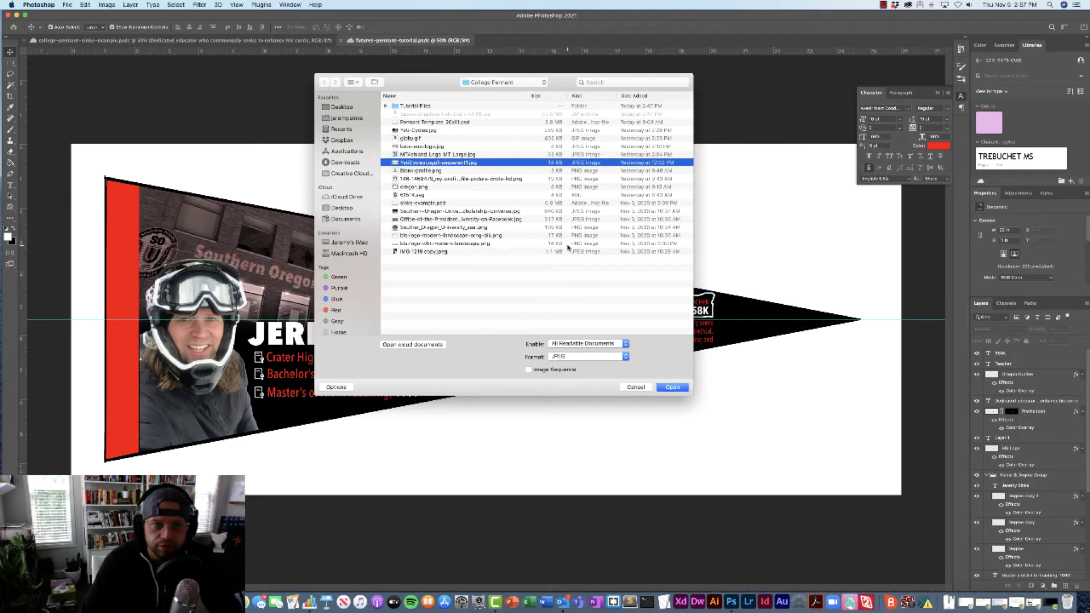
{"action": "left_click", "coordinate": [673, 388]}
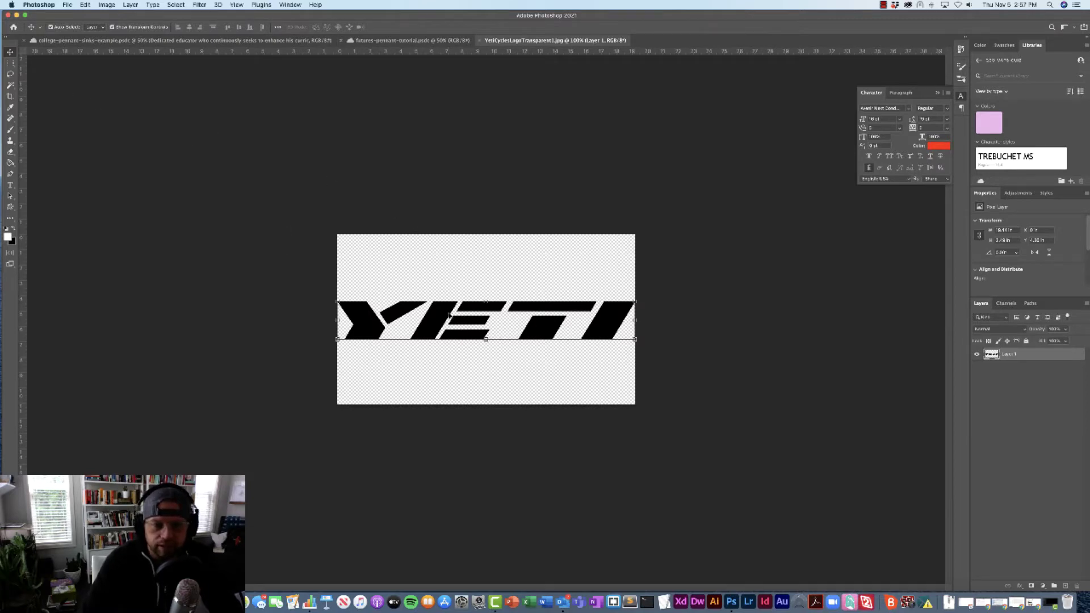
{"action": "left_click_drag", "start_coordinate": [449, 316], "coordinate": [371, 44]}
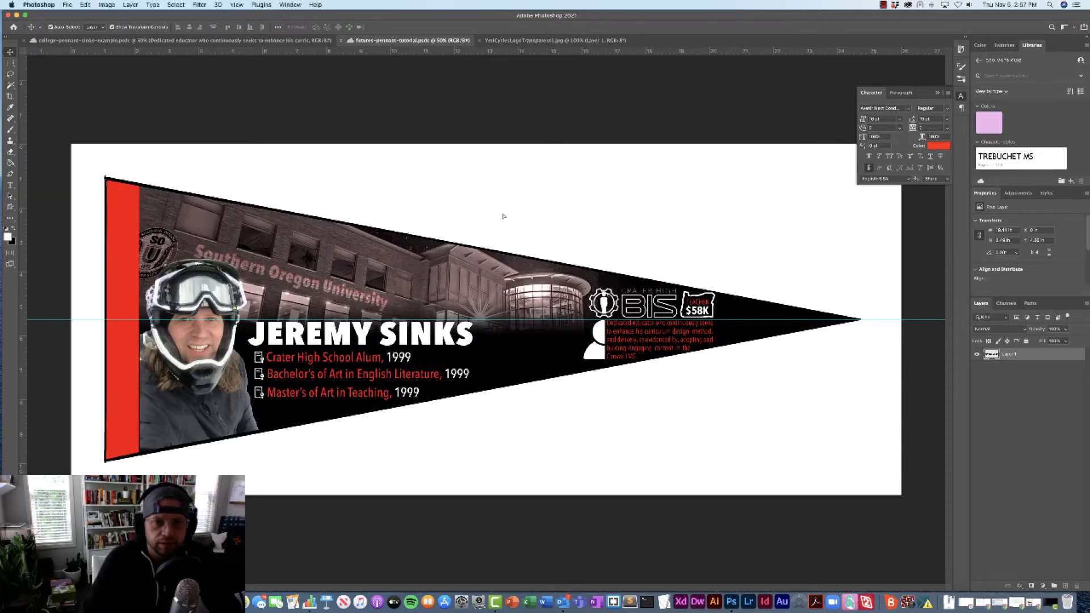
{"action": "mouse_move", "coordinate": [503, 216]}
{"action": "left_mouse_down"}
{"action": "mouse_move", "coordinate": [484, 216]}
{"action": "mouse_move", "coordinate": [493, 233]}
{"action": "mouse_move", "coordinate": [501, 175]}
{"action": "mouse_move", "coordinate": [501, 205]}
{"action": "left_mouse_up"}
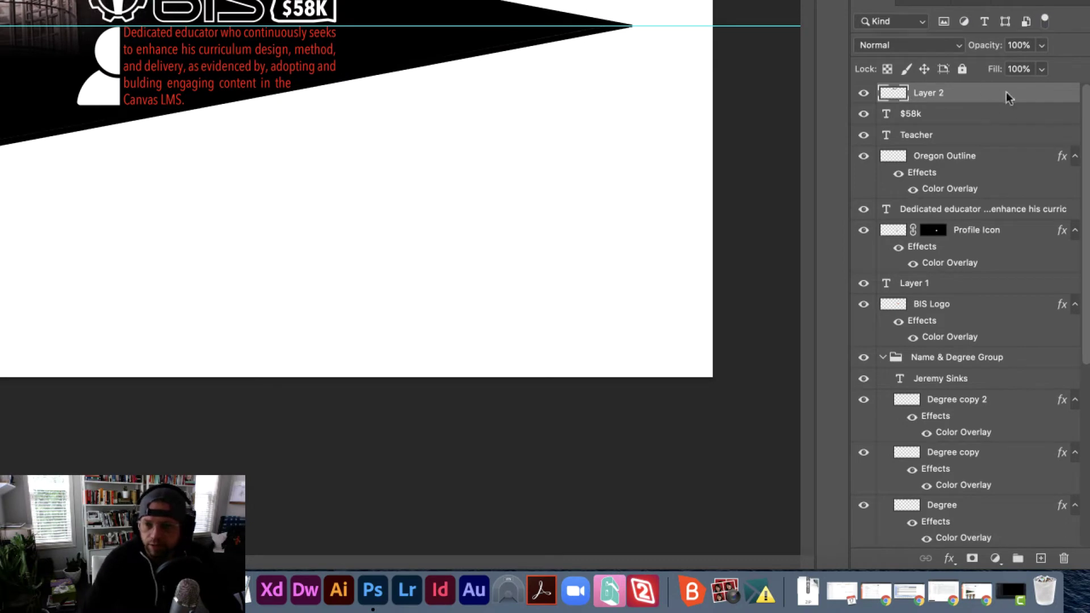
Rename Layer 2 to 'Yeti Logo' and give it a white Color Overlay
{"action": "double_click", "coordinate": [927, 92]}
{"action": "type", "text": "Ye"}
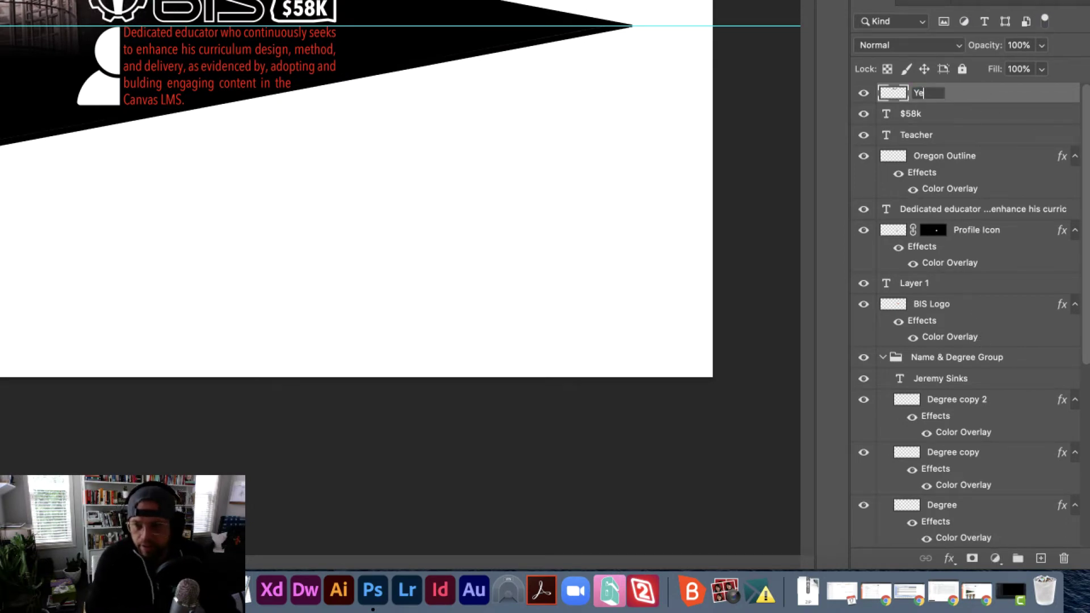
{"action": "type", "text": "ti Logo"}
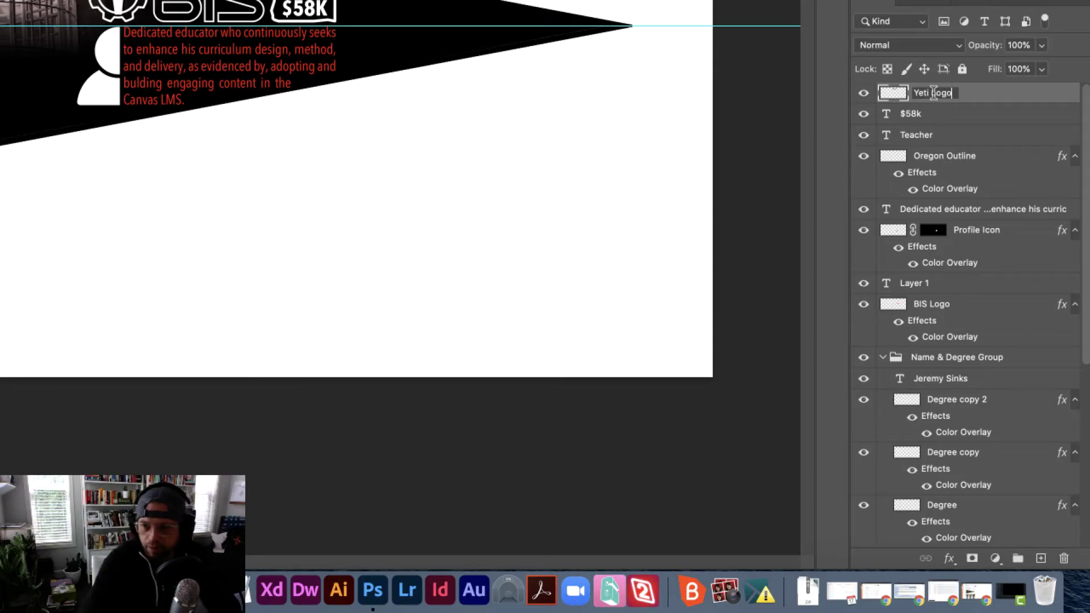
{"action": "left_click", "coordinate": [992, 94]}
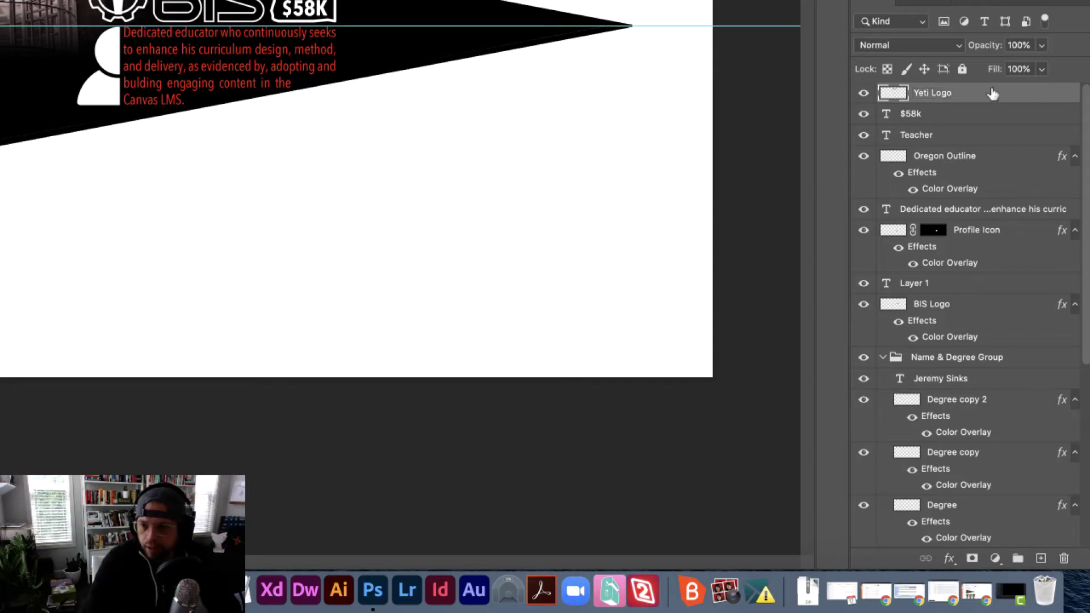
{"action": "left_click", "coordinate": [949, 558]}
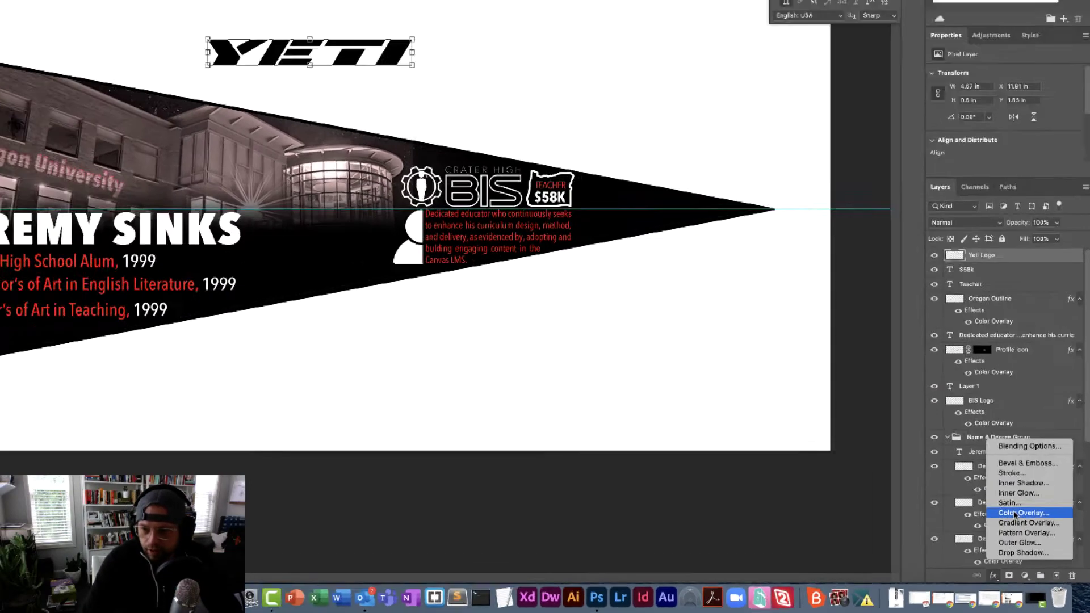
{"action": "left_click", "coordinate": [993, 467]}
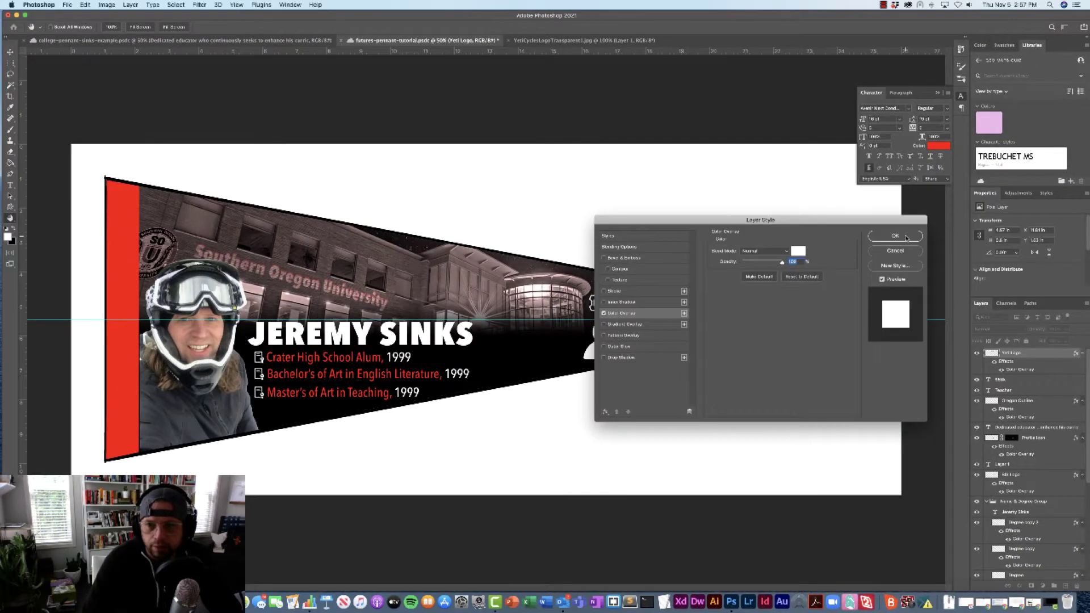
{"action": "left_click", "coordinate": [895, 236]}
{"action": "mouse_move", "coordinate": [527, 206]}
{"action": "left_mouse_down"}
{"action": "mouse_move", "coordinate": [524, 275]}
{"action": "mouse_move", "coordinate": [506, 204]}
{"action": "left_mouse_up"}
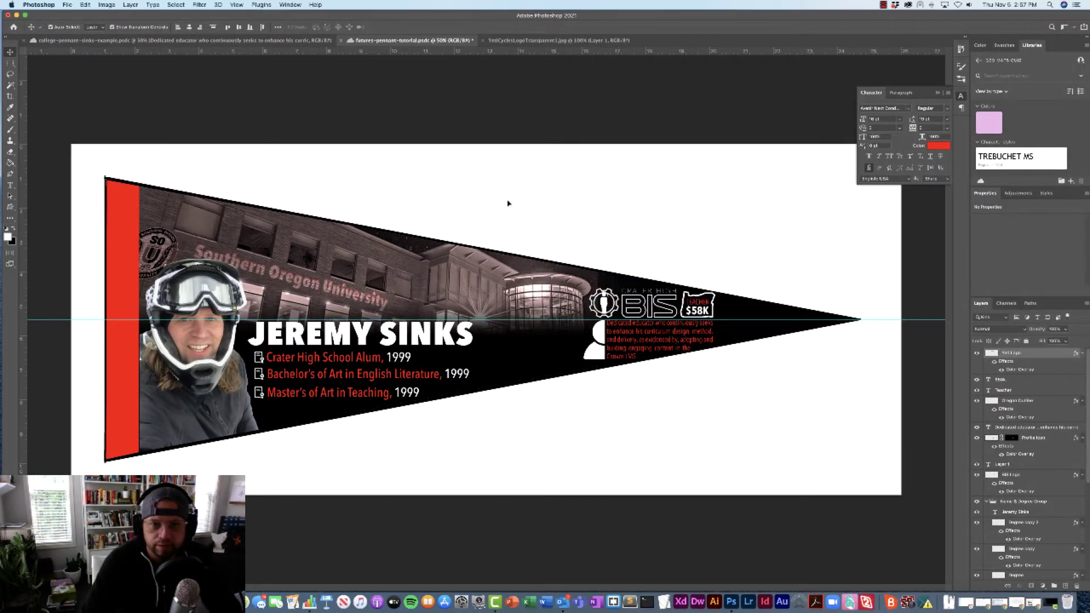
{"action": "left_click", "coordinate": [1016, 366]}
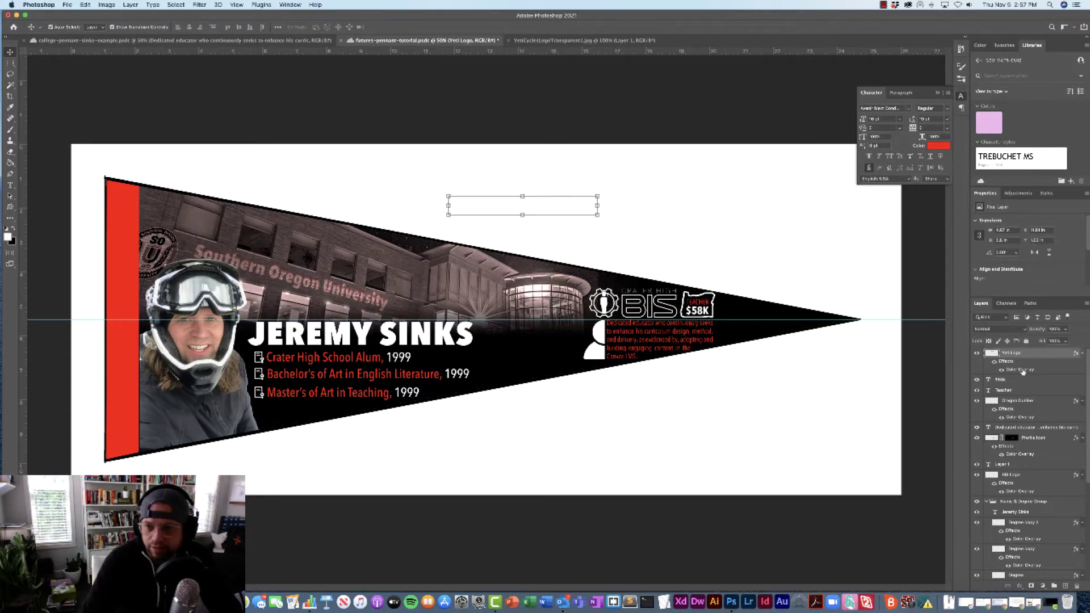
{"action": "double_click", "coordinate": [1022, 370]}
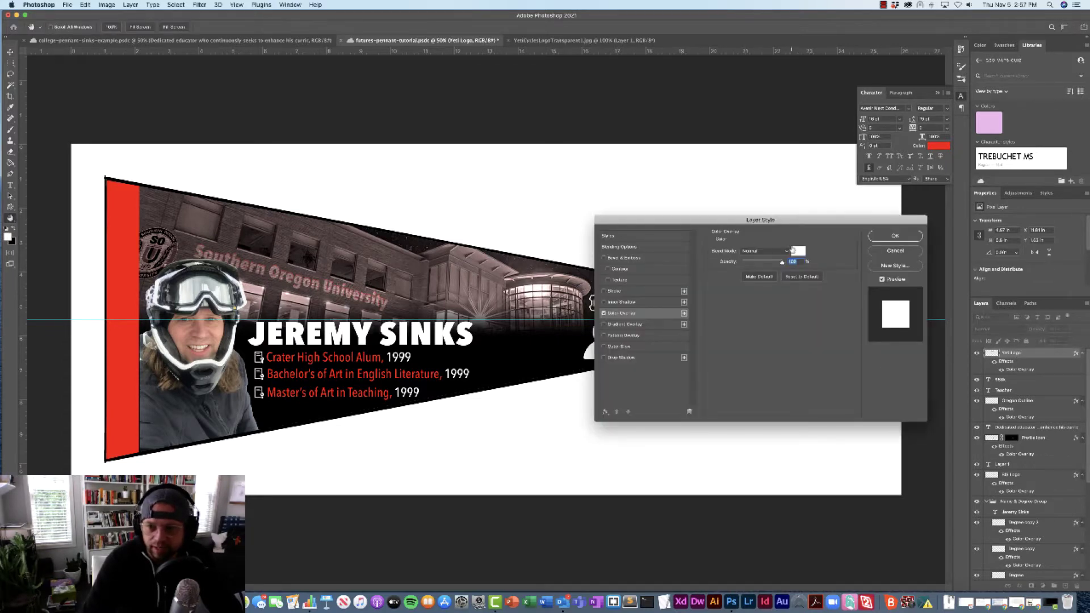
{"action": "left_click", "coordinate": [795, 251]}
{"action": "left_click", "coordinate": [623, 326]}
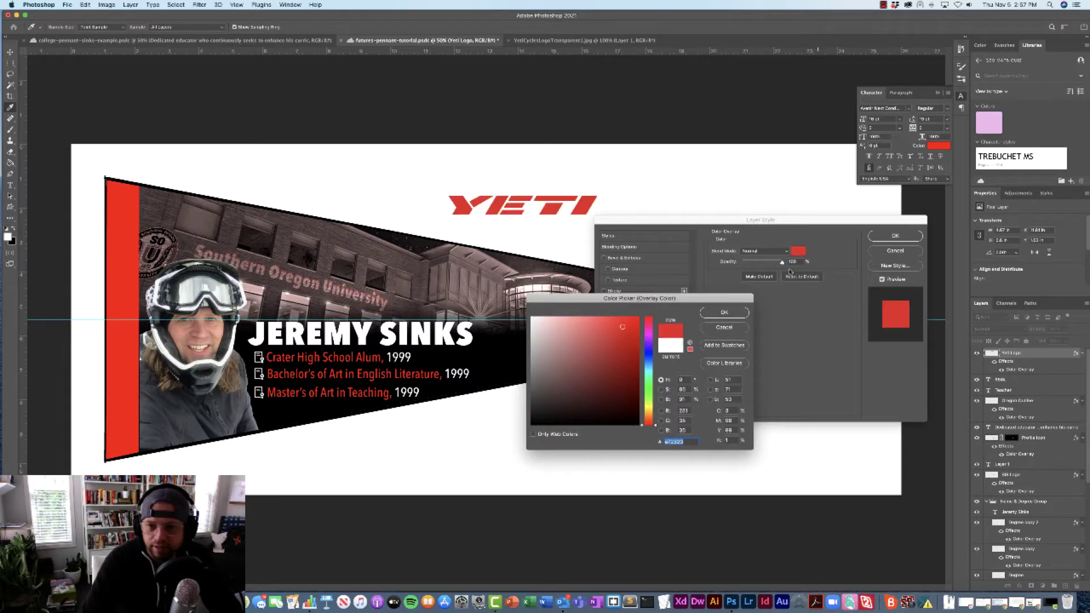
{"action": "left_click", "coordinate": [724, 312]}
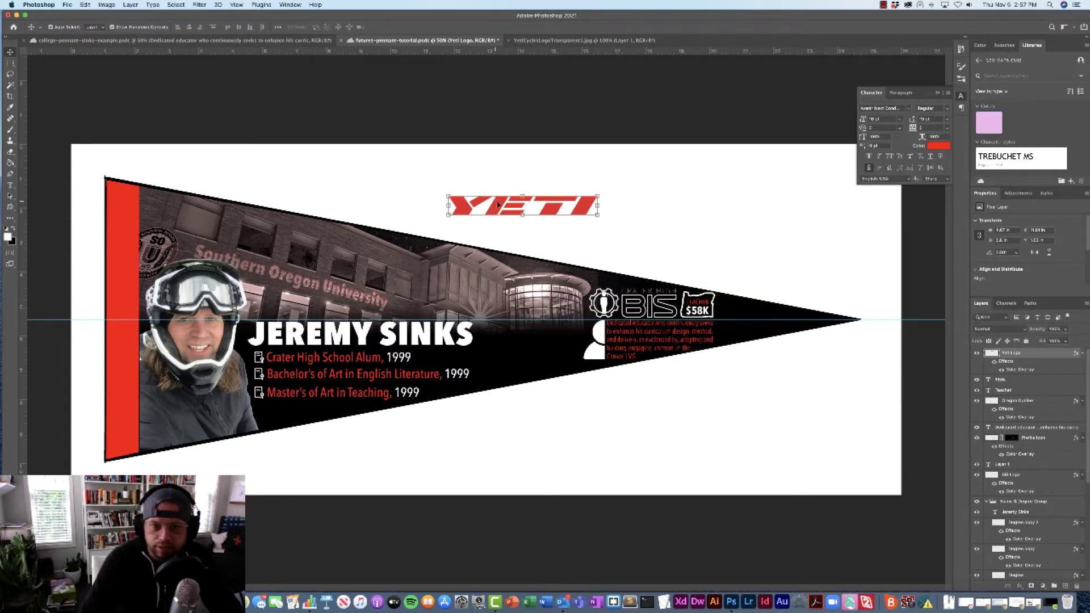
{"action": "left_click_drag", "start_coordinate": [498, 205], "coordinate": [523, 337]}
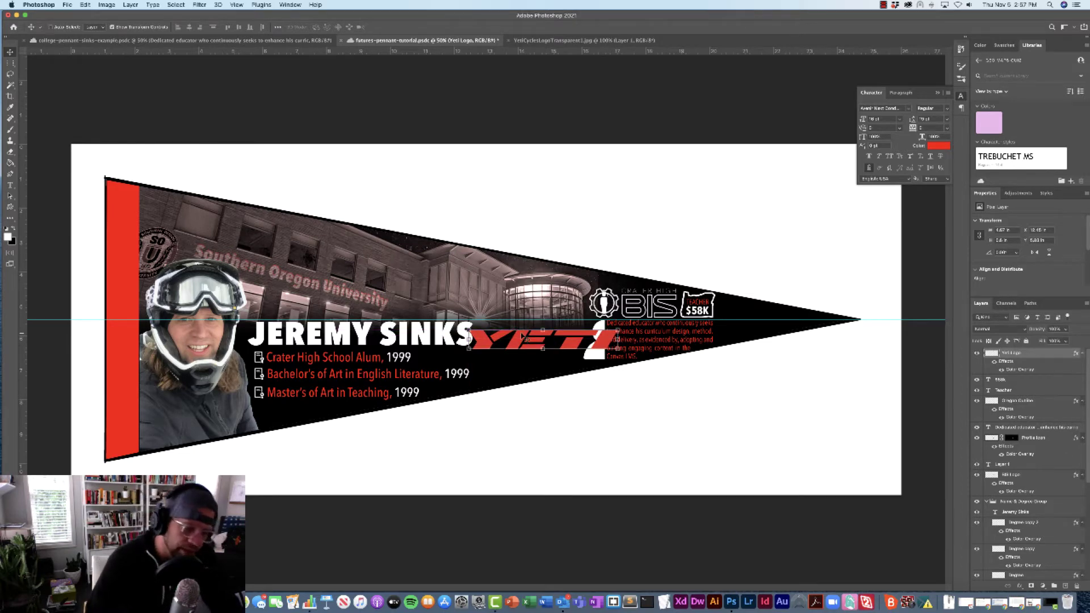
Shrink the YETI logo to about two thirds and place it between name and profile icon
{"action": "key", "text": "super+equal"}
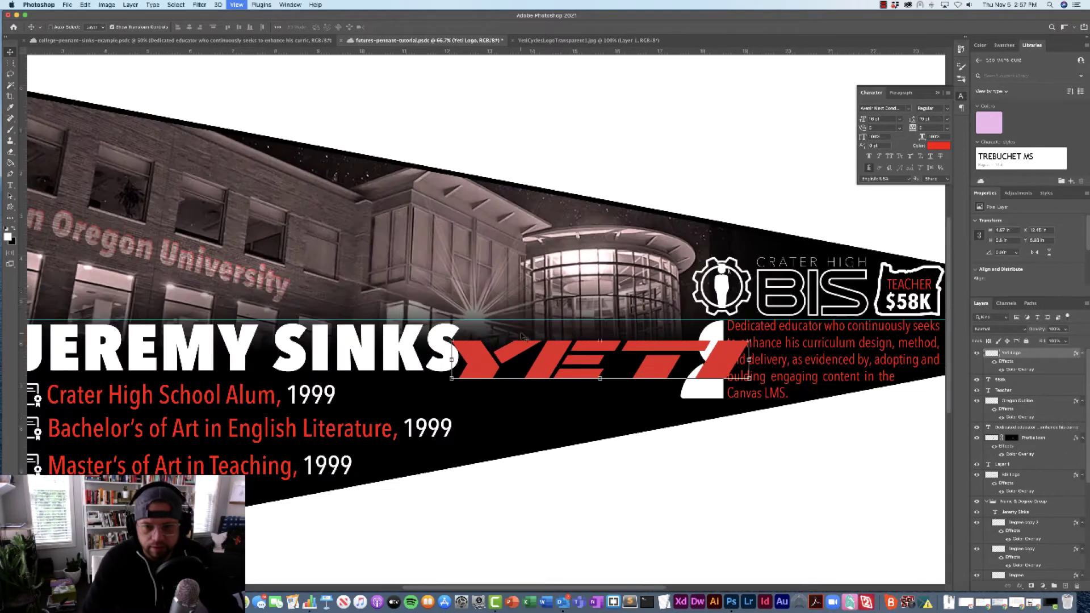
{"action": "key", "text": "super+equal"}
{"action": "left_click_drag", "start_coordinate": [452, 378], "coordinate": [557, 364]}
{"action": "left_click_drag", "start_coordinate": [621, 354], "coordinate": [551, 354]}
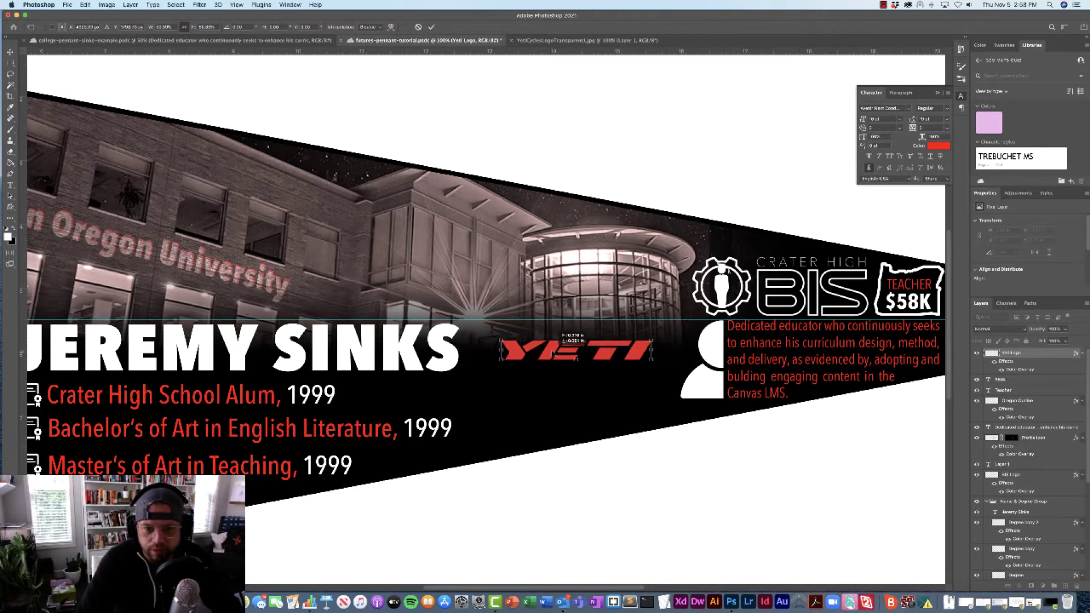
{"action": "key", "text": "Return"}
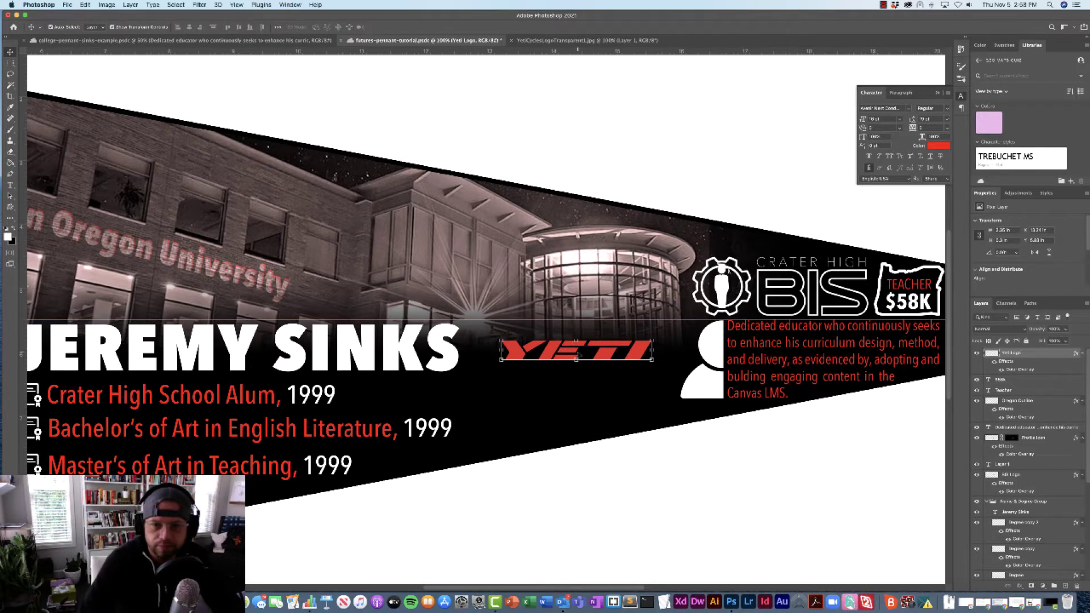
Change the YETI logo's Color Overlay to pure bright red
{"action": "double_click", "coordinate": [1015, 371]}
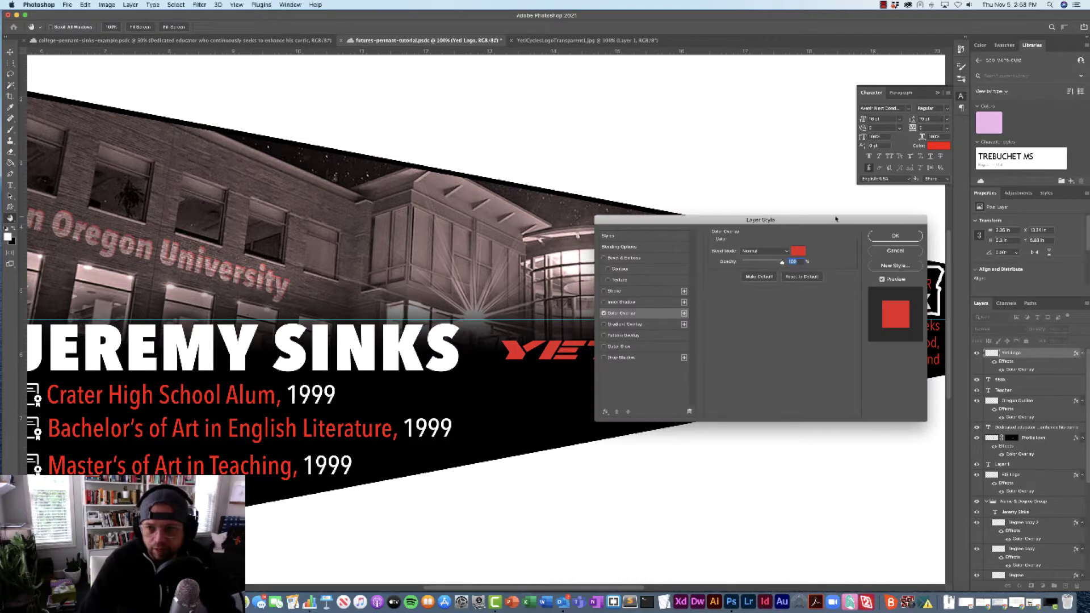
{"action": "left_click_drag", "start_coordinate": [591, 248], "coordinate": [332, 179]}
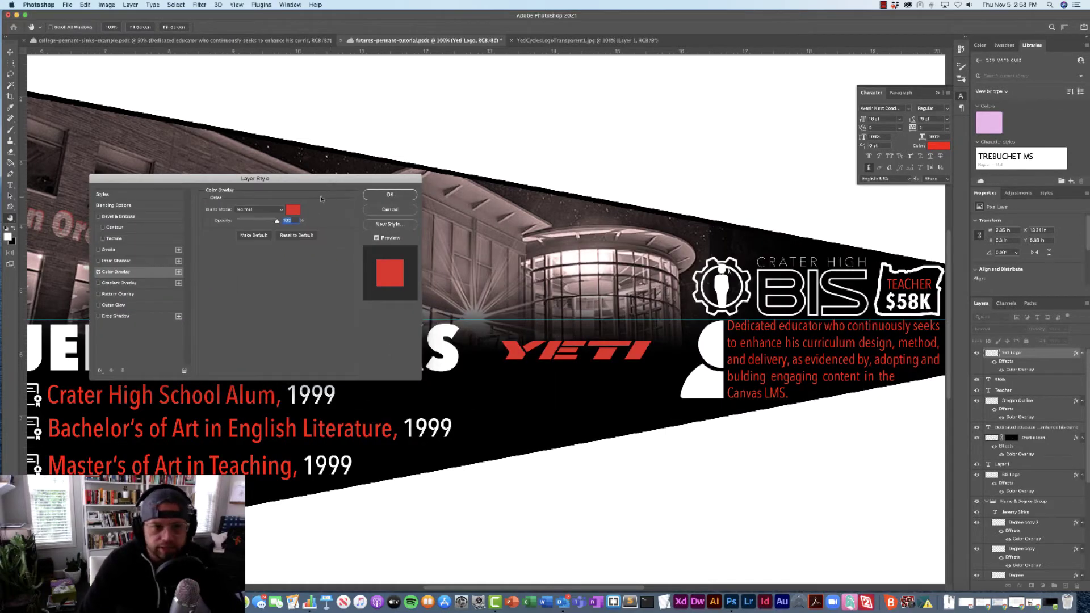
{"action": "left_click", "coordinate": [294, 210]}
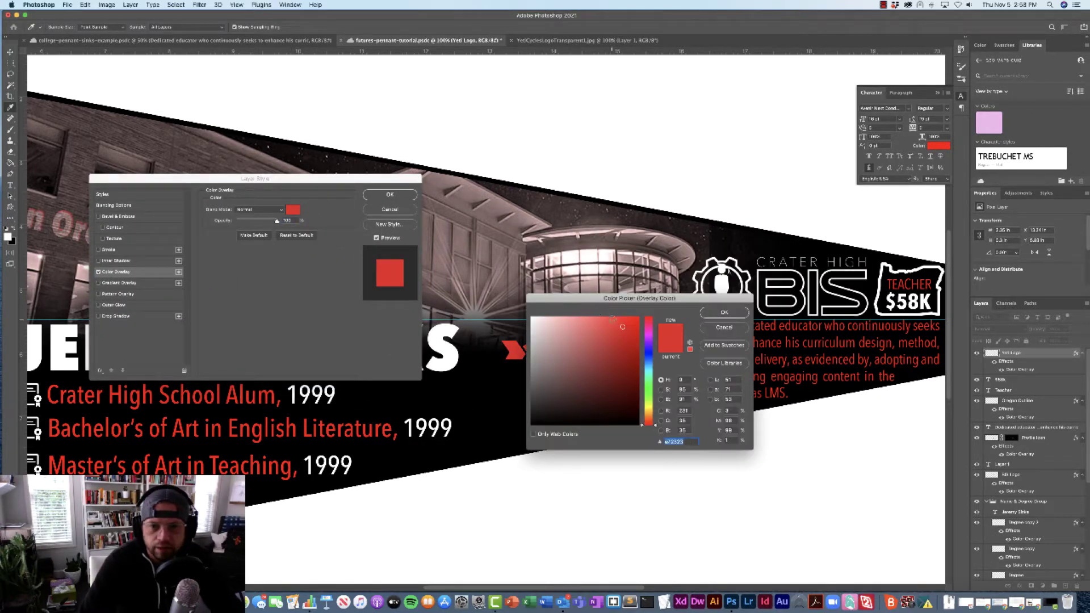
{"action": "left_click_drag", "start_coordinate": [623, 327], "coordinate": [657, 310]}
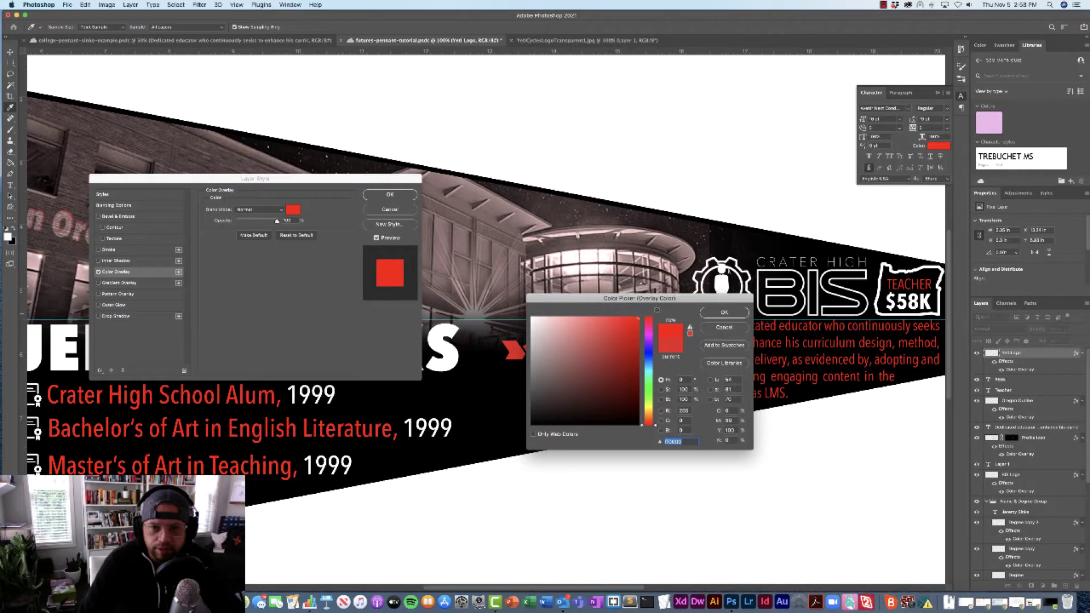
{"action": "left_click", "coordinate": [725, 312]}
{"action": "left_click", "coordinate": [390, 195]}
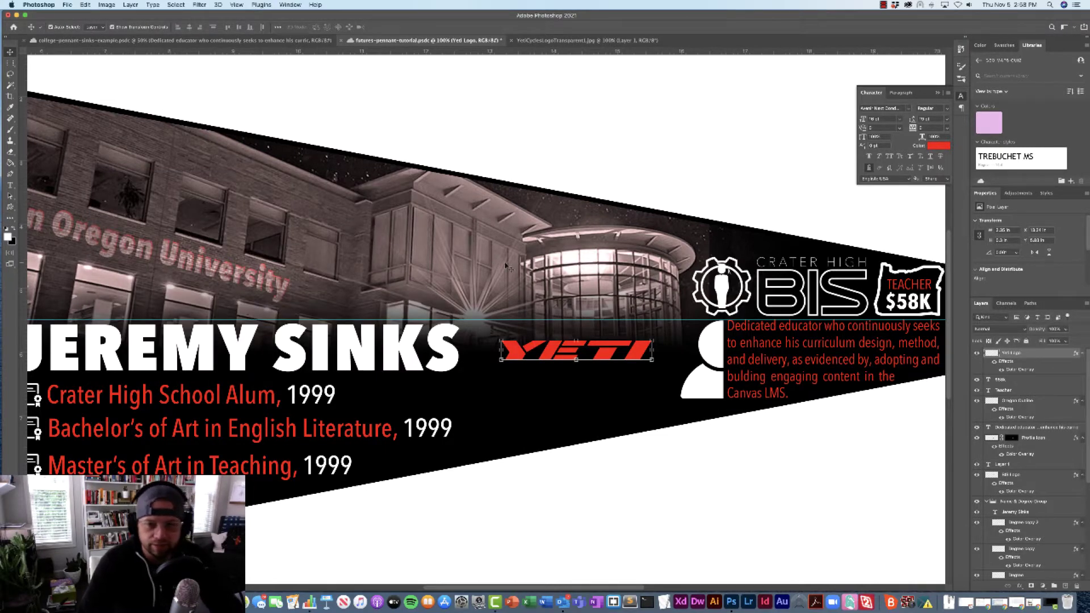
Close the YetiCyclesLogoTransparent1.jpg image
{"action": "scroll", "coordinate": [505, 265], "scroll_direction": "down", "scroll_amount": 1}
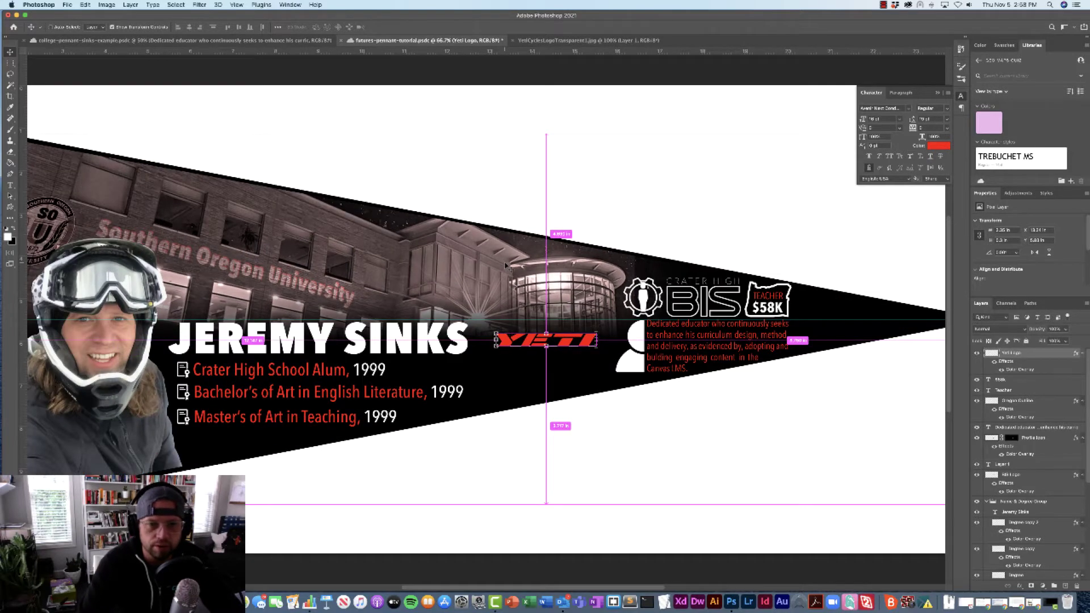
{"action": "key", "text": "super+equal"}
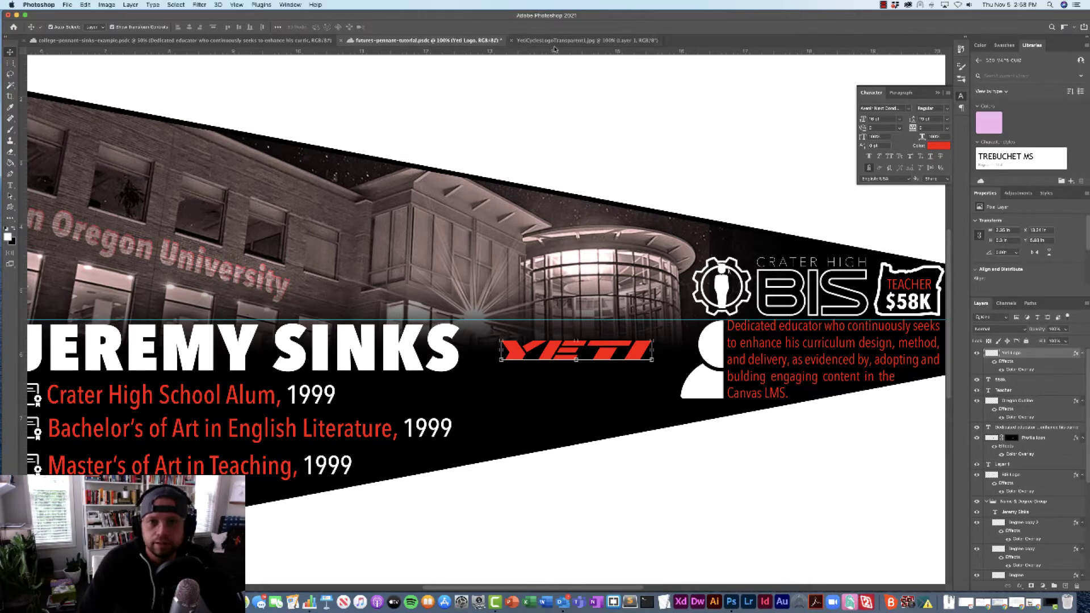
{"action": "left_click", "coordinate": [511, 41]}
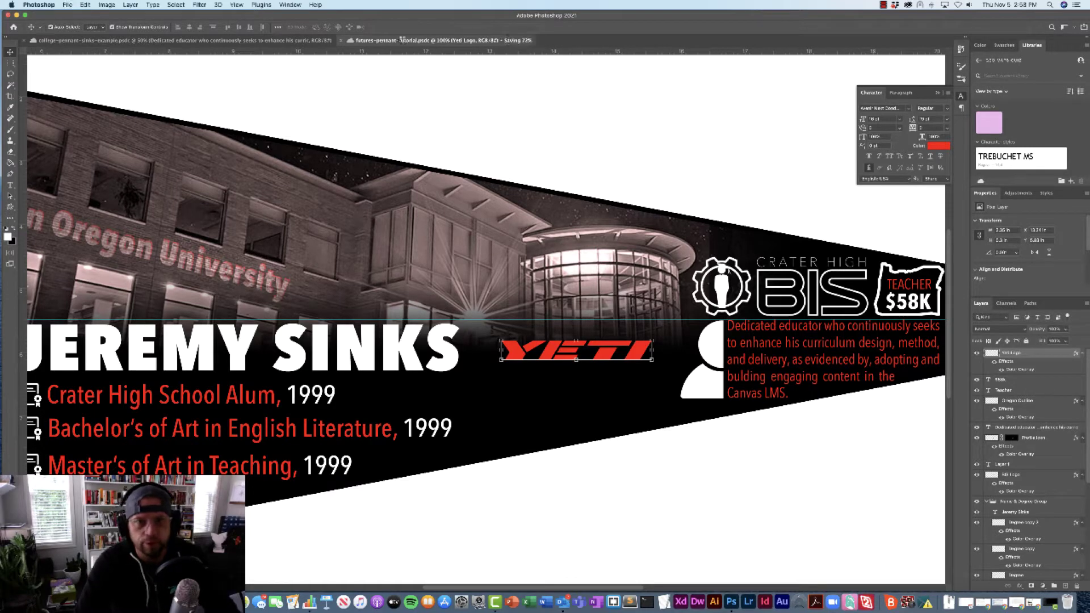
Open the MTAshland_Logo_MT_Large.jpg image
{"action": "left_click", "coordinate": [67, 4]}
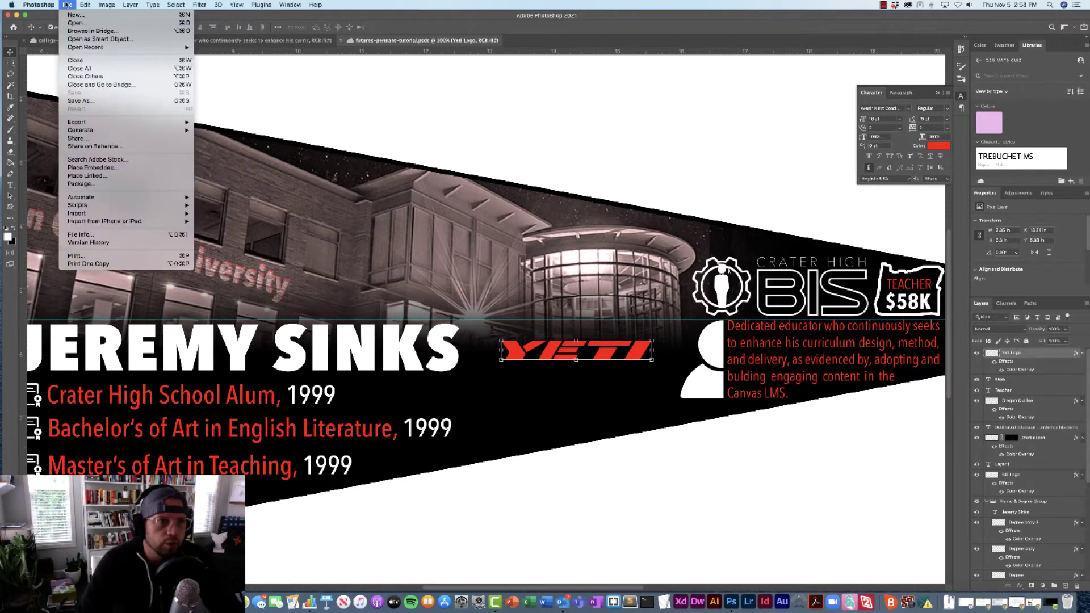
{"action": "left_click", "coordinate": [498, 220]}
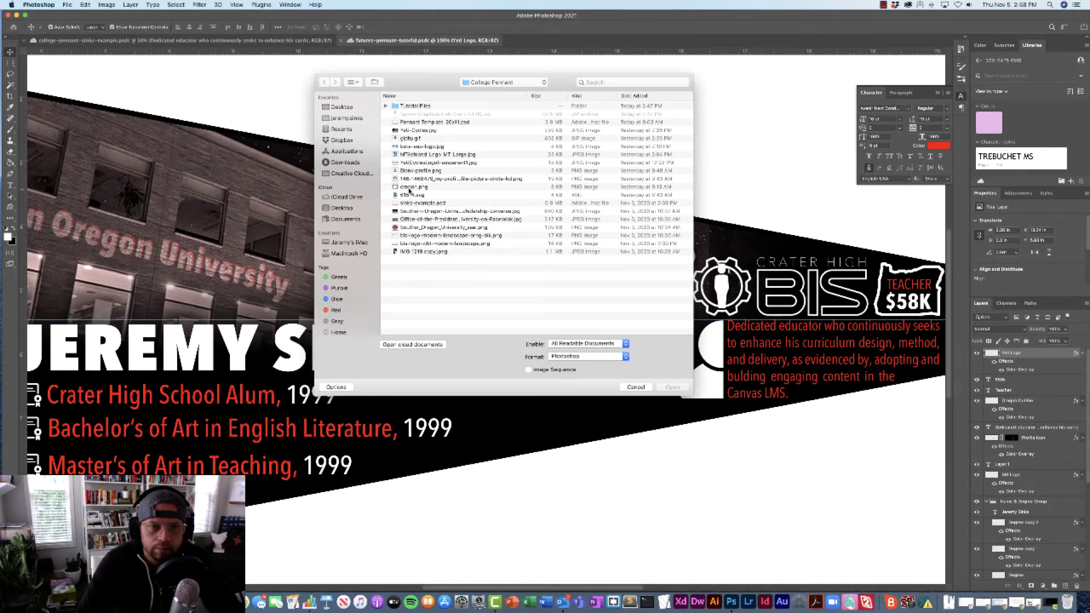
{"action": "left_click", "coordinate": [407, 154]}
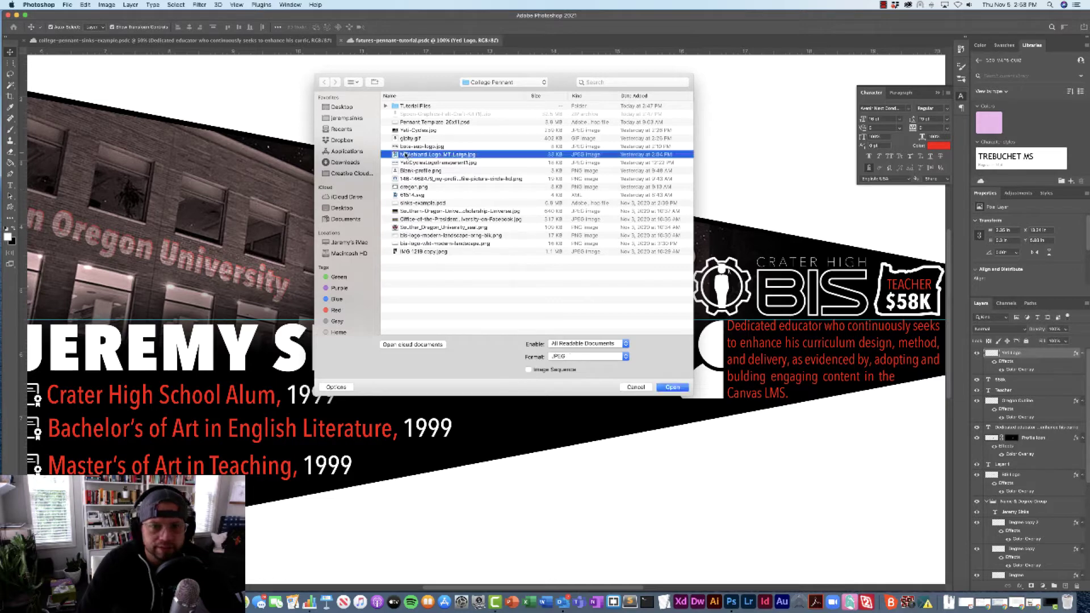
{"action": "left_click", "coordinate": [672, 387]}
{"action": "key", "text": "Return"}
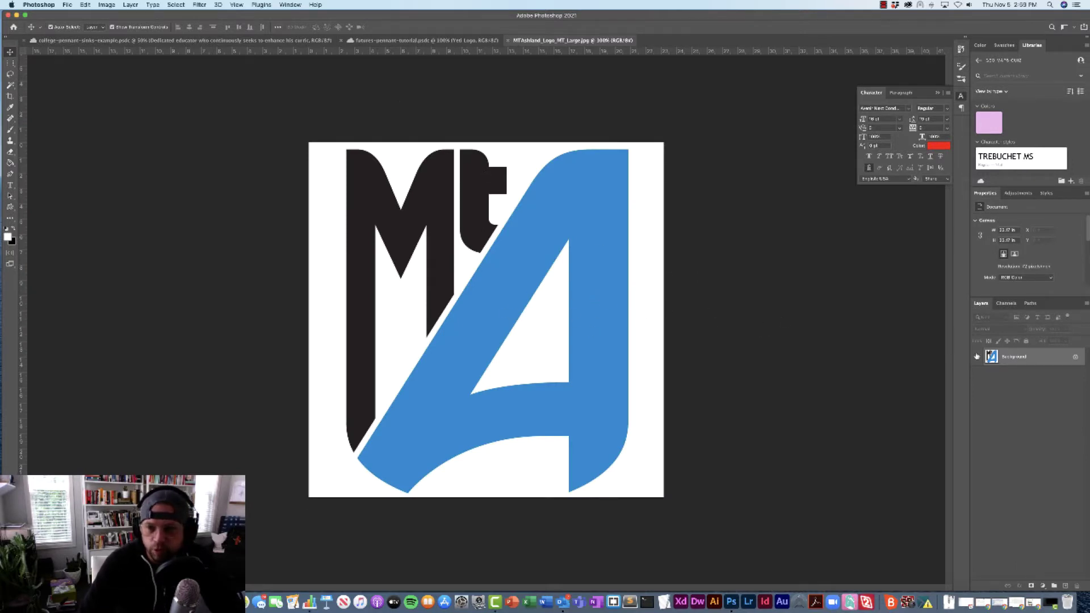
Unlock its Background layer and drag the Mt A logo into the pennant as Layer 2
{"action": "left_click", "coordinate": [1075, 359]}
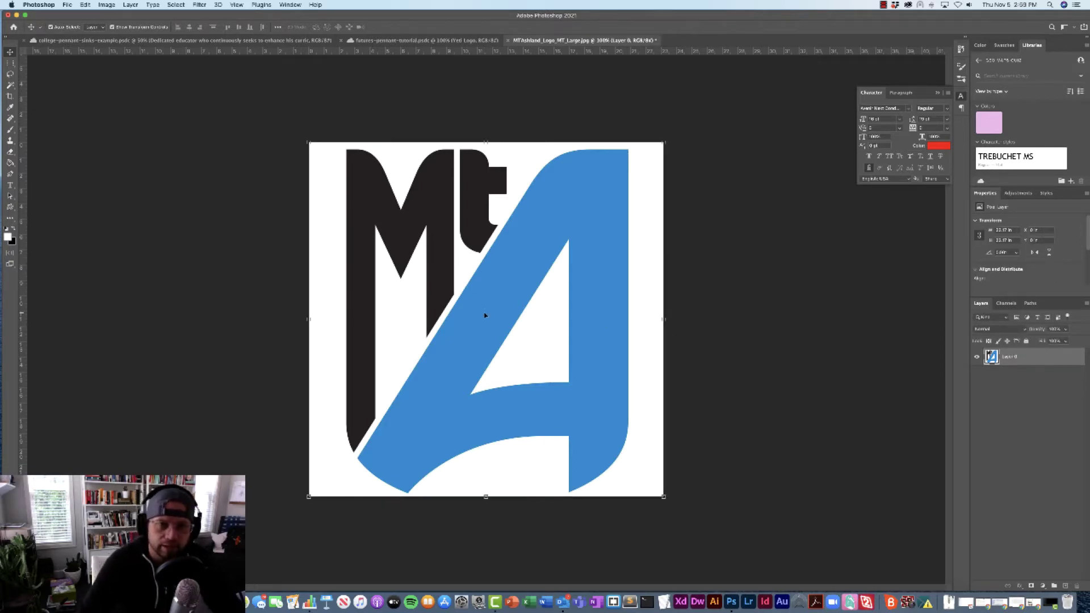
{"action": "left_click_drag", "start_coordinate": [485, 315], "coordinate": [417, 42]}
{"action": "left_click_drag", "start_coordinate": [504, 239], "coordinate": [709, 431]}
{"action": "key", "text": "super+minus"}
{"action": "scroll", "coordinate": [764, 417], "scroll_direction": "down", "scroll_amount": 5}
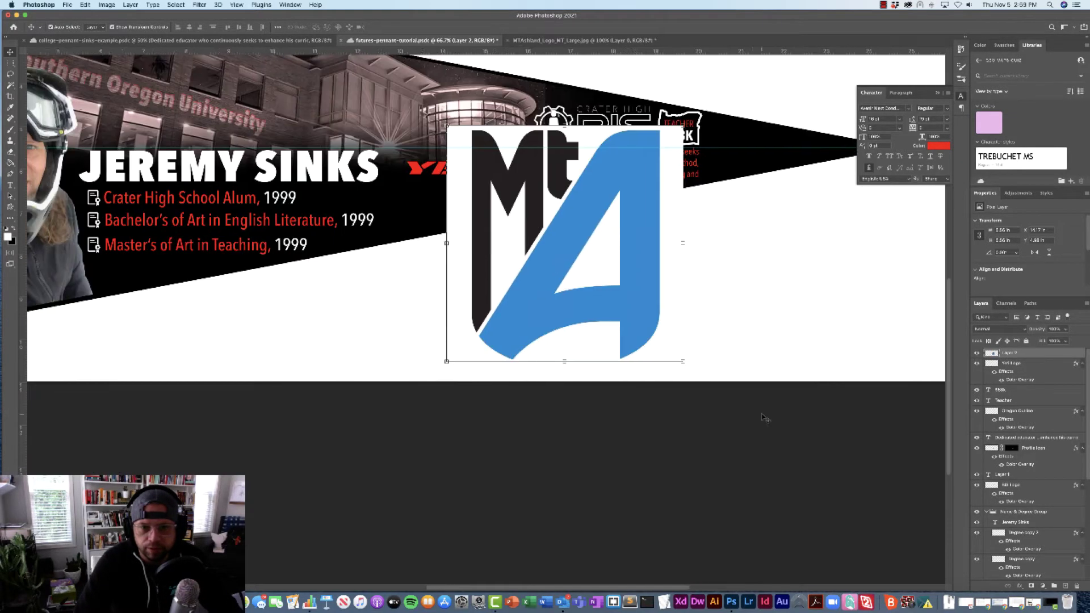
Rename Layer 2 to 'Mt A Logo'
{"action": "scroll", "coordinate": [764, 417], "scroll_direction": "up", "scroll_amount": 2}
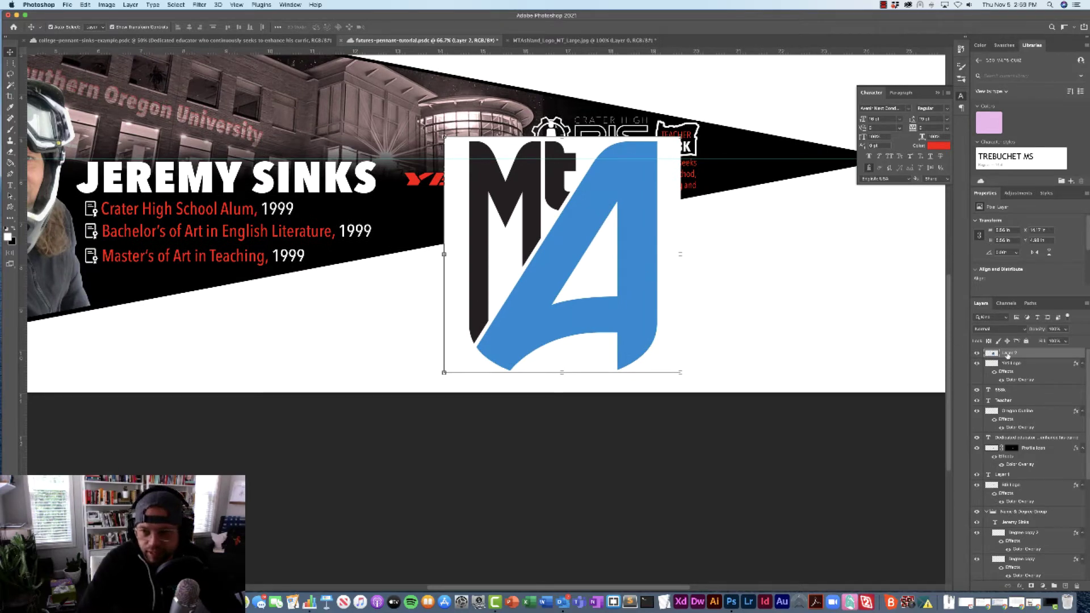
{"action": "key", "text": "BackSpace"}
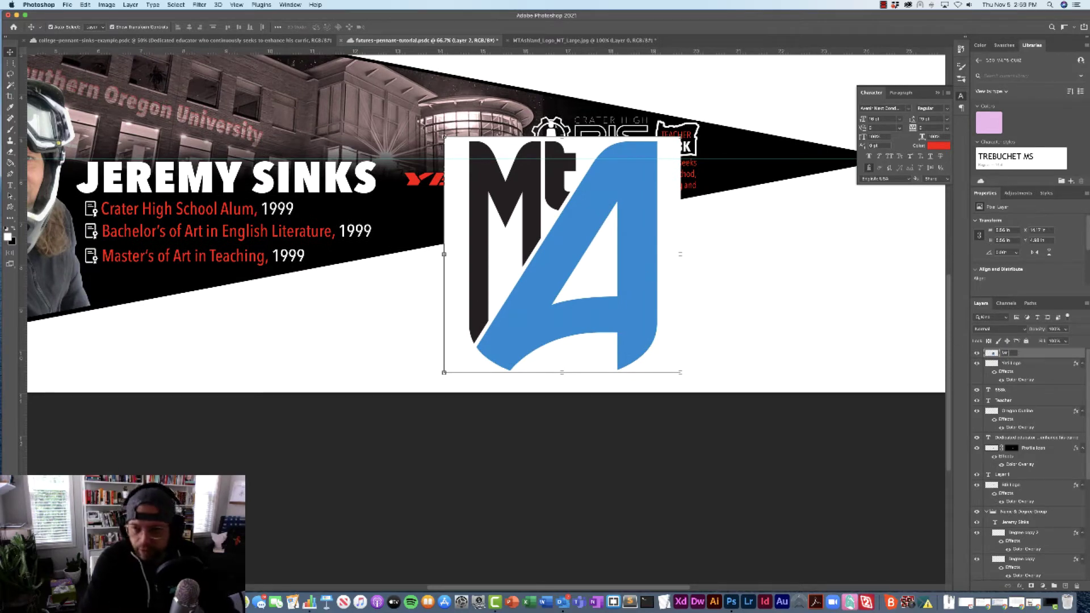
{"action": "type", "text": "Mt A Logo"}
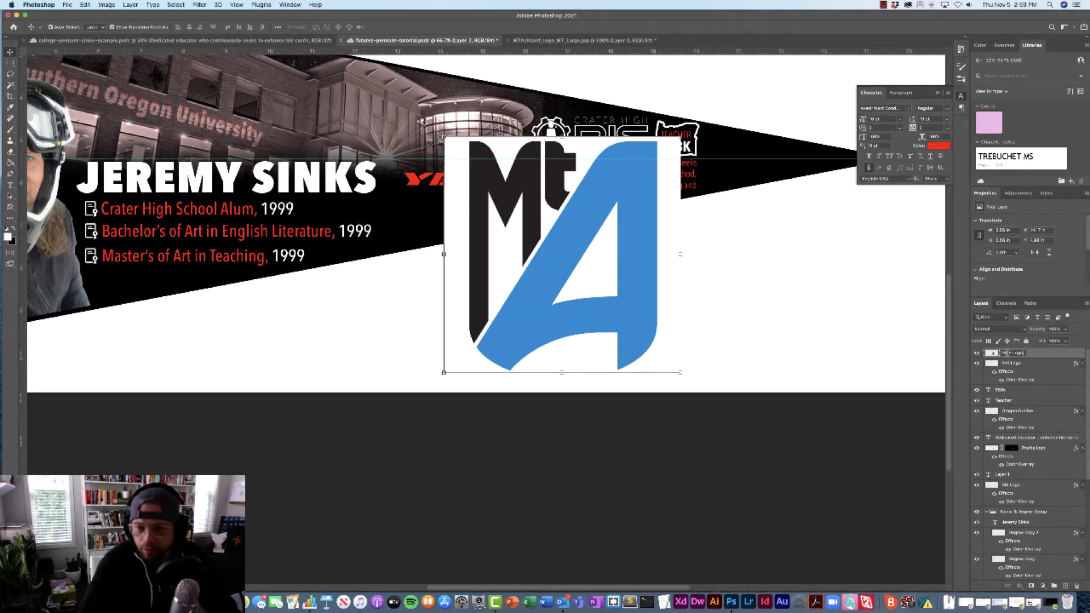
{"action": "key", "text": "Return"}
{"action": "scroll", "coordinate": [135, 68], "scroll_direction": "left", "scroll_amount": 5}
{"action": "scroll", "coordinate": [134, 68], "scroll_direction": "up", "scroll_amount": 3}
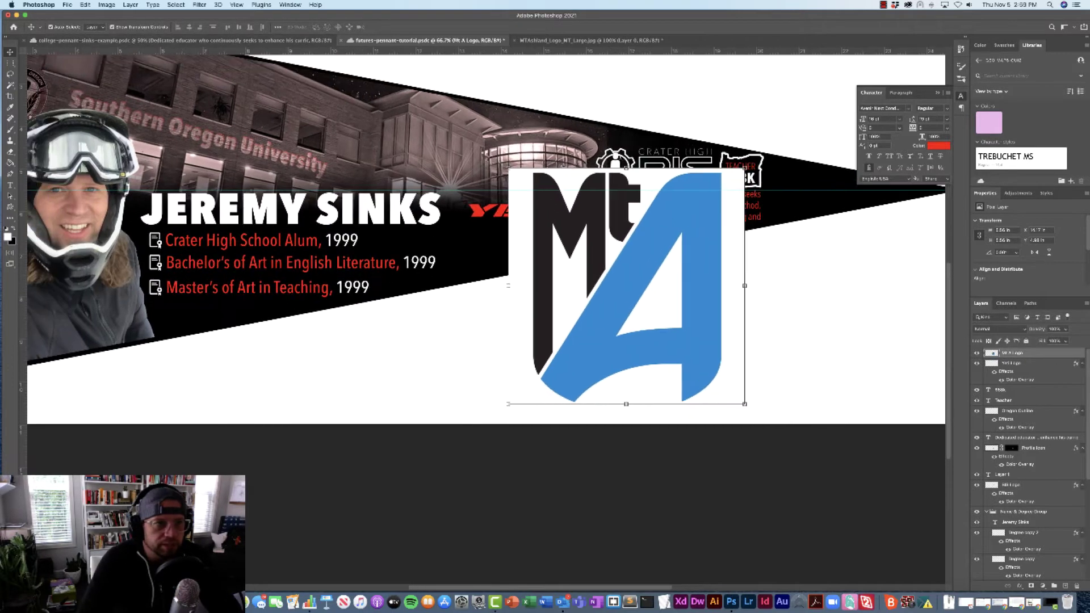
{"action": "key", "text": "w"}
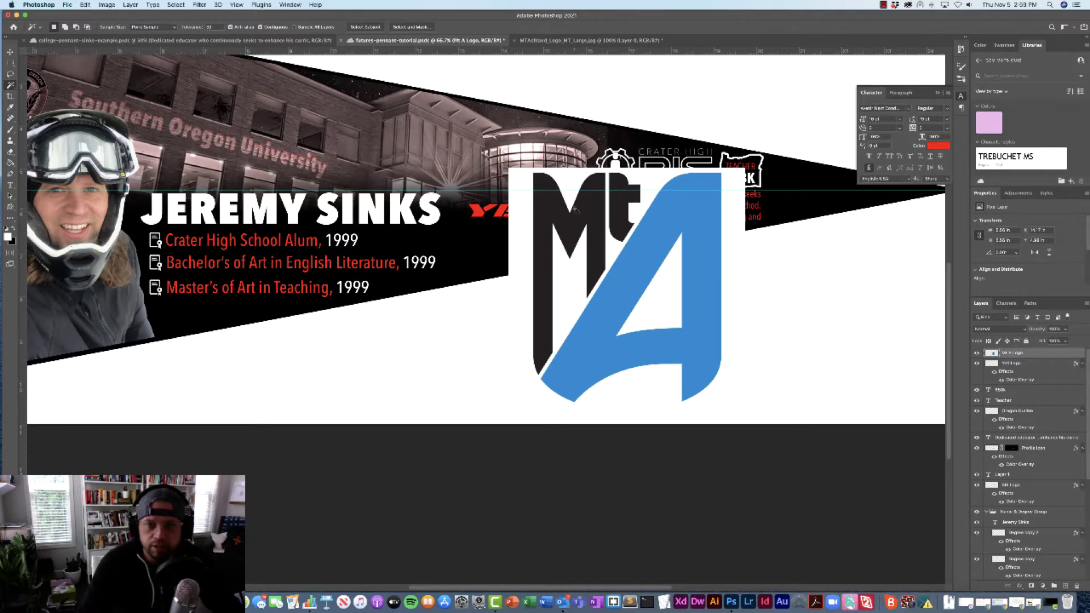
Select the blue A and black Mt with the Magic Wand and add a layer mask
{"action": "left_click", "coordinate": [655, 238]}
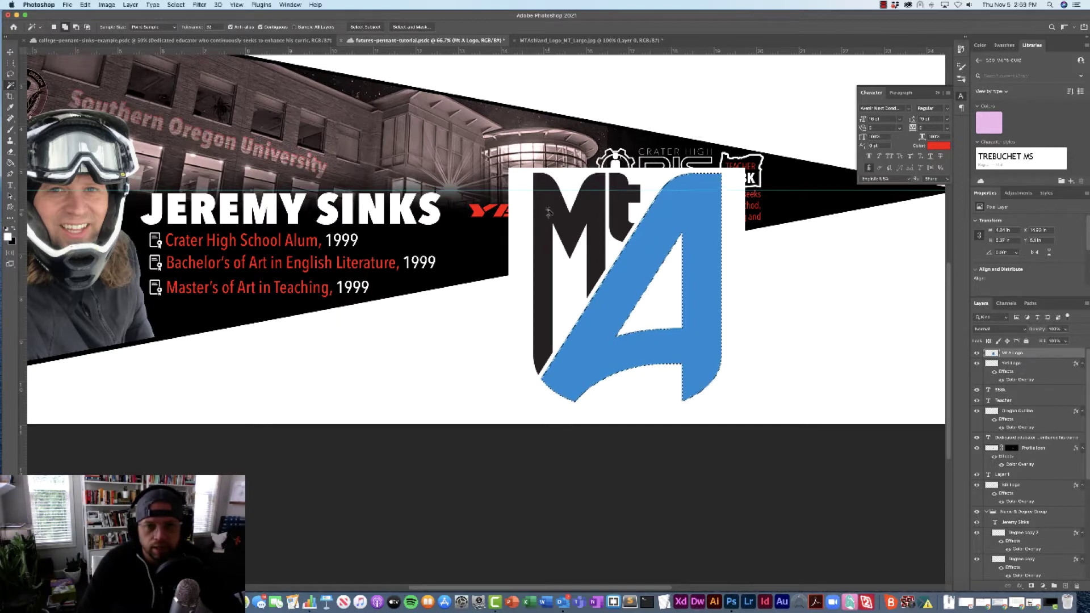
{"action": "left_click", "coordinate": [618, 202], "text": "shift"}
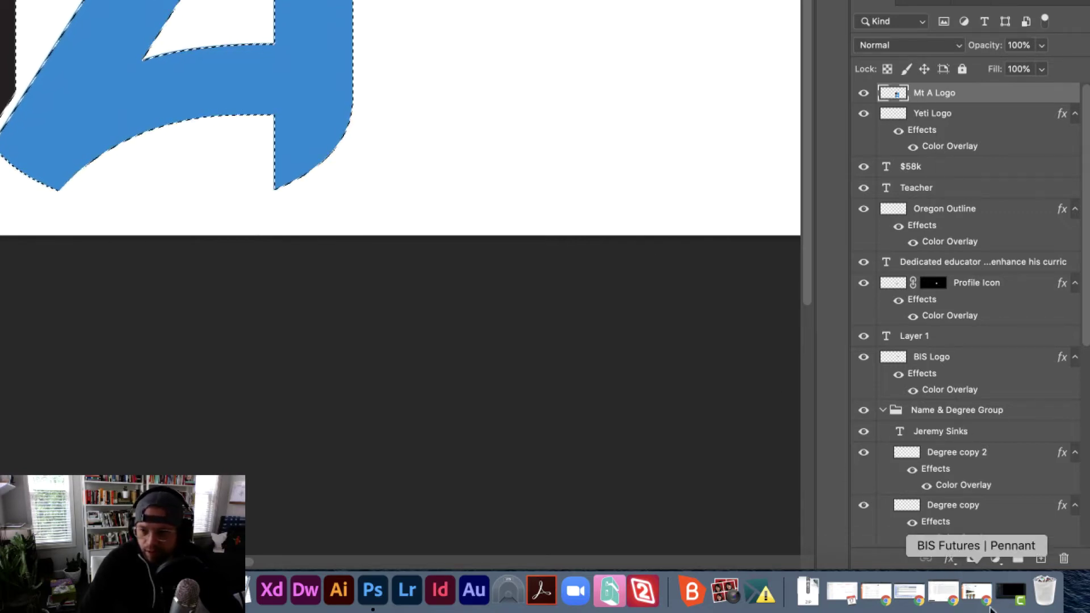
{"action": "left_click", "coordinate": [973, 558]}
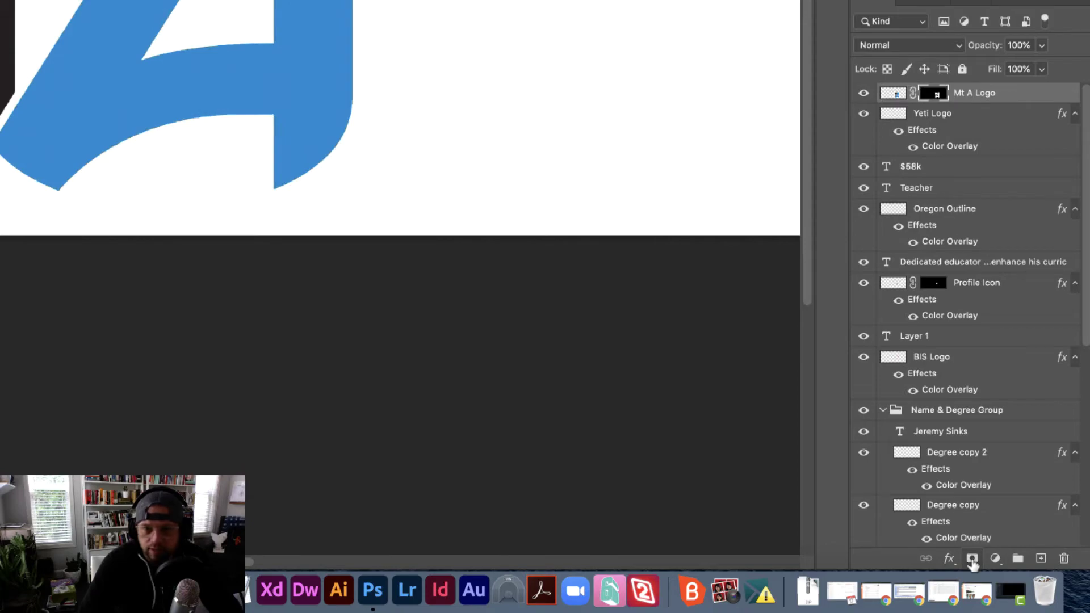
{"action": "left_click_drag", "start_coordinate": [122, 0], "coordinate": [59, 4]}
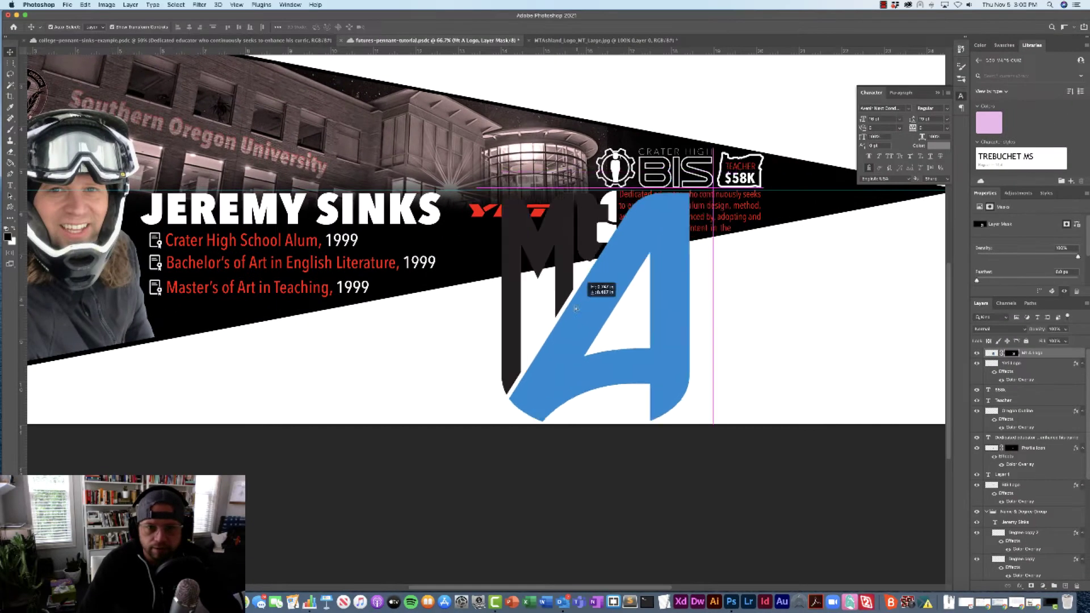
Scale the Mt A logo to about half size and place it beside the YETI logo
{"action": "left_click_drag", "start_coordinate": [576, 308], "coordinate": [534, 315]}
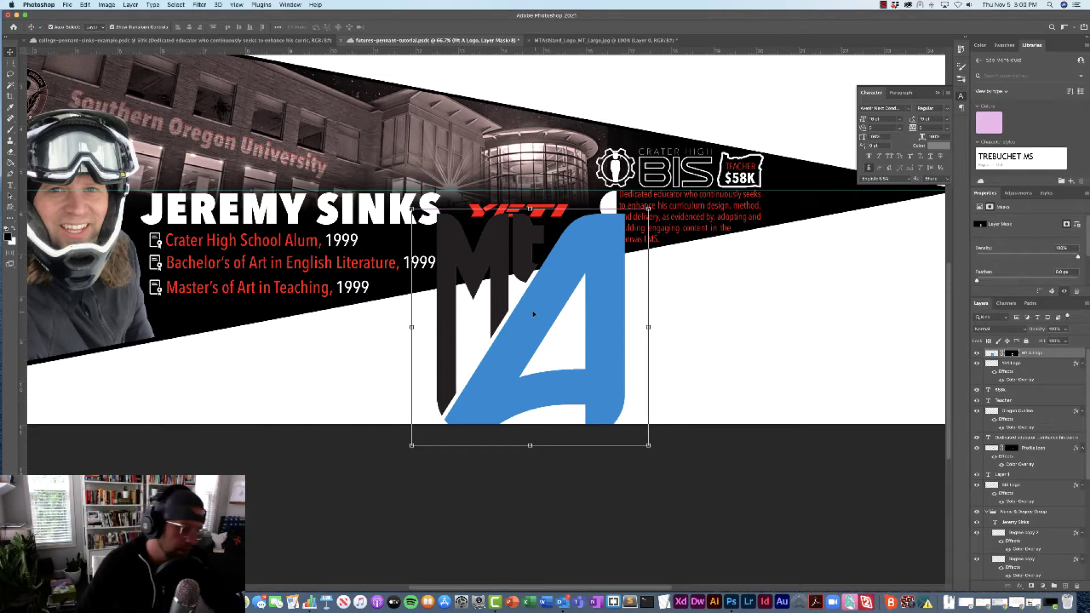
{"action": "left_click_drag", "start_coordinate": [411, 445], "coordinate": [570, 305]}
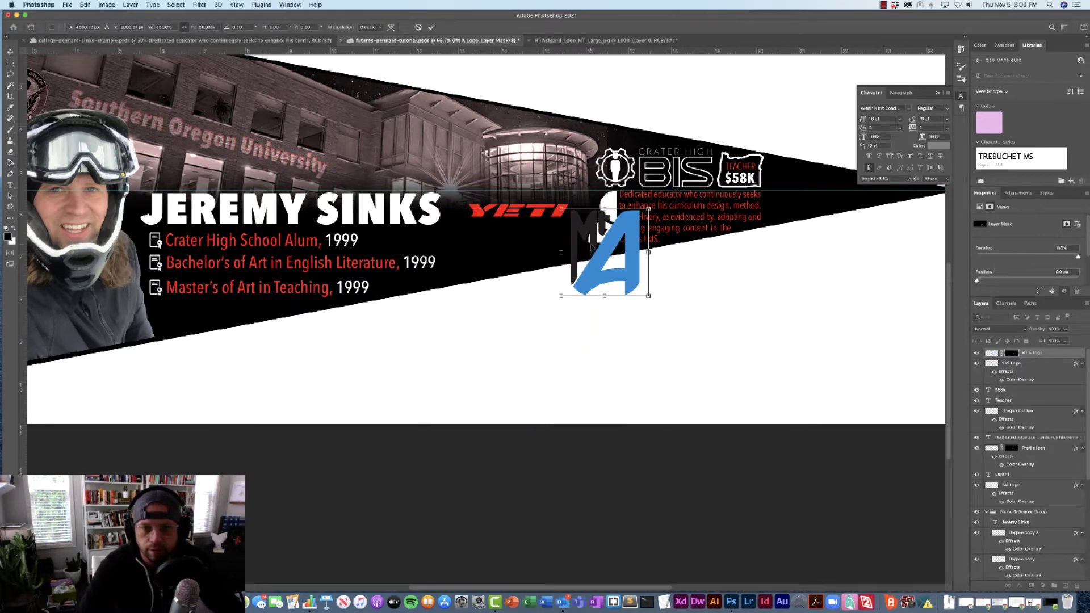
{"action": "left_click_drag", "start_coordinate": [611, 250], "coordinate": [509, 266]}
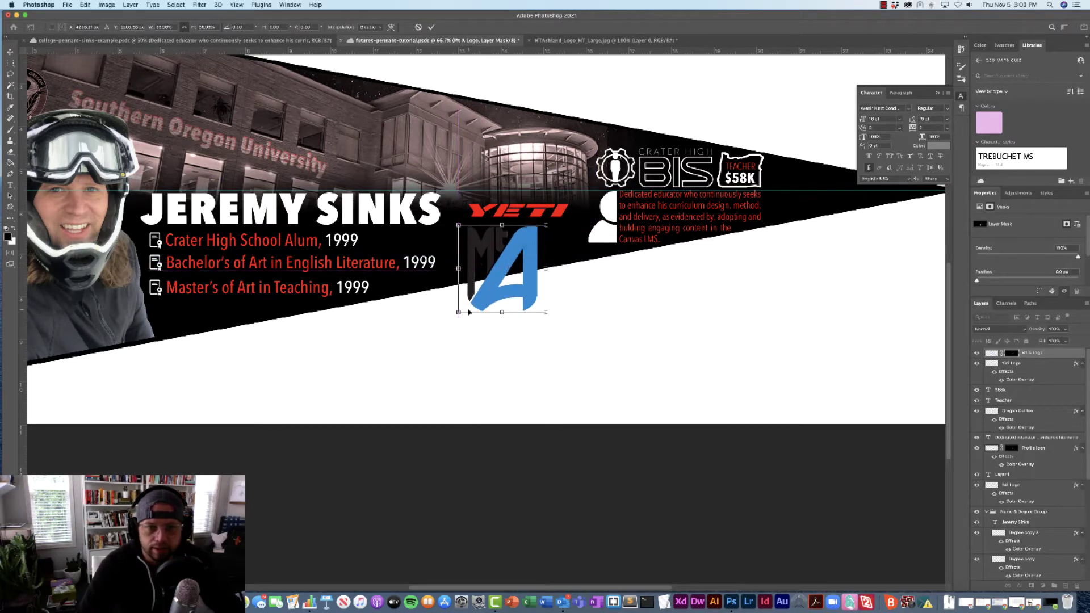
{"action": "left_click_drag", "start_coordinate": [457, 313], "coordinate": [505, 265]}
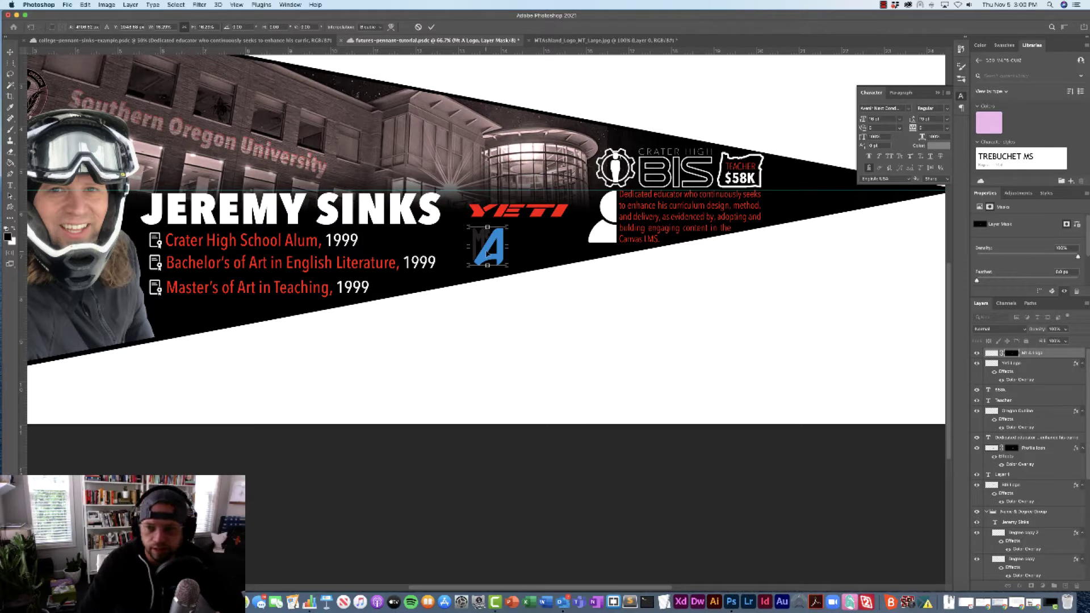
{"action": "key", "text": "Return"}
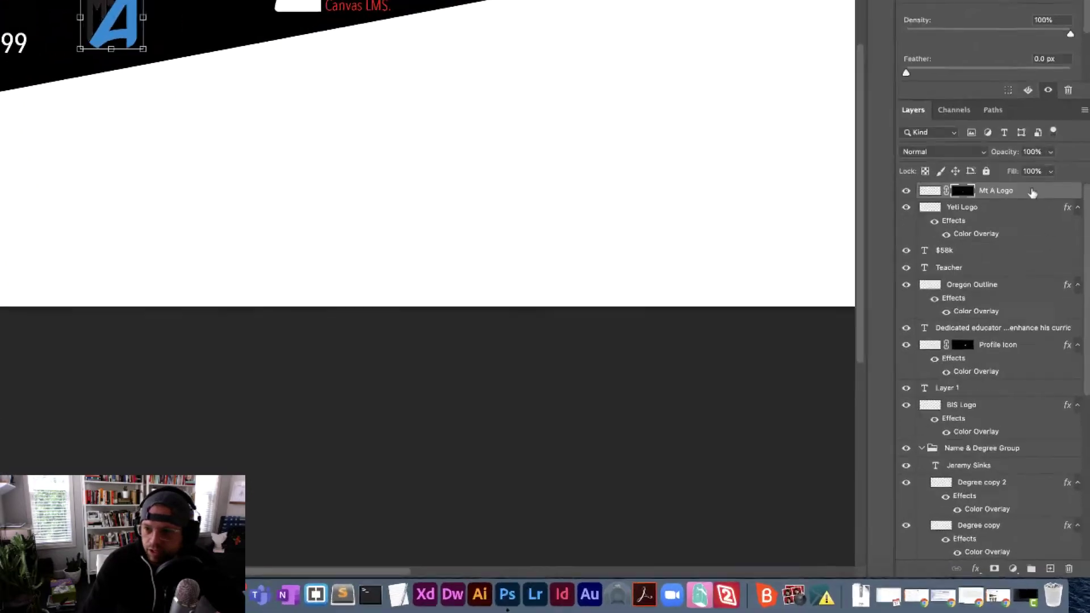
Add a red Color Overlay to the Mt A Logo layer
{"action": "left_click", "coordinate": [975, 569]}
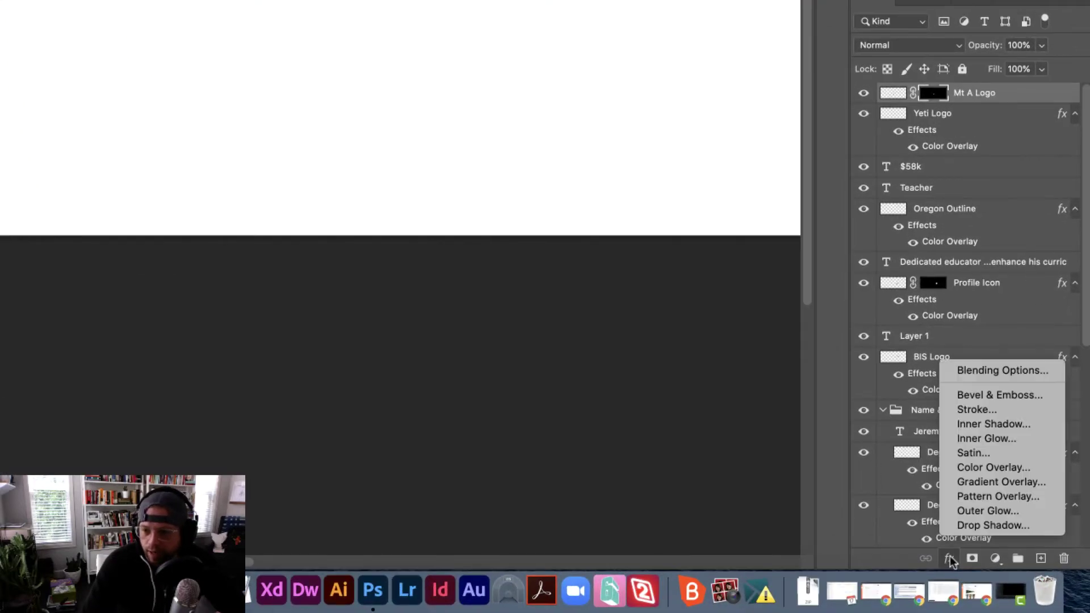
{"action": "left_click", "coordinate": [993, 468]}
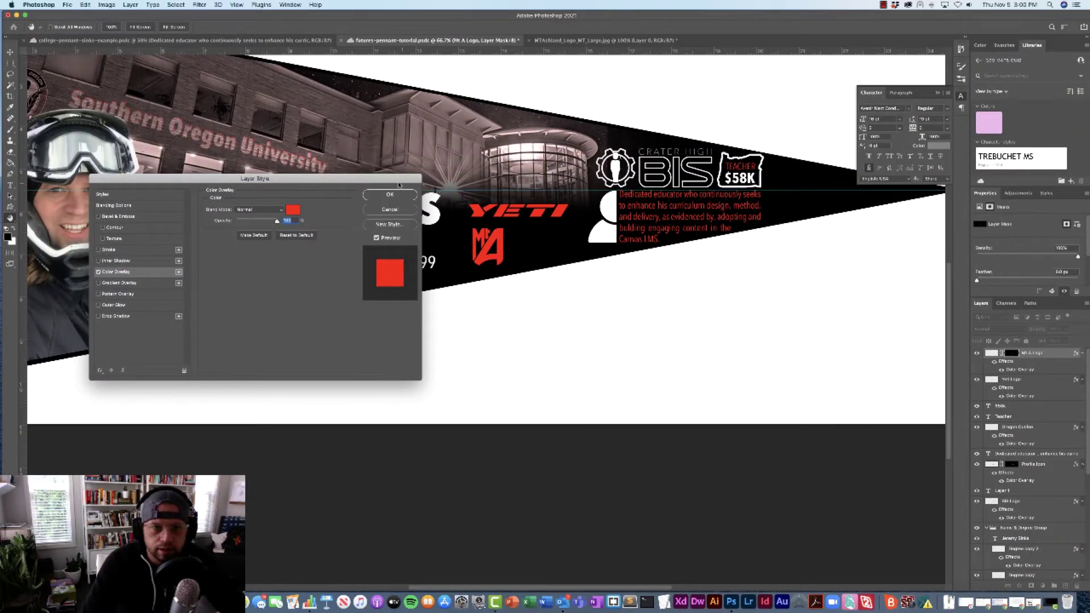
{"action": "left_click_drag", "start_coordinate": [400, 184], "coordinate": [510, 332]}
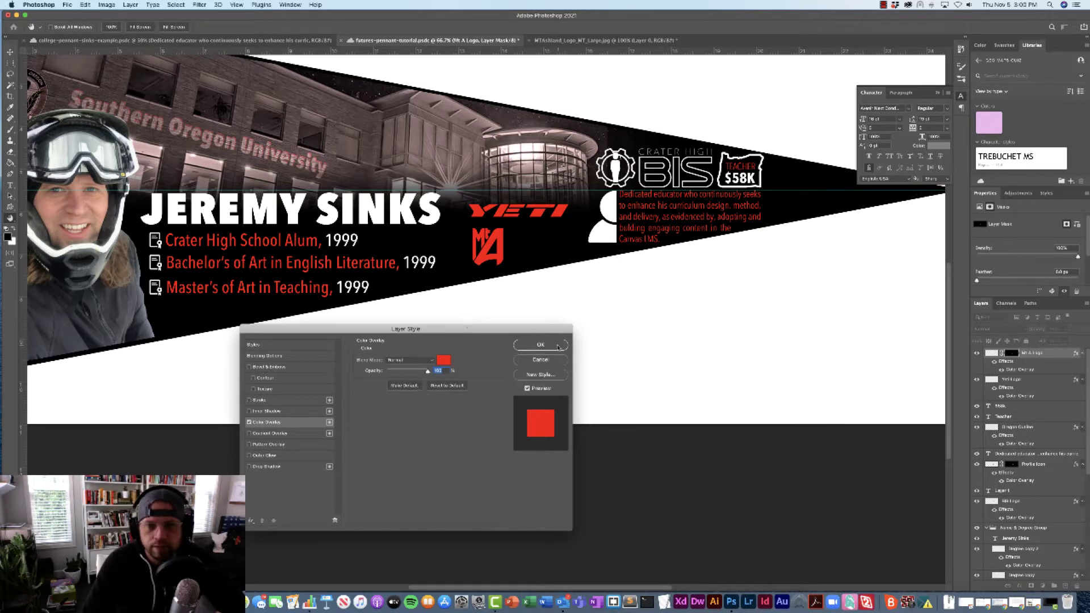
{"action": "left_click", "coordinate": [541, 345]}
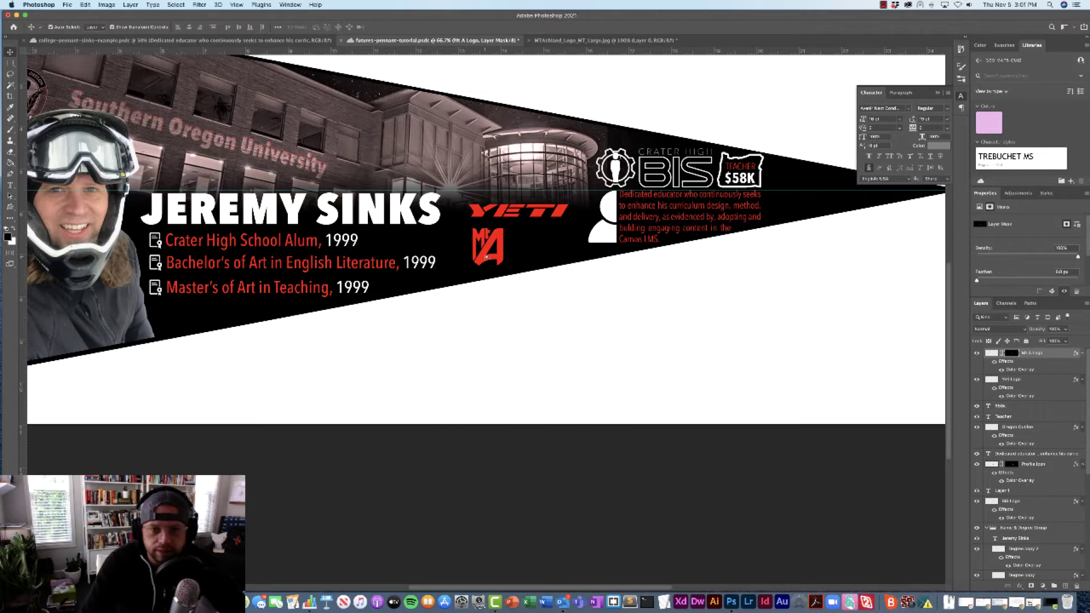
Shrink the Mt A logo slightly under YETI and save the pennant
{"action": "left_click_drag", "start_coordinate": [486, 257], "coordinate": [484, 256]}
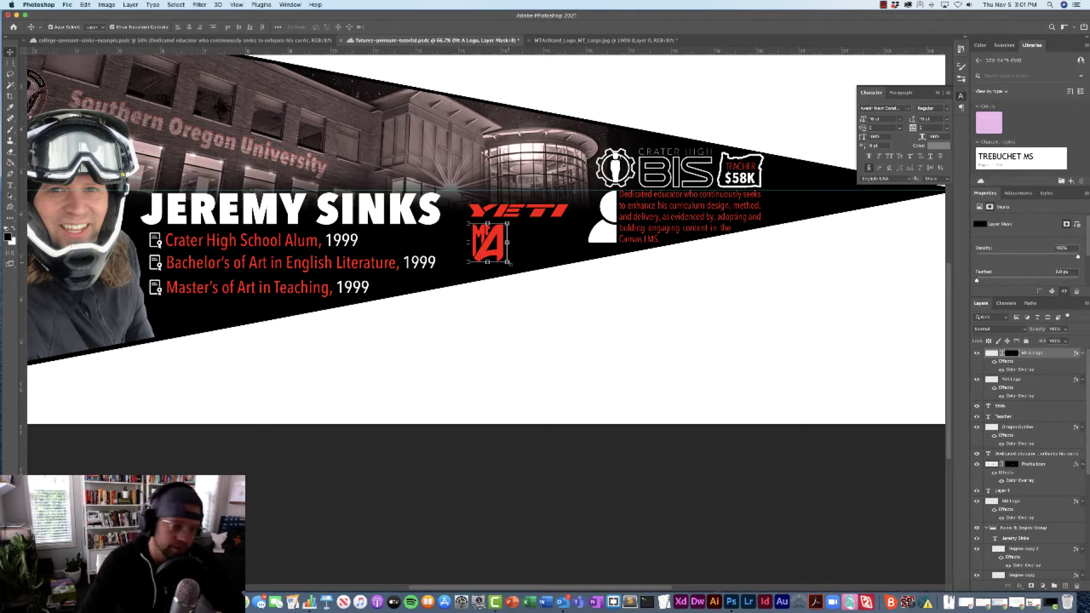
{"action": "left_click_drag", "start_coordinate": [509, 262], "coordinate": [504, 260]}
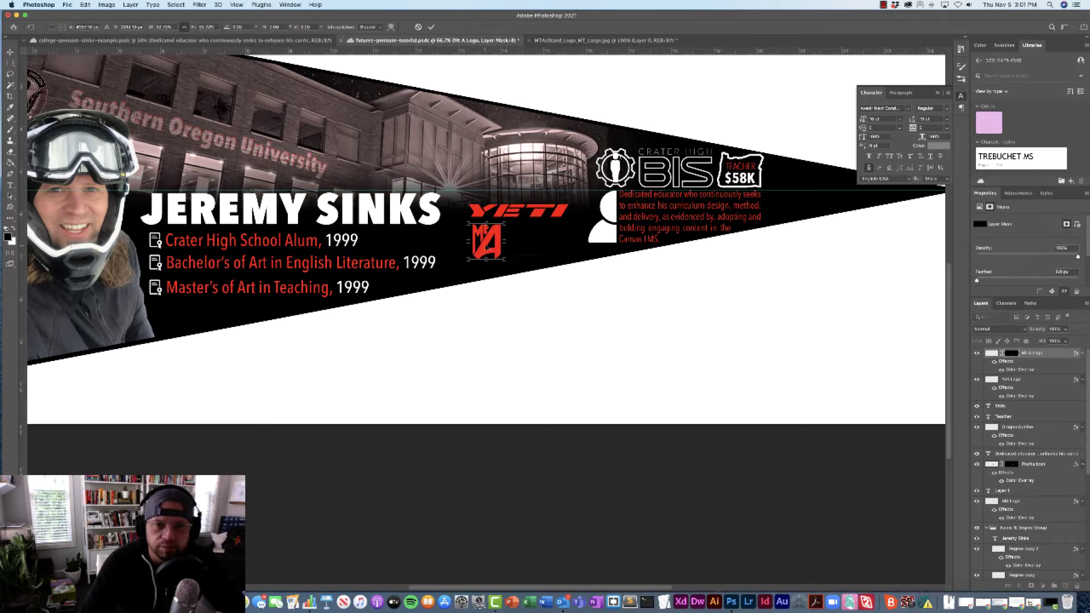
{"action": "key", "text": "Return"}
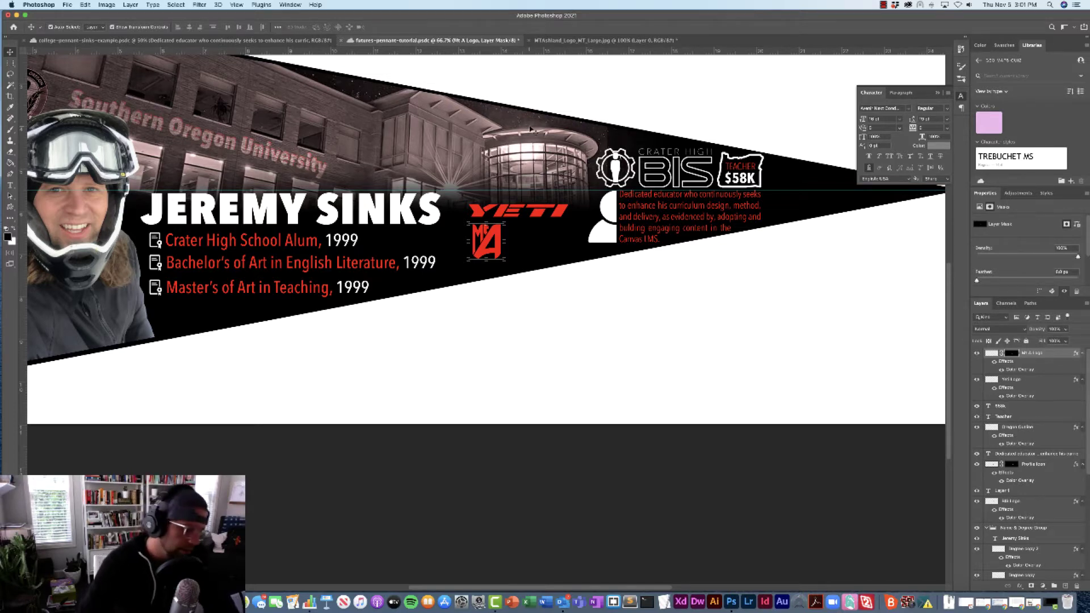
{"action": "key", "text": "super+s"}
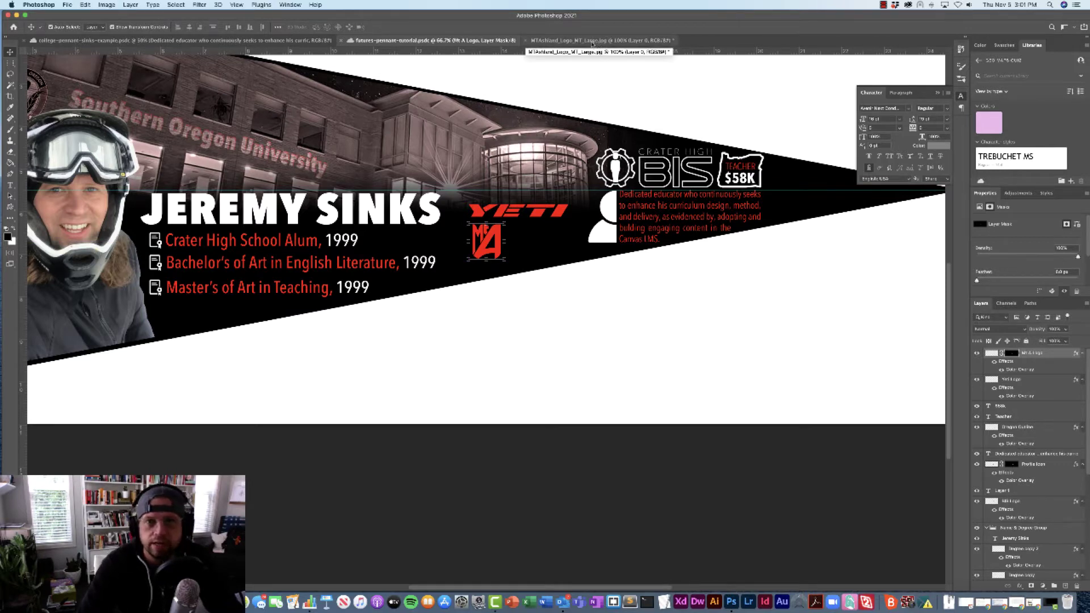
Close MTAshland_Logo without saving and open bote-sup-logo.jpg
{"action": "left_click", "coordinate": [526, 41]}
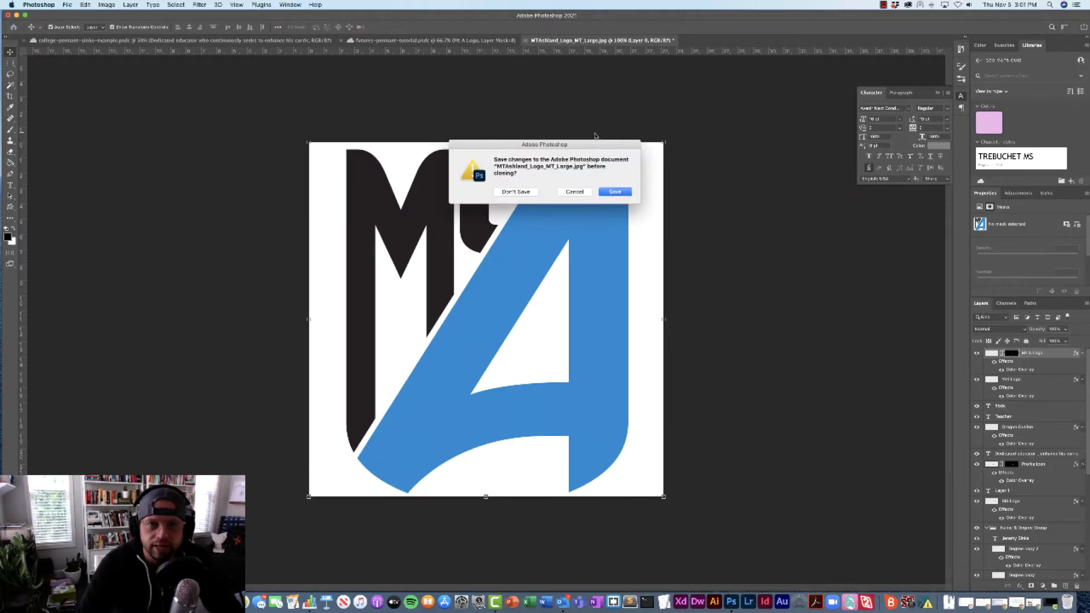
{"action": "left_click", "coordinate": [508, 192]}
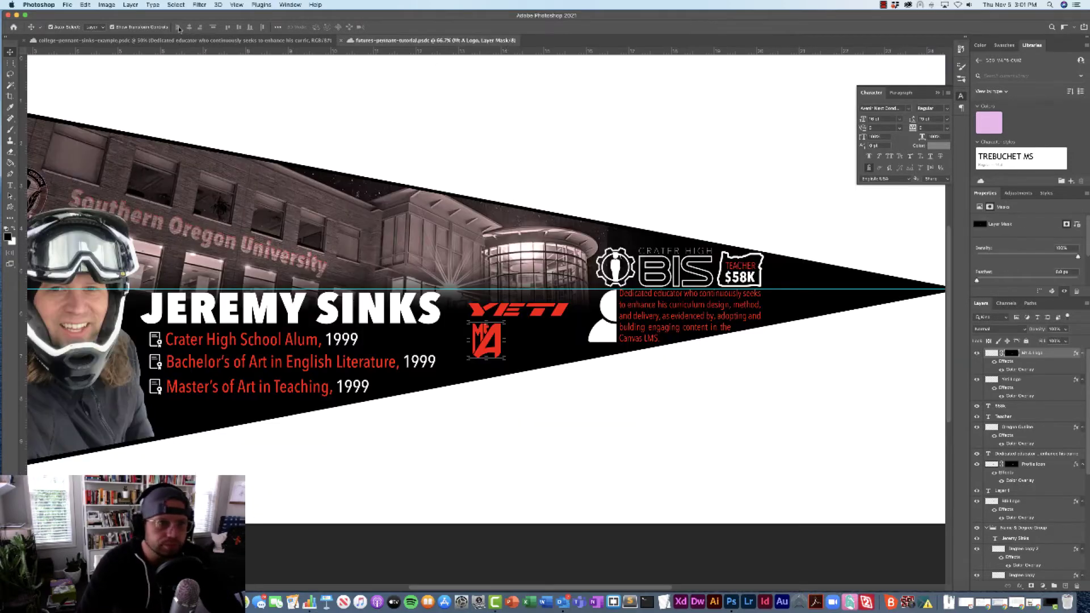
{"action": "left_click", "coordinate": [67, 6]}
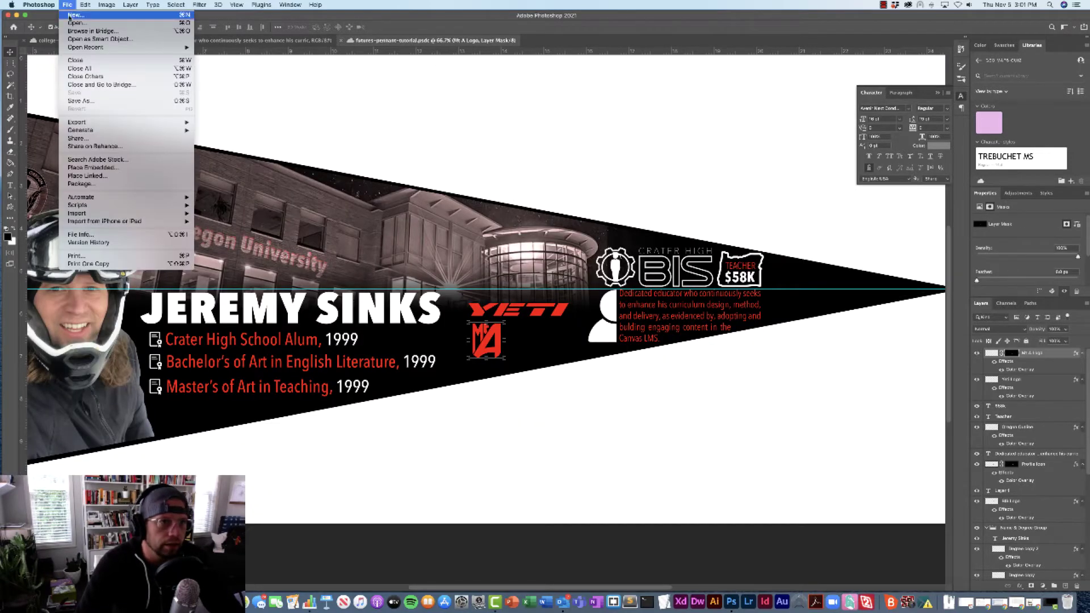
{"action": "left_click", "coordinate": [68, 23]}
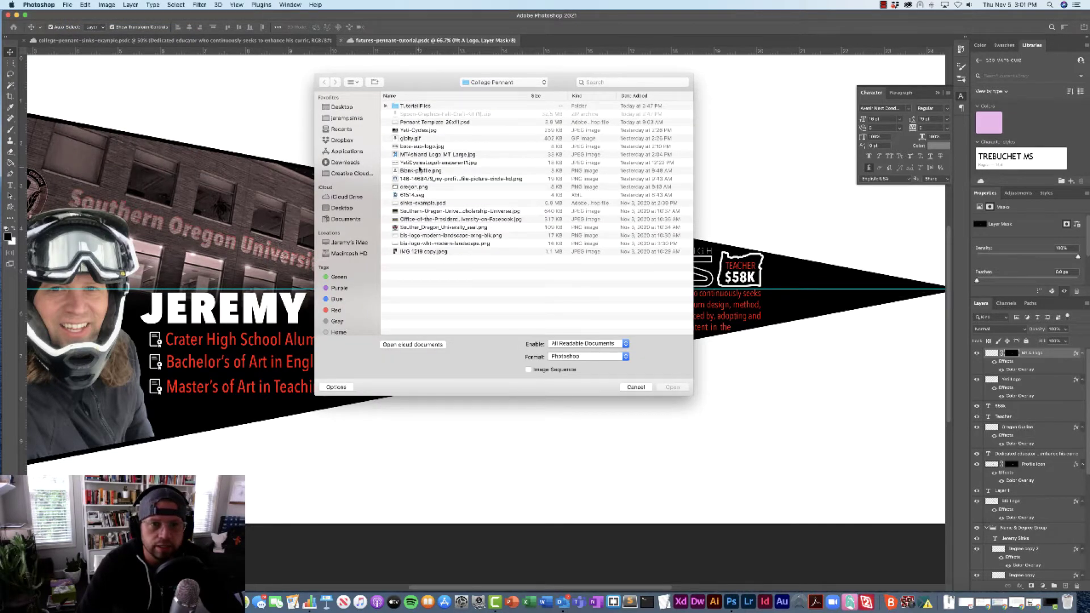
{"action": "left_click", "coordinate": [406, 147]}
{"action": "left_click", "coordinate": [673, 387]}
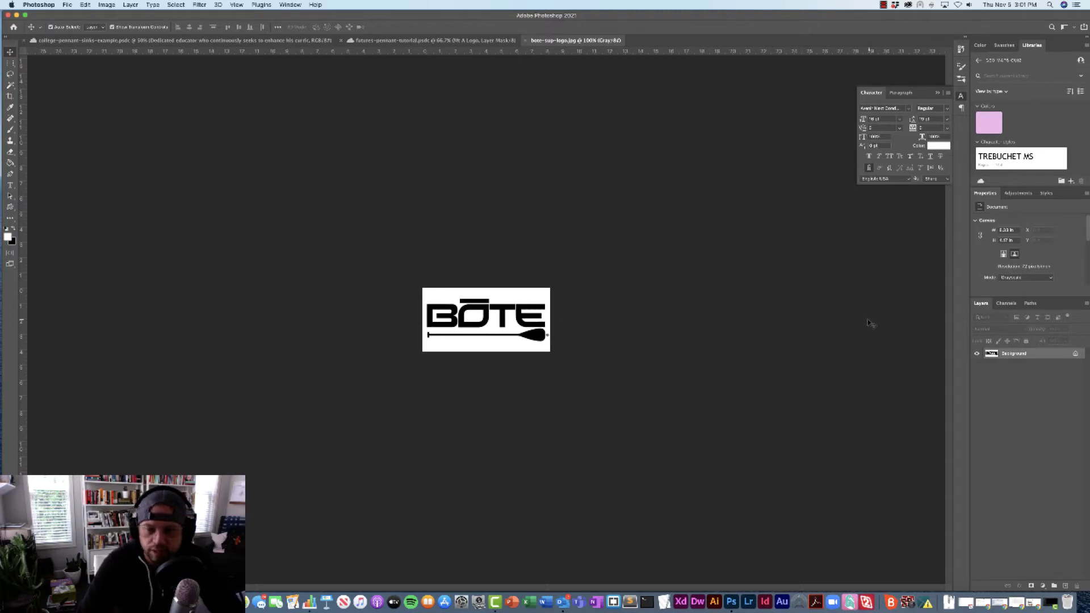
Unlock the BŌTE logo's Background layer and drag the logo into the pennant document
{"action": "left_click", "coordinate": [1075, 354]}
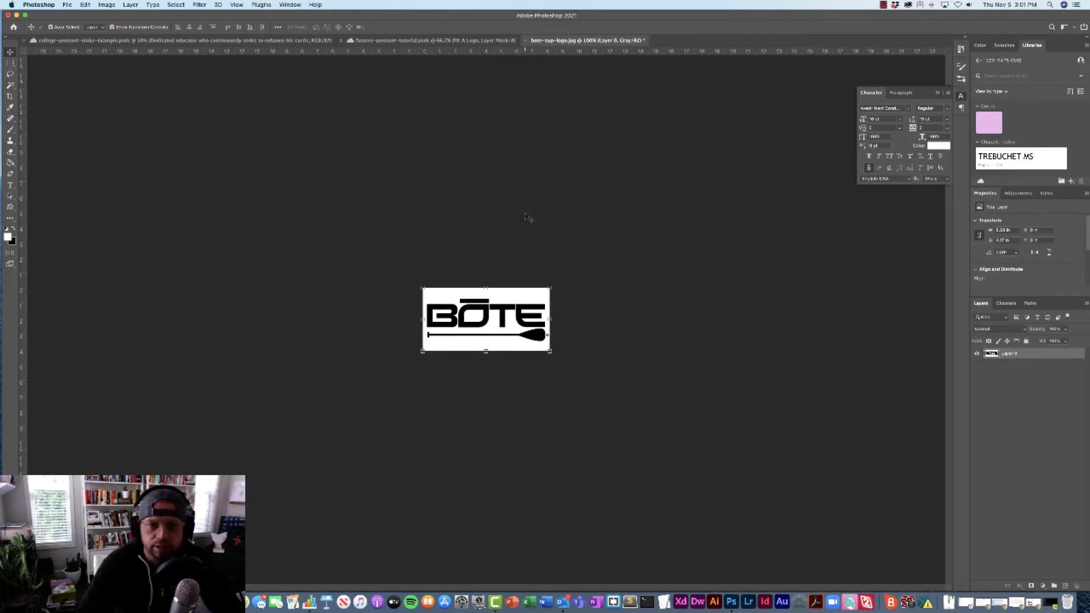
{"action": "left_click_drag", "start_coordinate": [486, 321], "coordinate": [539, 345]}
{"action": "scroll", "coordinate": [487, 320], "scroll_direction": "up", "scroll_amount": 5}
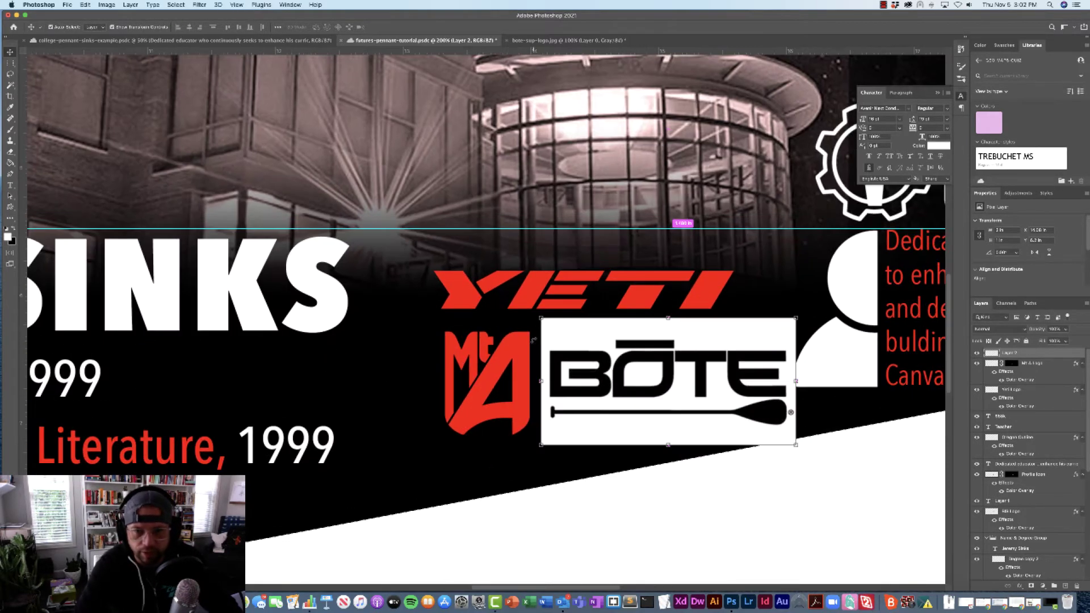
Select the black B and lettering of the BŌTE logo with the Magic Wand
{"action": "left_click_drag", "start_coordinate": [729, 483], "coordinate": [509, 443]}
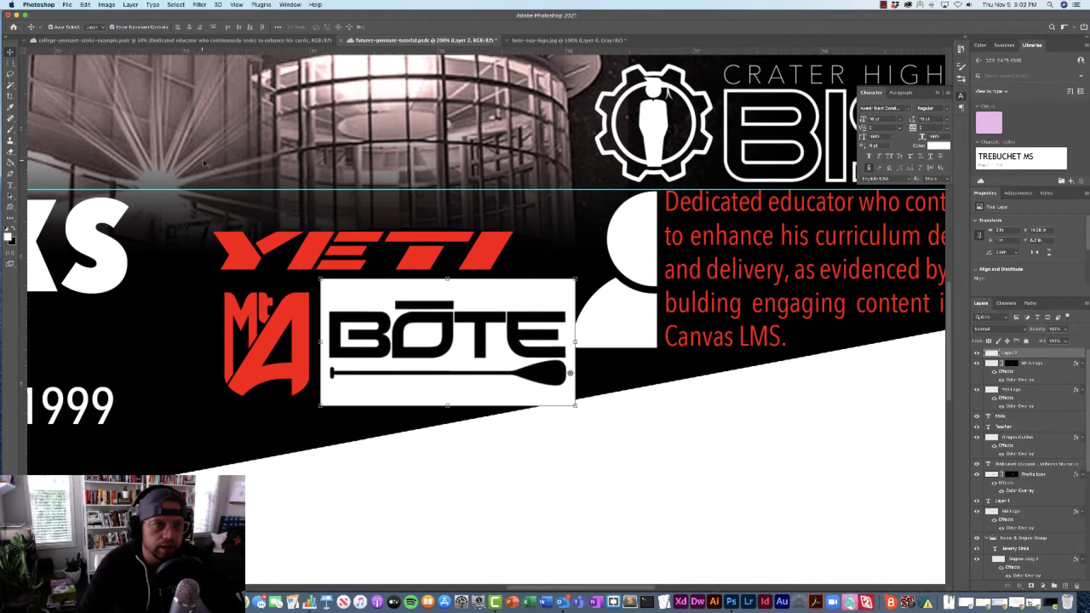
{"action": "left_click", "coordinate": [11, 85]}
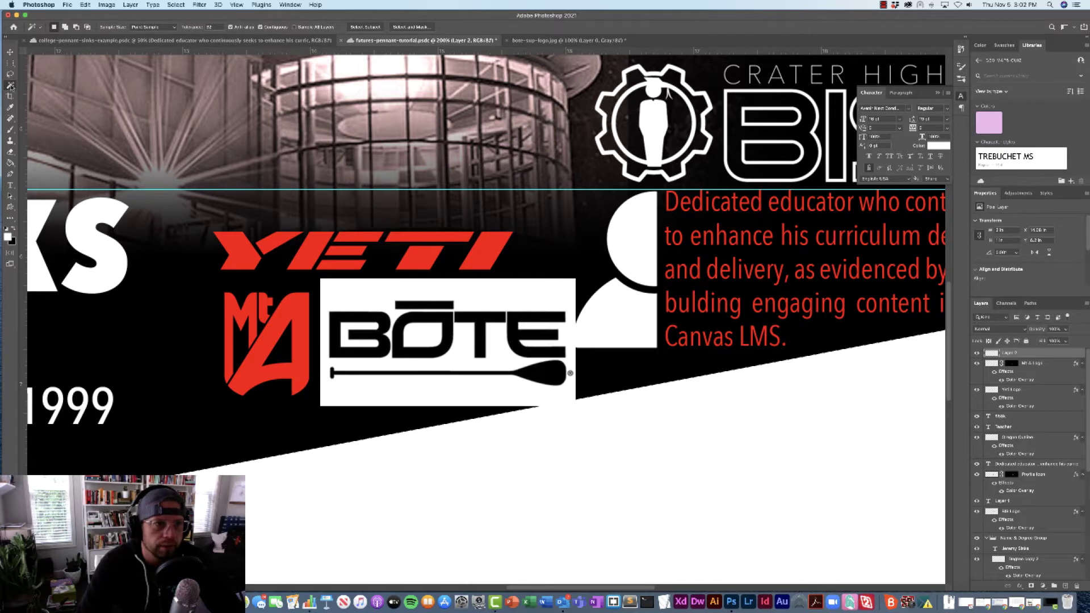
{"action": "left_click", "coordinate": [352, 318]}
{"action": "key", "text": "shift"}
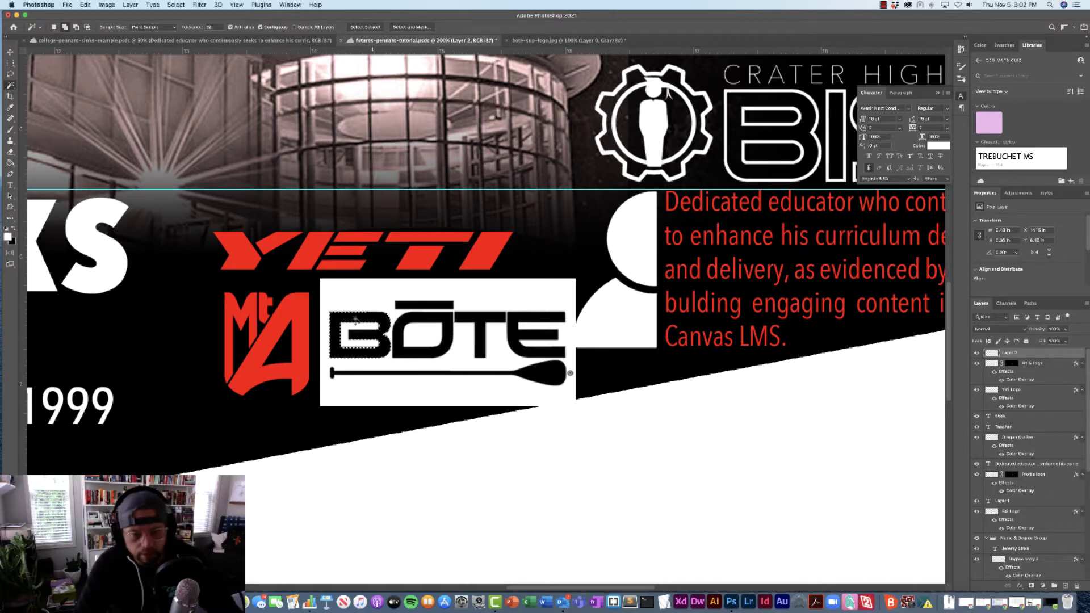
{"action": "left_click", "coordinate": [441, 322], "text": "shift"}
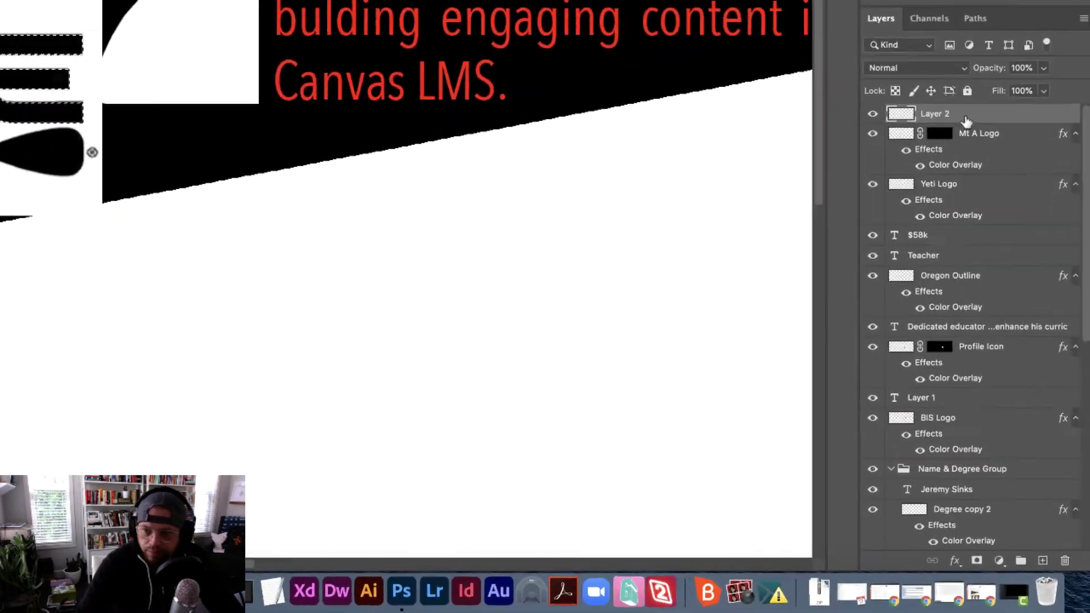
Rename Layer 2 to 'Bote Logo'
{"action": "double_click", "coordinate": [931, 93]}
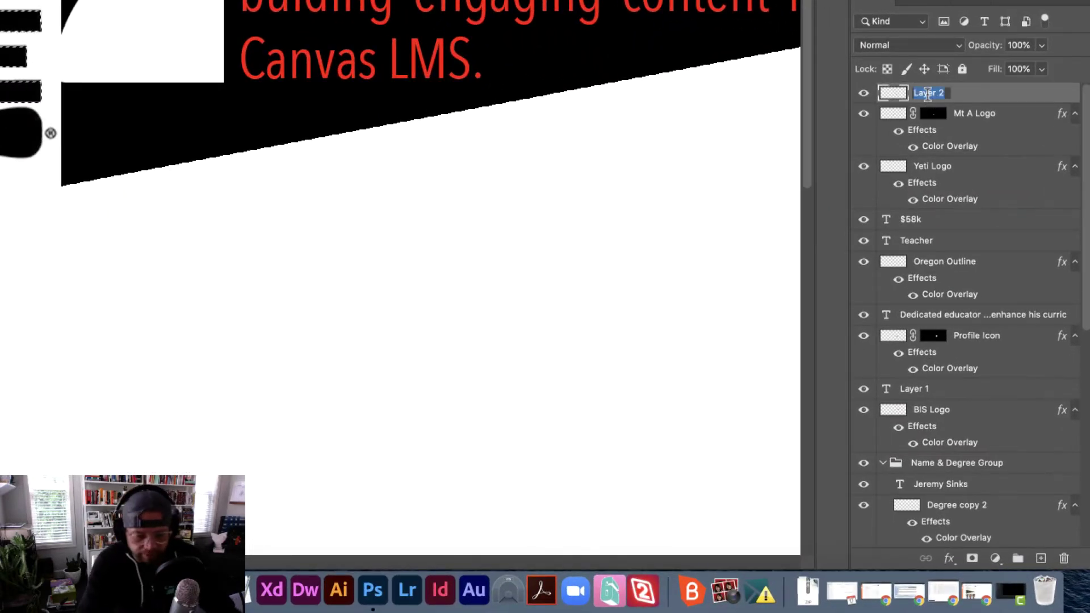
{"action": "type", "text": "Bote LOGO"}
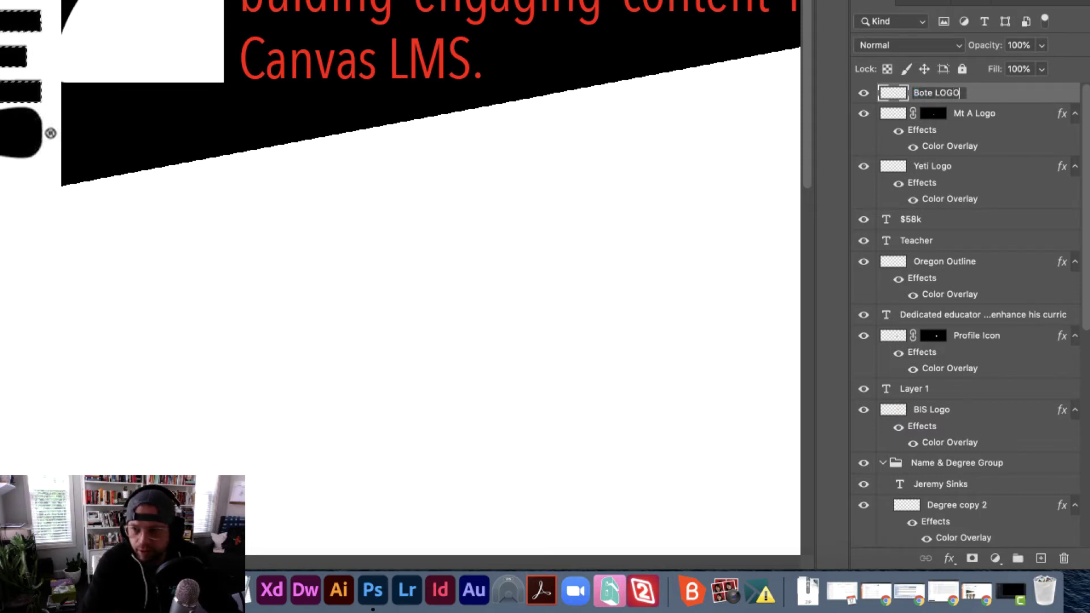
{"action": "key", "text": "BackSpace"}
{"action": "key", "text": "BackSpace"}
{"action": "key", "text": "BackSpace"}
{"action": "type", "text": "ogo"}
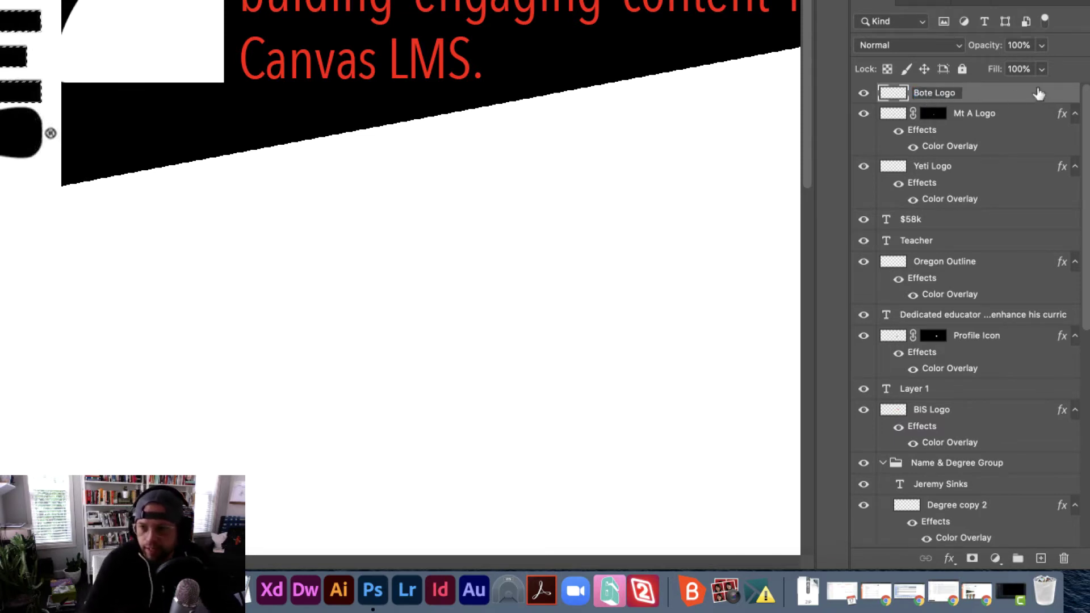
{"action": "key", "text": "Return"}
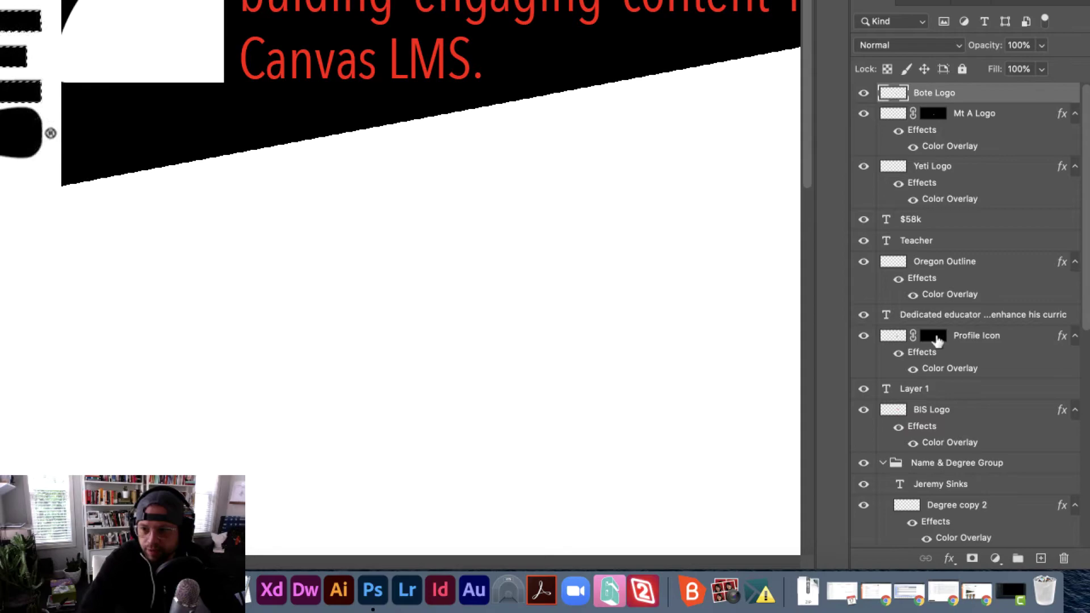
Mask the Bote Logo layer to its lettering and nudge the logo down slightly
{"action": "left_click", "coordinate": [971, 561]}
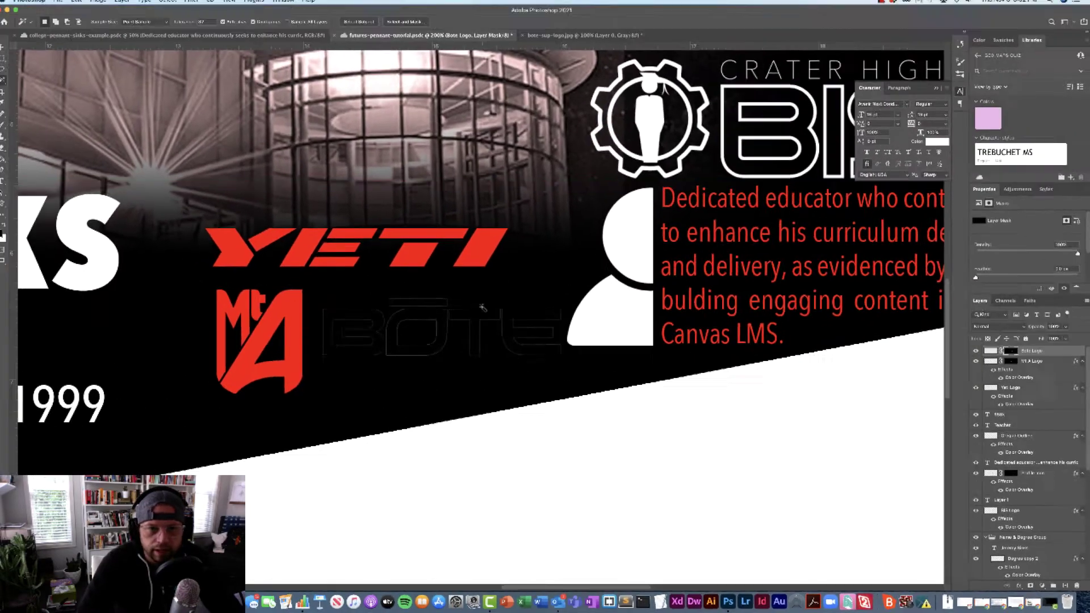
{"action": "left_click", "coordinate": [10, 52]}
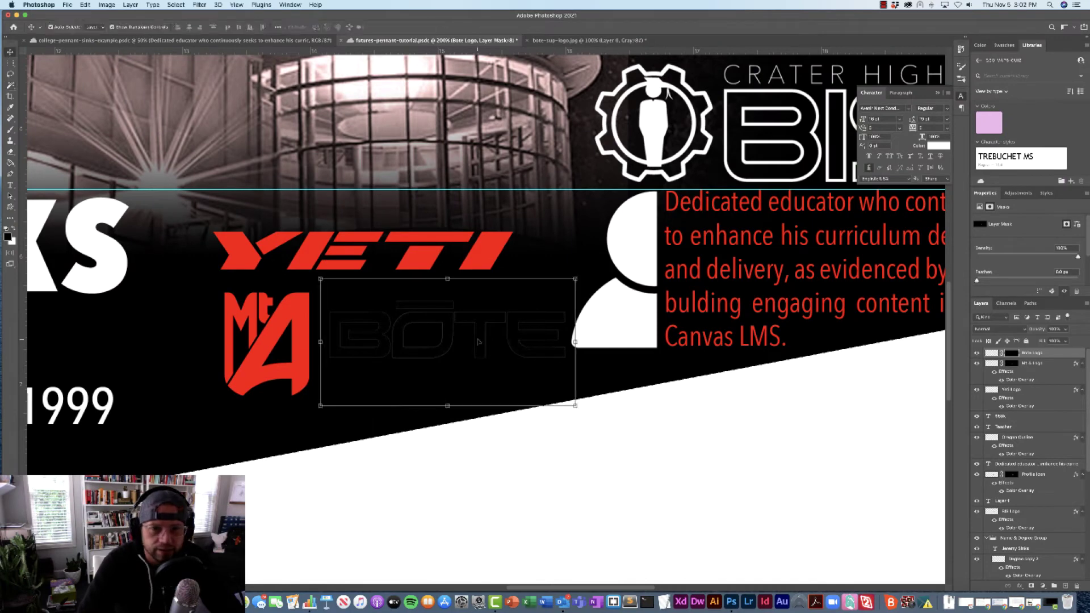
{"action": "left_click_drag", "start_coordinate": [450, 325], "coordinate": [449, 329]}
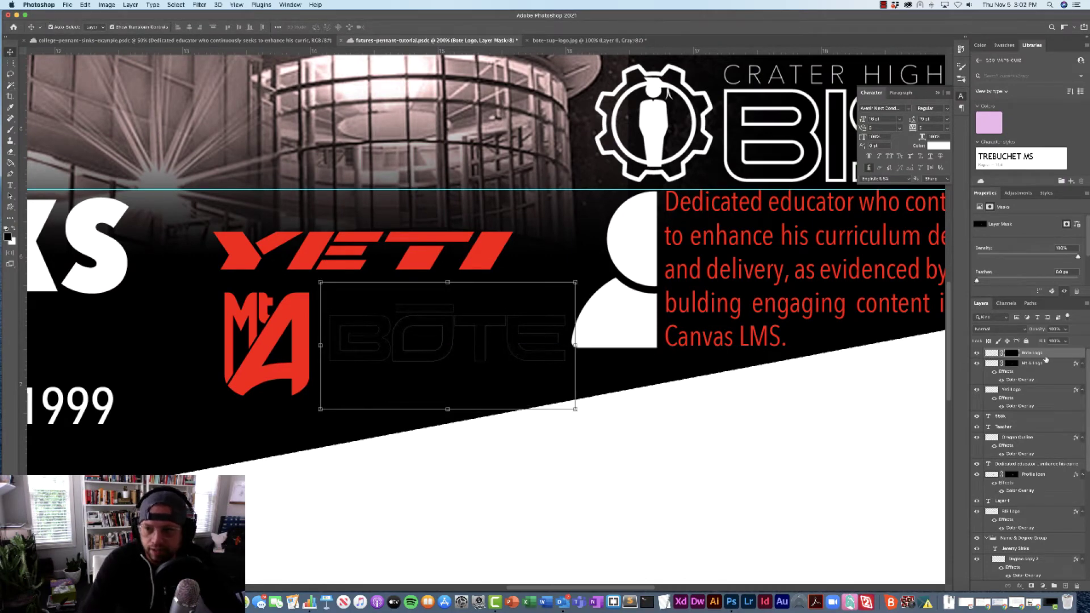
Give the BŌTE logo a red Color Overlay and move it closer to the Mt A logo
{"action": "left_click", "coordinate": [1019, 586]}
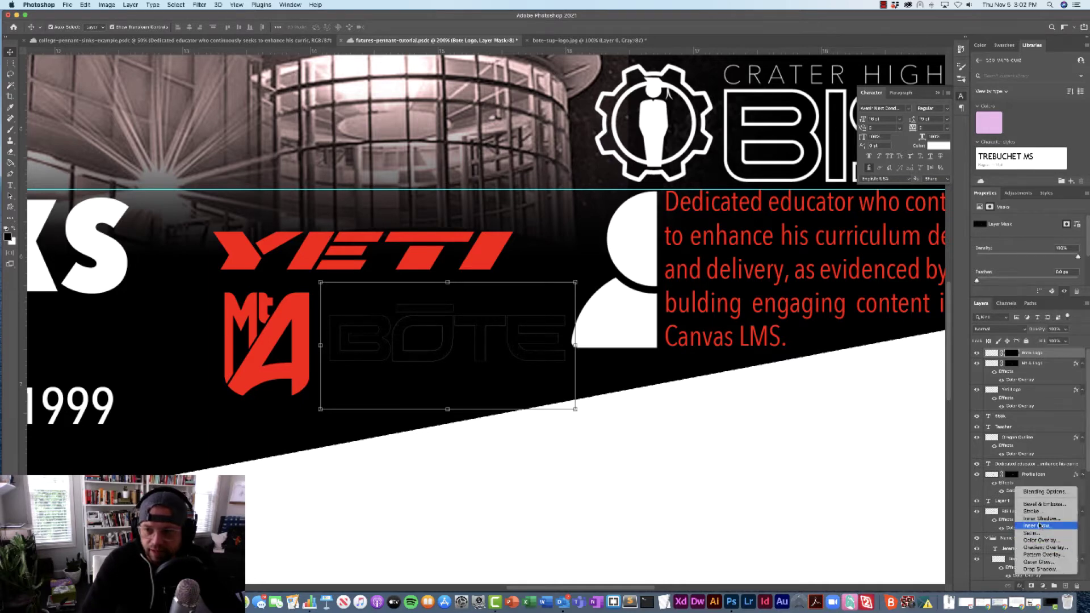
{"action": "left_click", "coordinate": [1042, 542]}
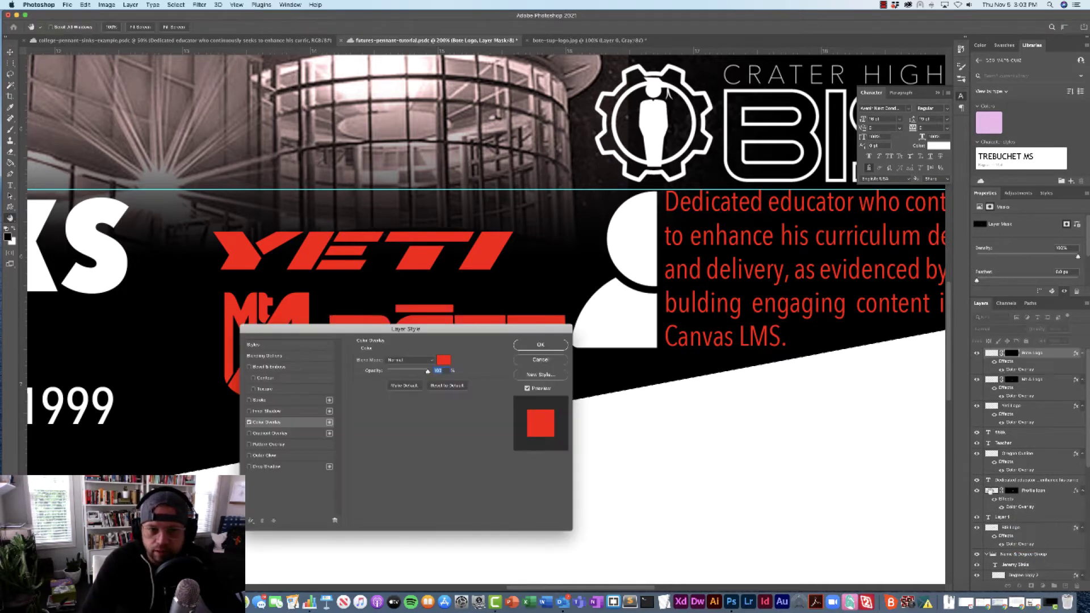
{"action": "left_click_drag", "start_coordinate": [505, 329], "coordinate": [617, 387]}
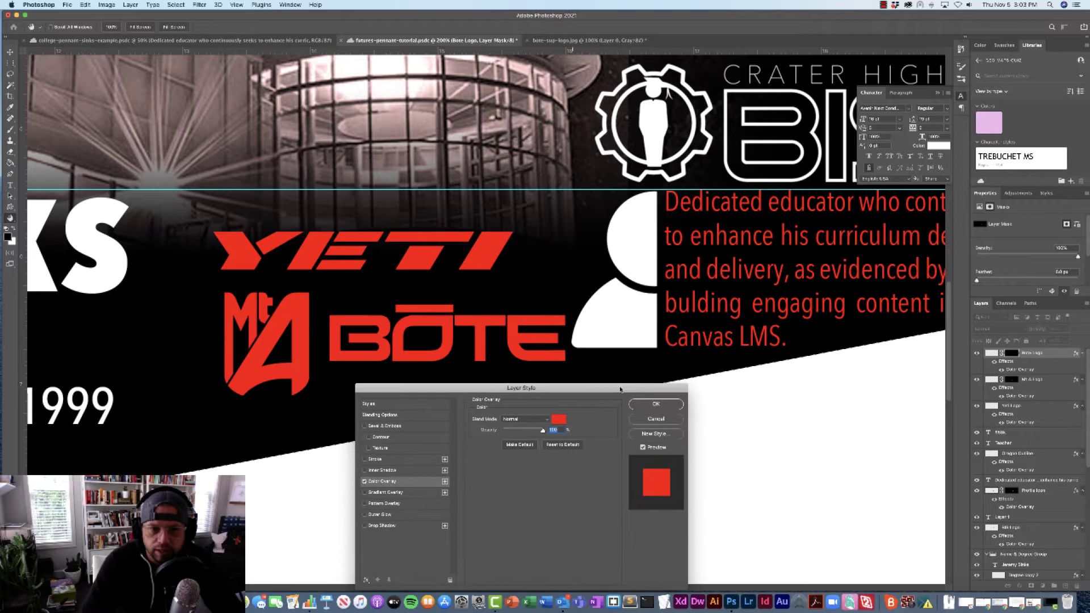
{"action": "left_click", "coordinate": [654, 403]}
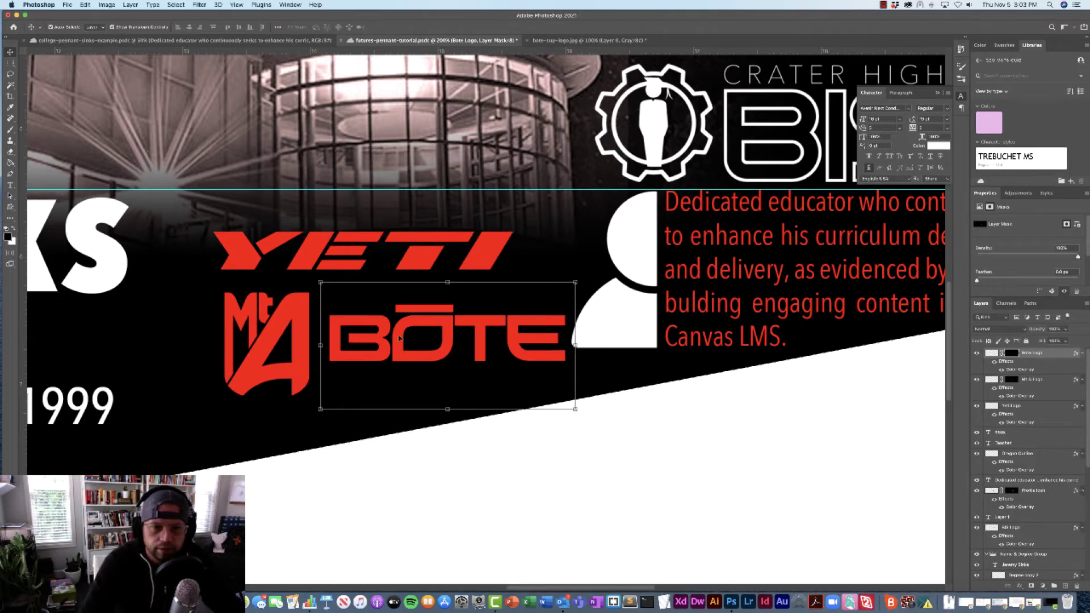
{"action": "left_click_drag", "start_coordinate": [399, 339], "coordinate": [388, 333]}
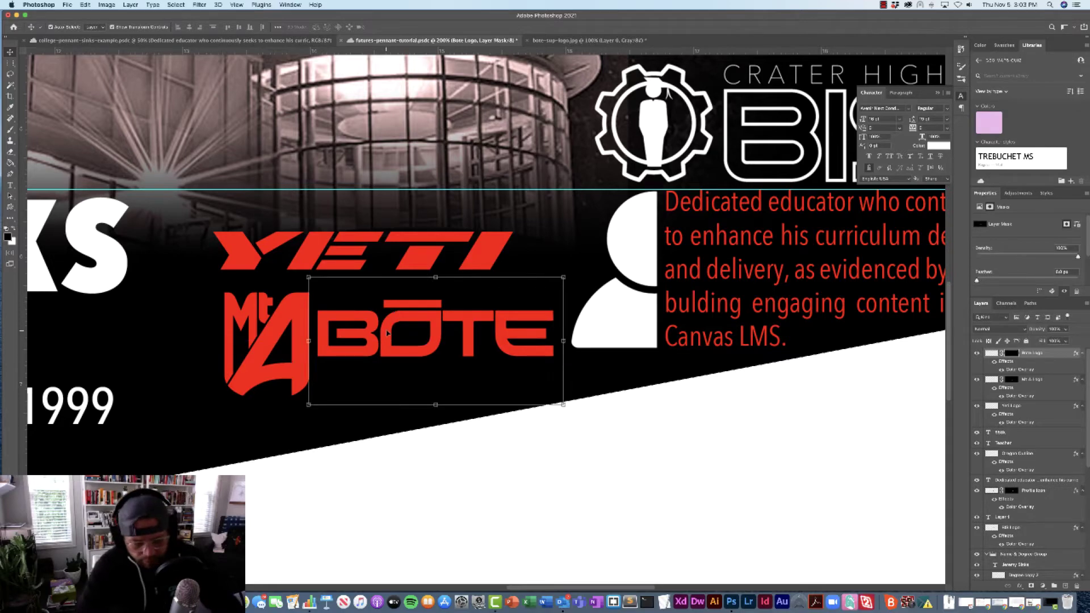
{"action": "key", "text": "super+minus"}
{"action": "key", "text": "super+minus"}
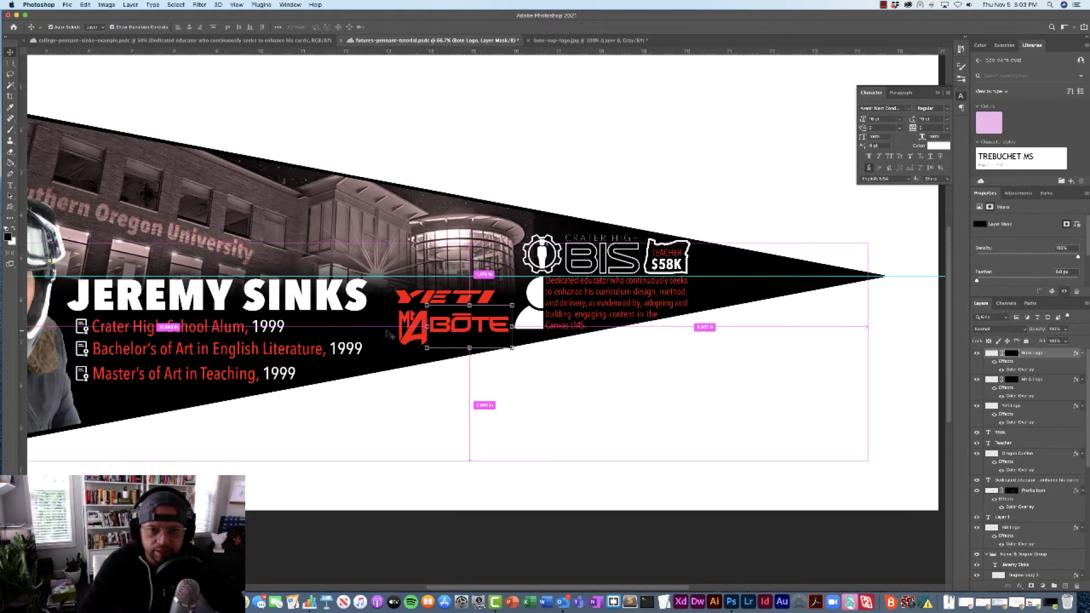
Enlarge the YETI logo, widen it slightly and nudge it up
{"action": "left_click", "coordinate": [440, 435]}
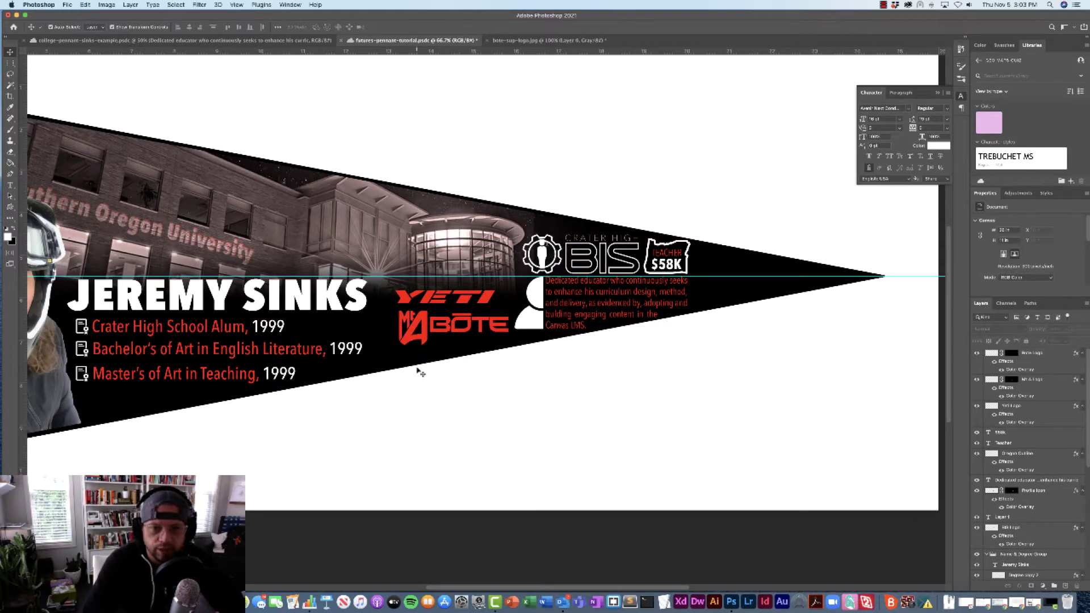
{"action": "left_click", "coordinate": [450, 355]}
{"action": "key", "text": "super+equal"}
{"action": "key", "text": "super+equal"}
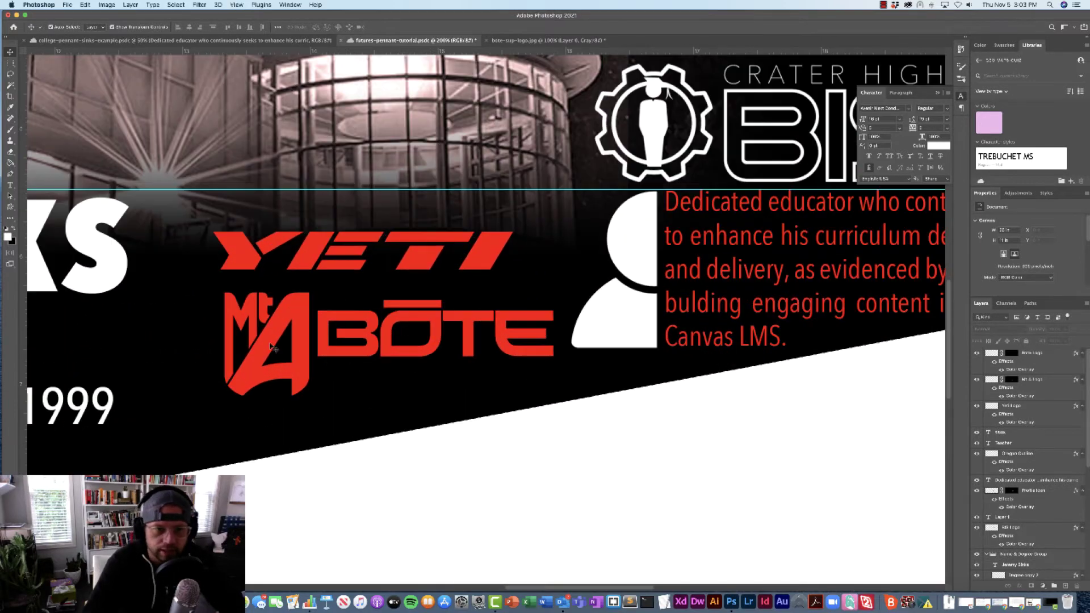
{"action": "left_click", "coordinate": [311, 251]}
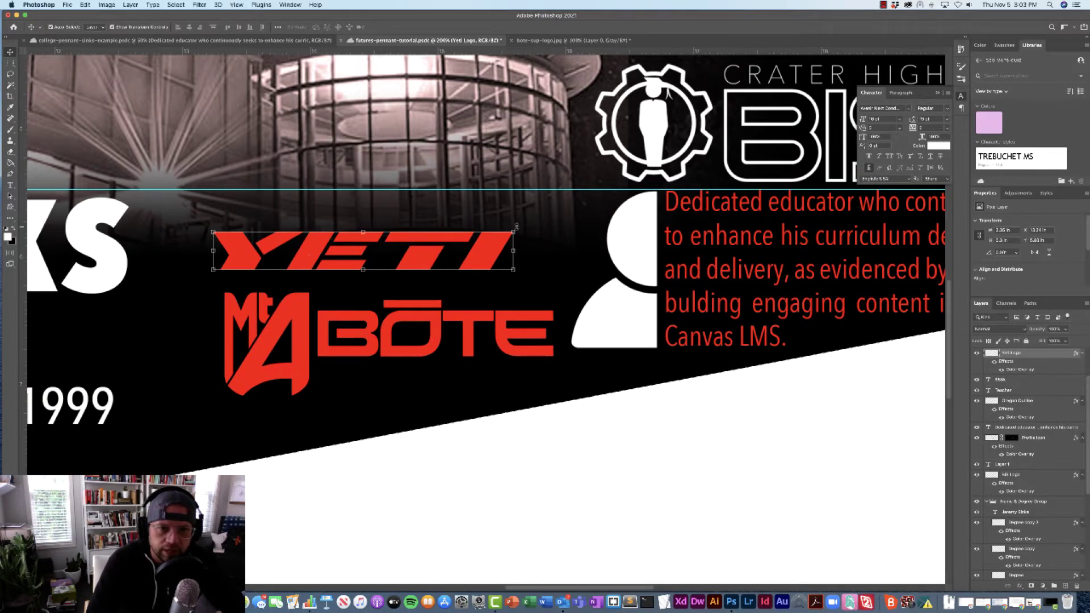
{"action": "left_click_drag", "start_coordinate": [514, 230], "coordinate": [552, 215]}
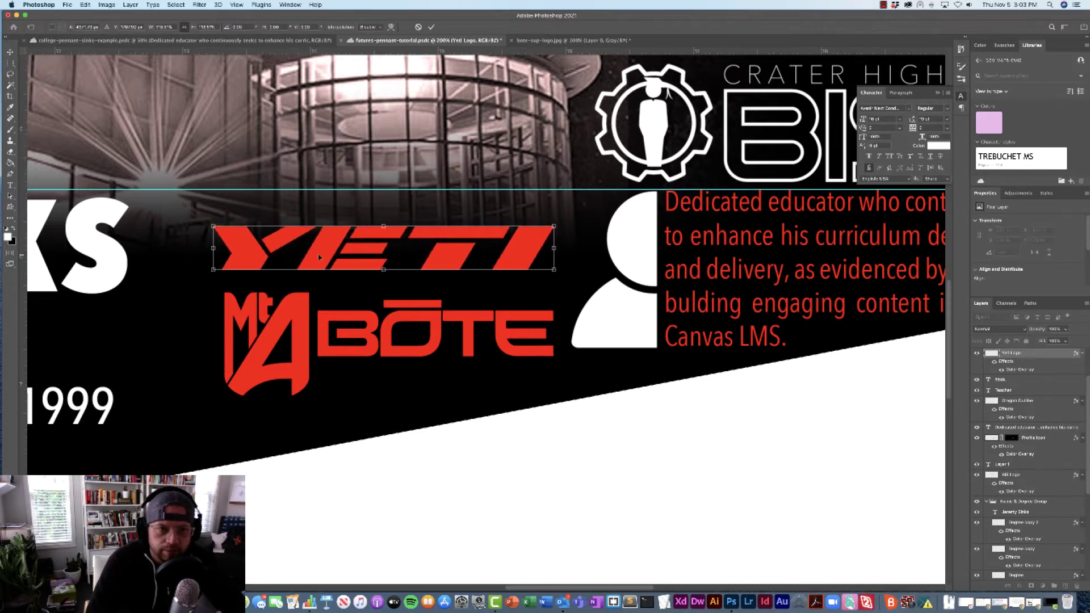
{"action": "left_click_drag", "start_coordinate": [319, 257], "coordinate": [317, 253]}
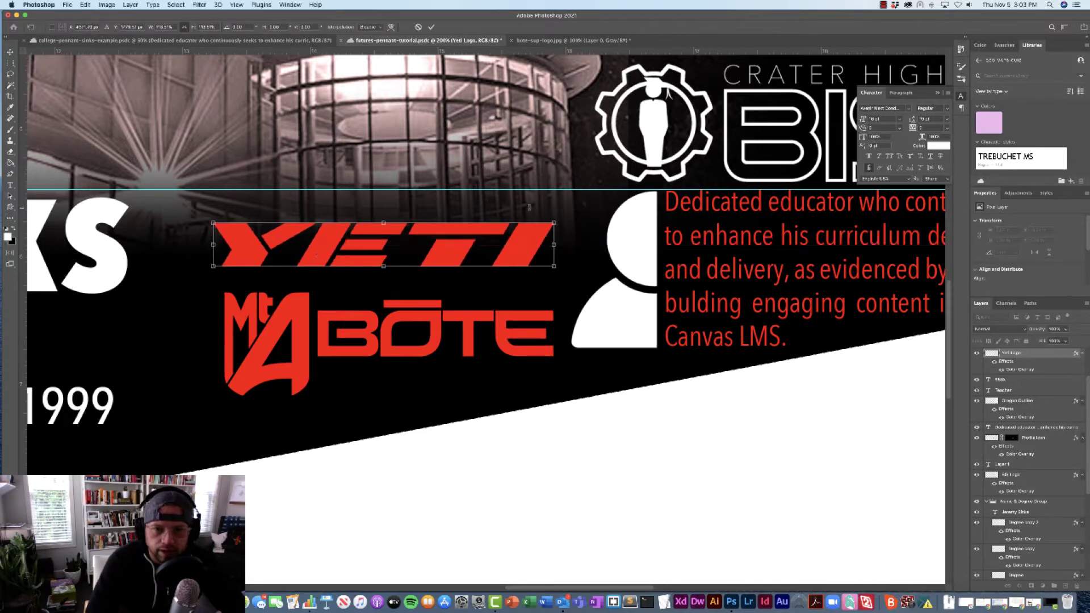
{"action": "left_click_drag", "start_coordinate": [556, 221], "coordinate": [563, 221]}
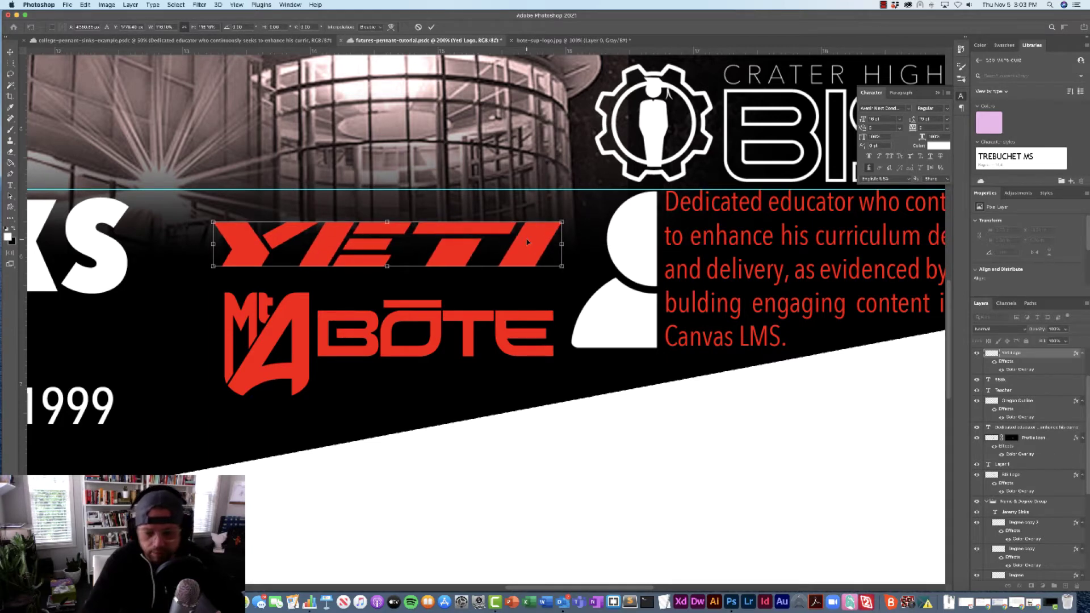
{"action": "key", "text": "Return"}
Shrink the Mt A logo to about 78%
{"action": "left_click", "coordinate": [283, 317]}
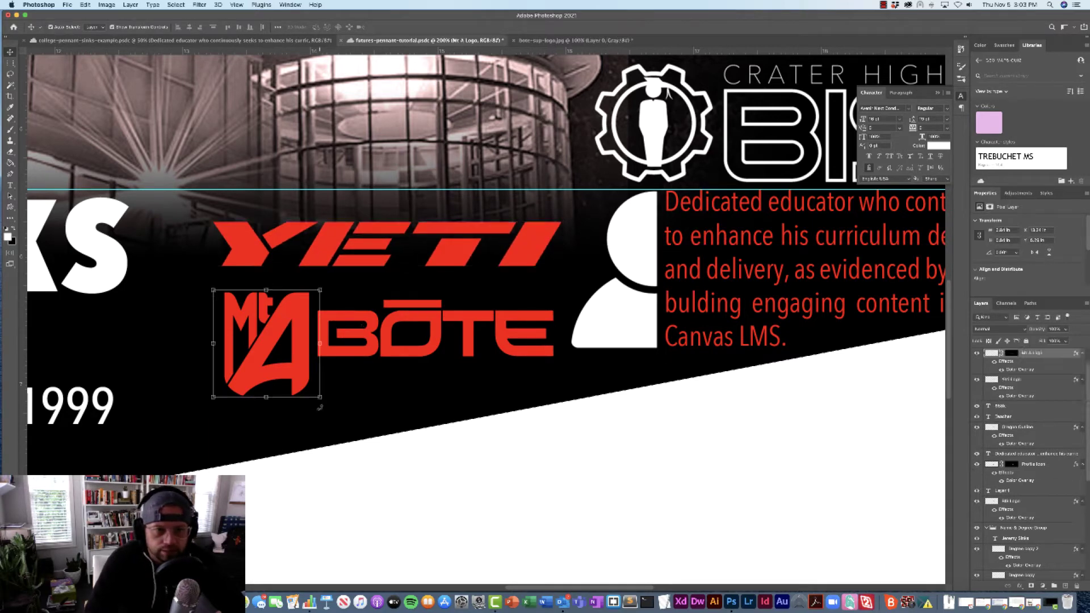
{"action": "left_click_drag", "start_coordinate": [321, 400], "coordinate": [258, 339]}
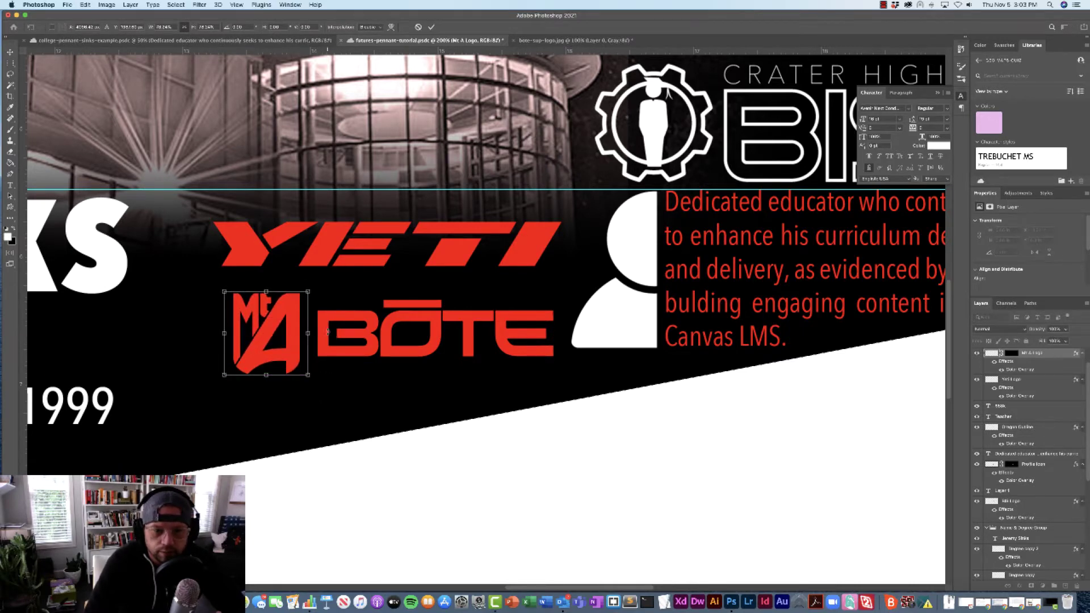
{"action": "key", "text": "Return"}
Scale the BŌTE logo down, nudge it up, and fit the whole pennant on screen
{"action": "left_click", "coordinate": [486, 322]}
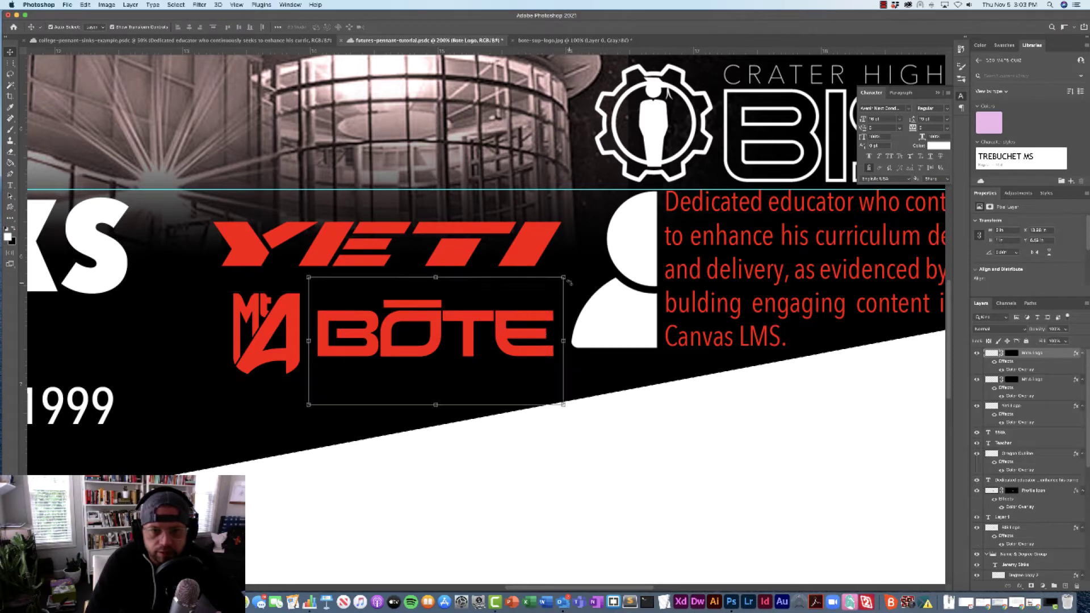
{"action": "left_click_drag", "start_coordinate": [563, 277], "coordinate": [551, 283]}
{"action": "left_click_drag", "start_coordinate": [378, 335], "coordinate": [384, 334]}
{"action": "key", "text": "Return"}
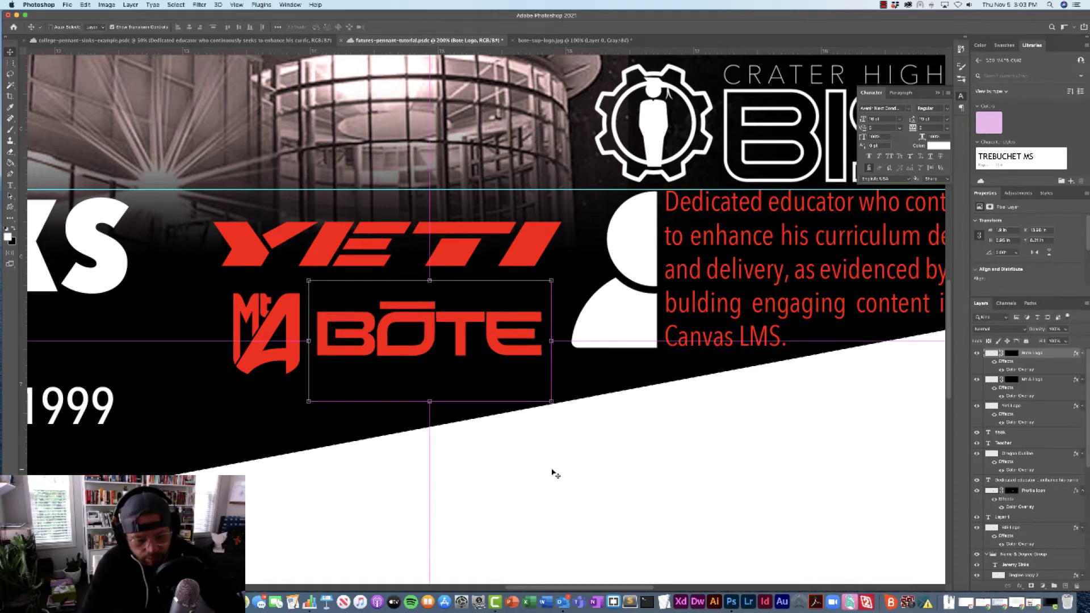
{"action": "key", "text": "super+0"}
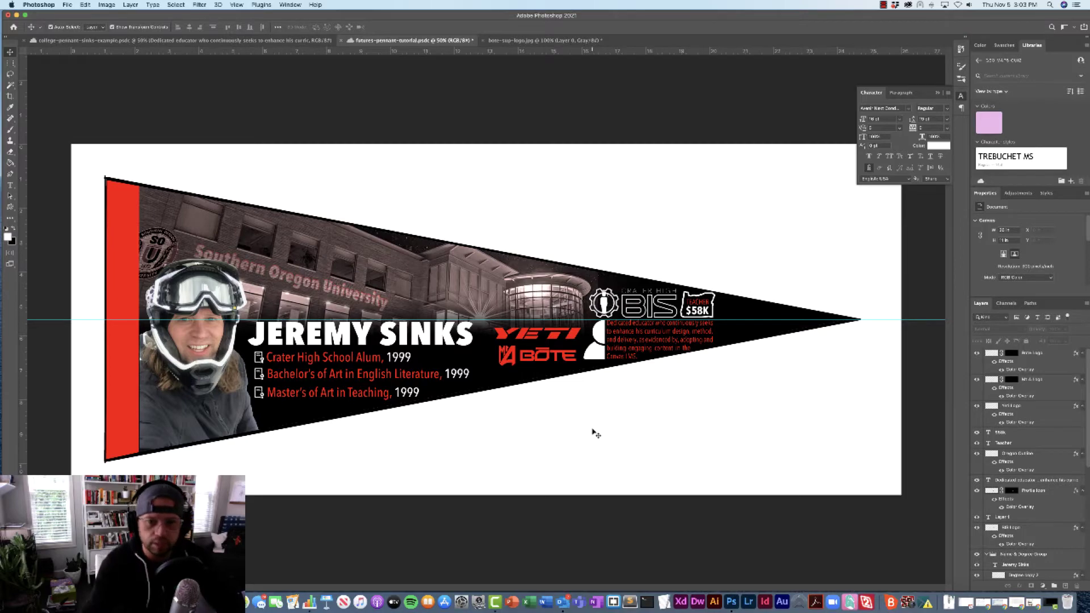
Rescale the Mt A logo to about 72% and line it up with the guide
{"action": "left_click", "coordinate": [514, 358]}
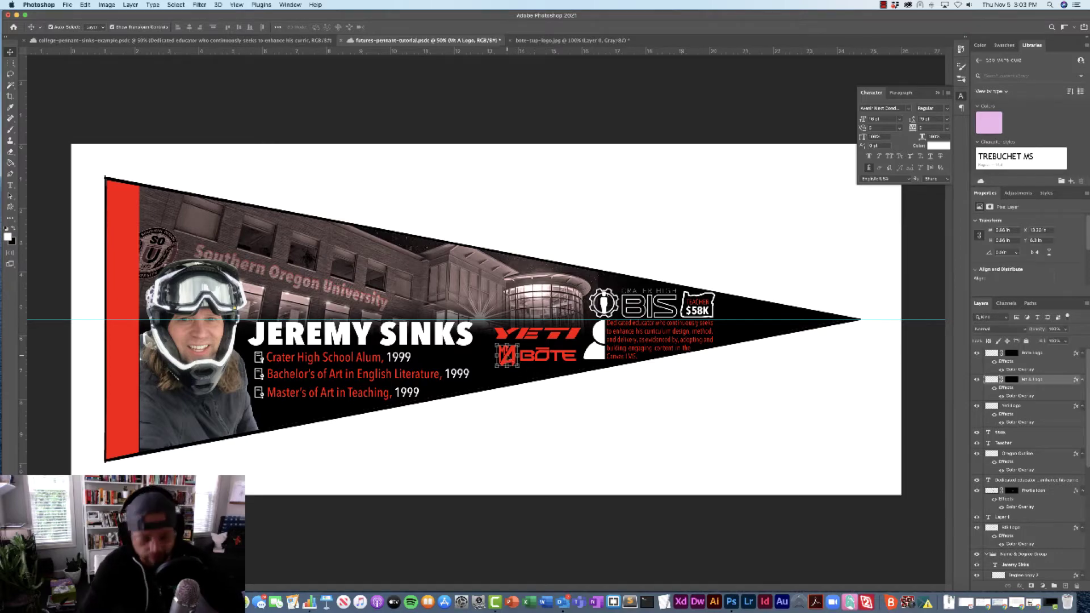
{"action": "key", "text": "super+plus"}
{"action": "key", "text": "super+plus"}
{"action": "key", "text": "super+plus"}
{"action": "key", "text": "super+plus"}
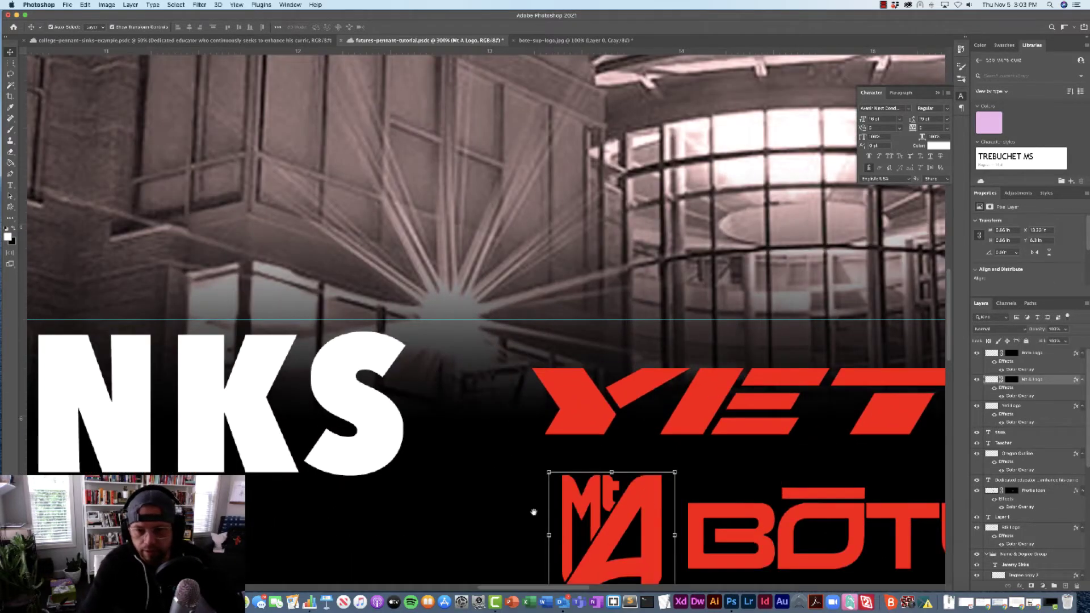
{"action": "left_click_drag", "start_coordinate": [534, 511], "coordinate": [488, 315]}
{"action": "left_click_drag", "start_coordinate": [520, 397], "coordinate": [554, 346]}
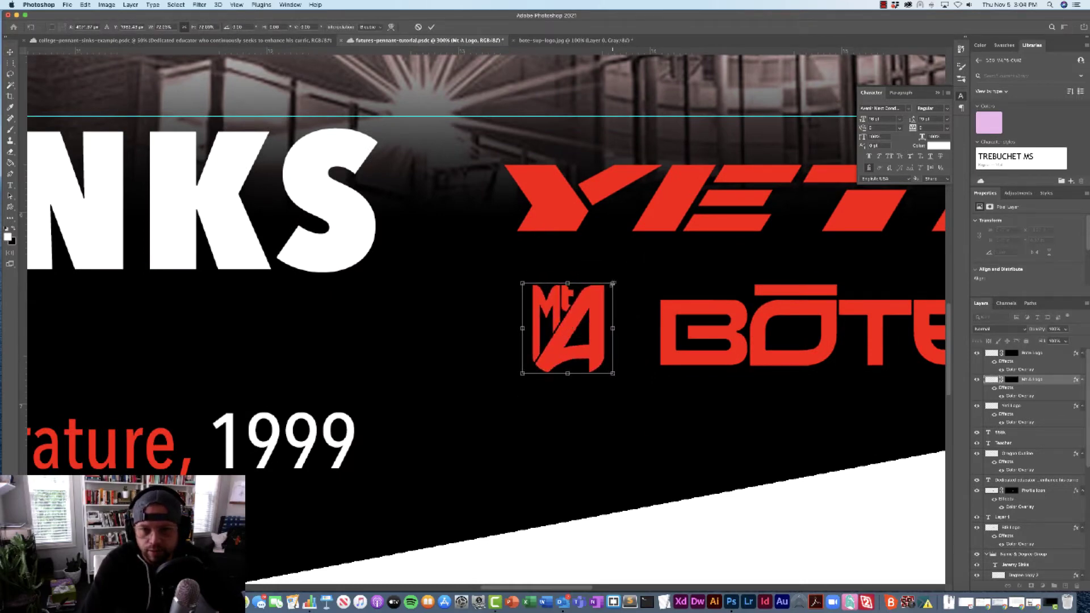
{"action": "left_click_drag", "start_coordinate": [613, 283], "coordinate": [628, 269]}
{"action": "left_click_drag", "start_coordinate": [564, 336], "coordinate": [560, 343]}
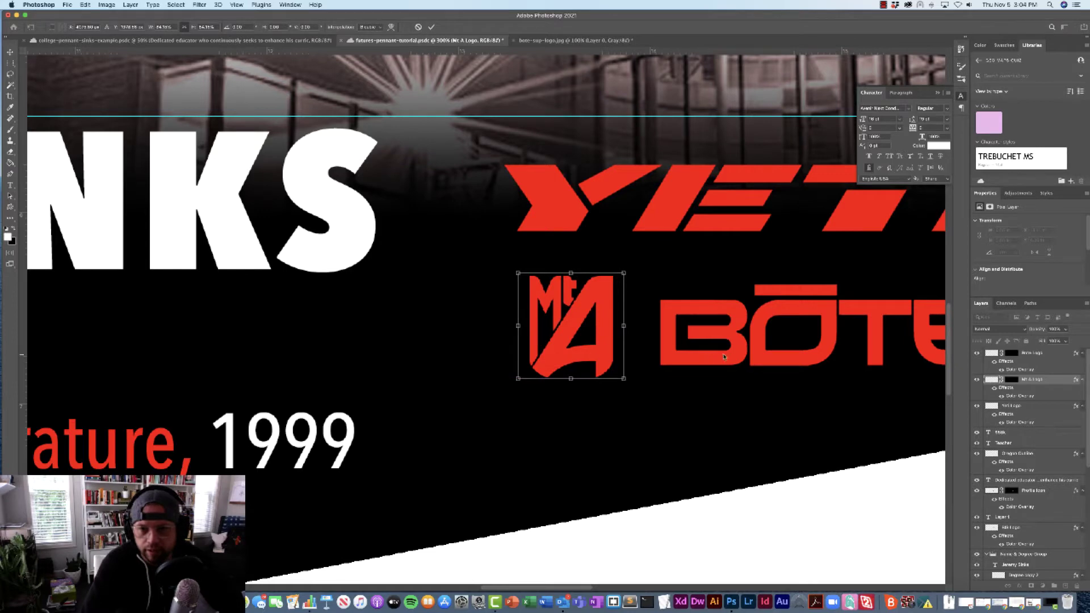
{"action": "key", "text": "Return"}
Move the BŌTE logo left toward Mt A and enlarge it slightly
{"action": "left_click_drag", "start_coordinate": [817, 396], "coordinate": [596, 397]}
{"action": "left_click_drag", "start_coordinate": [520, 351], "coordinate": [497, 349]}
{"action": "left_click_drag", "start_coordinate": [748, 263], "coordinate": [786, 247]}
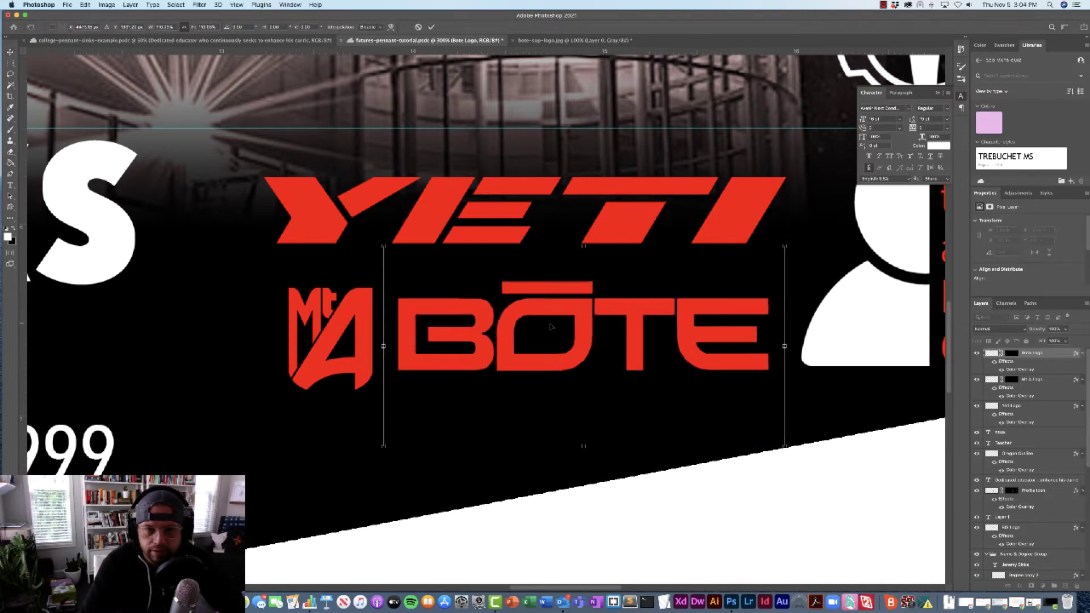
{"action": "left_click_drag", "start_coordinate": [588, 326], "coordinate": [574, 330]}
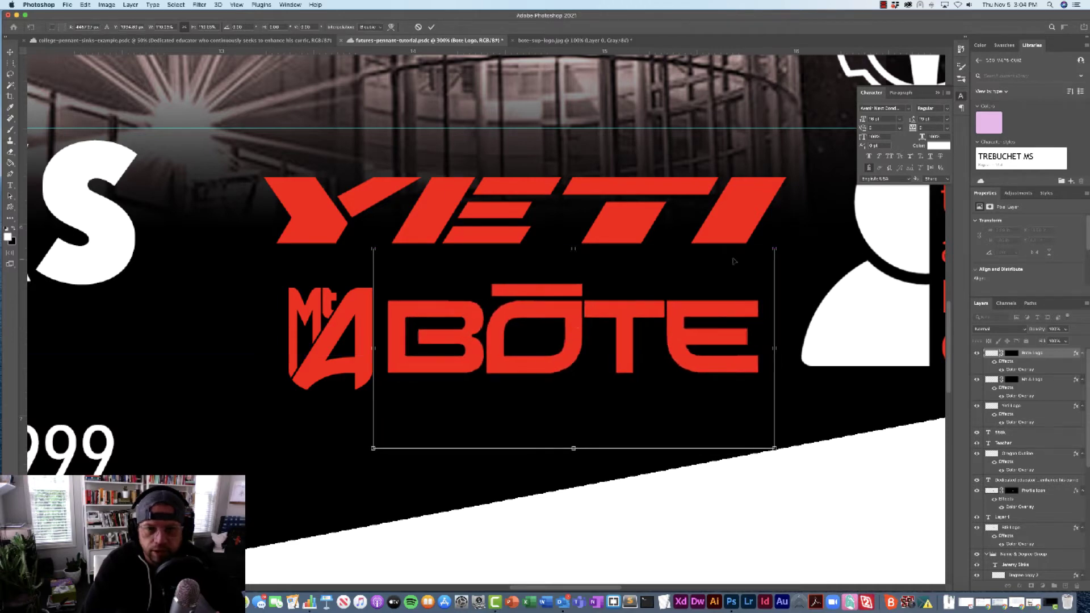
{"action": "left_click_drag", "start_coordinate": [776, 248], "coordinate": [790, 241]}
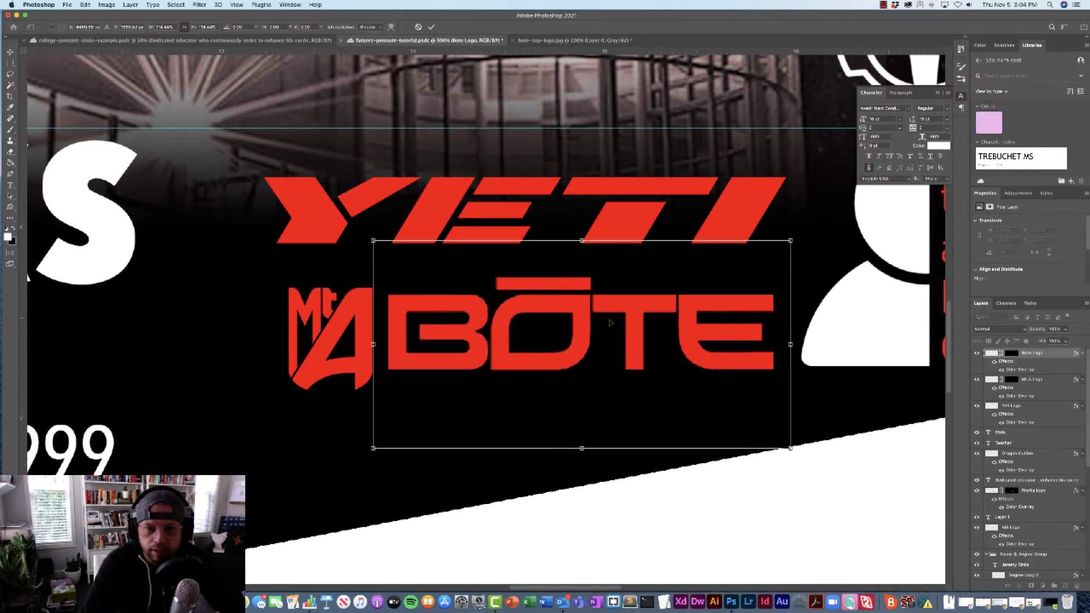
{"action": "left_click_drag", "start_coordinate": [587, 322], "coordinate": [592, 325]}
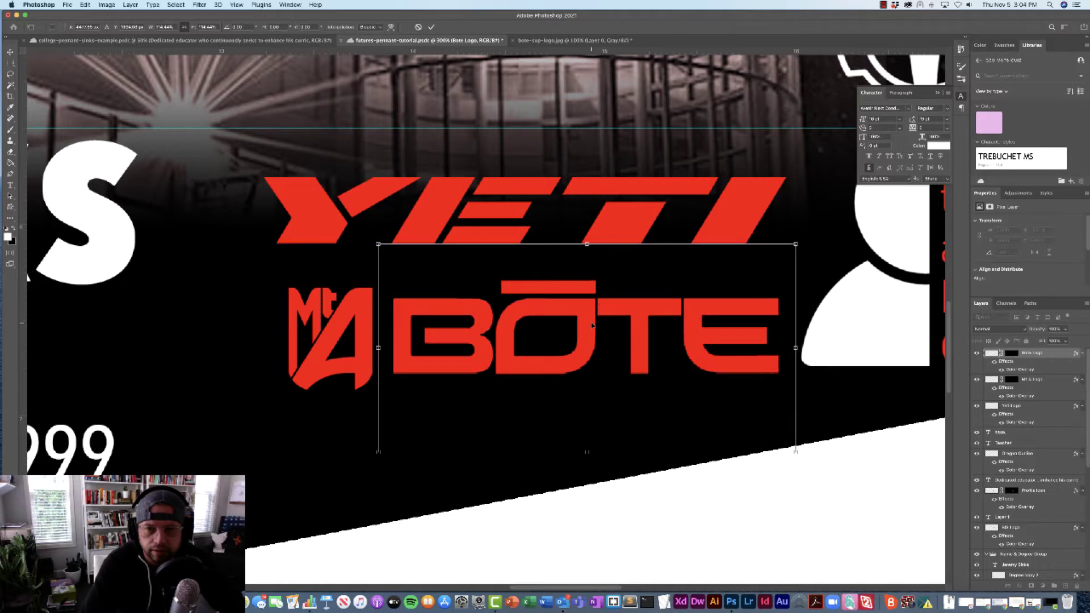
{"action": "key", "text": "Return"}
{"action": "left_click", "coordinate": [733, 521]}
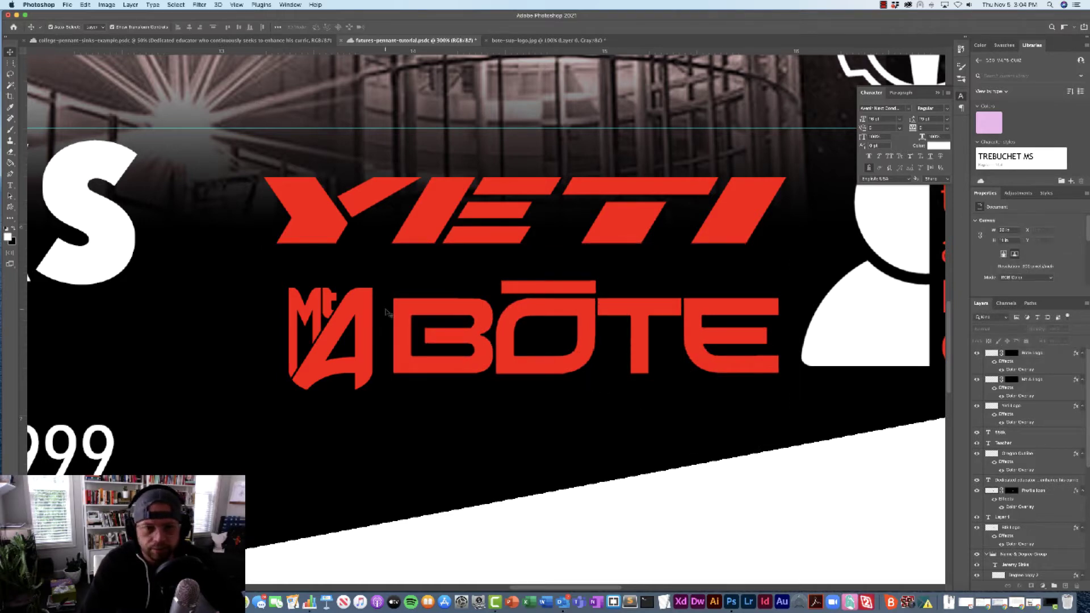
Shift the Mt A logo a little left and make the BŌTE logo narrower
{"action": "left_click", "coordinate": [324, 337]}
{"action": "left_click_drag", "start_coordinate": [324, 338], "coordinate": [313, 338]}
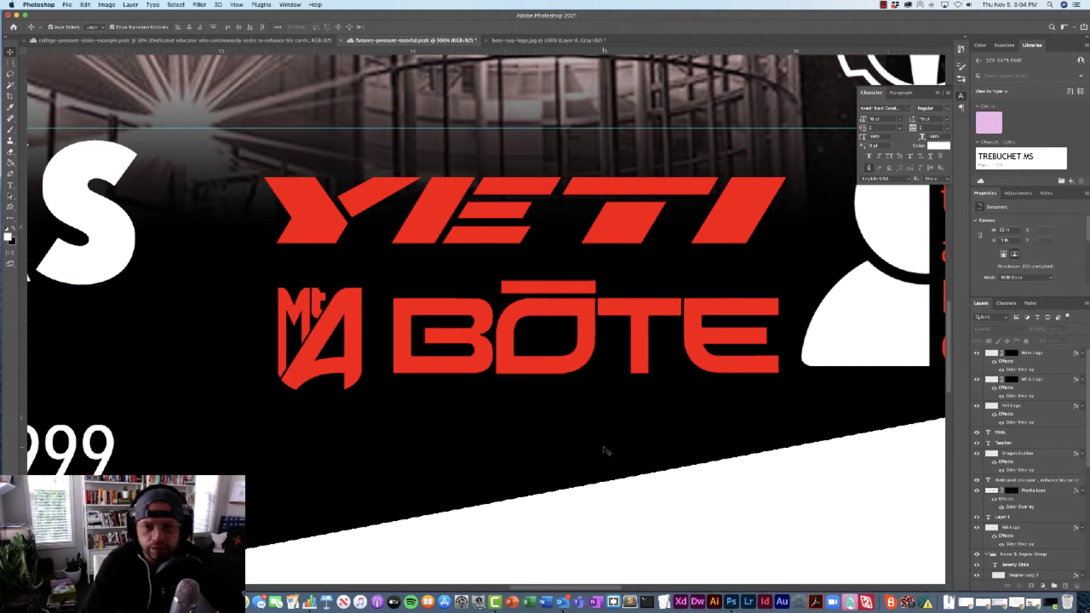
{"action": "left_click", "coordinate": [472, 358]}
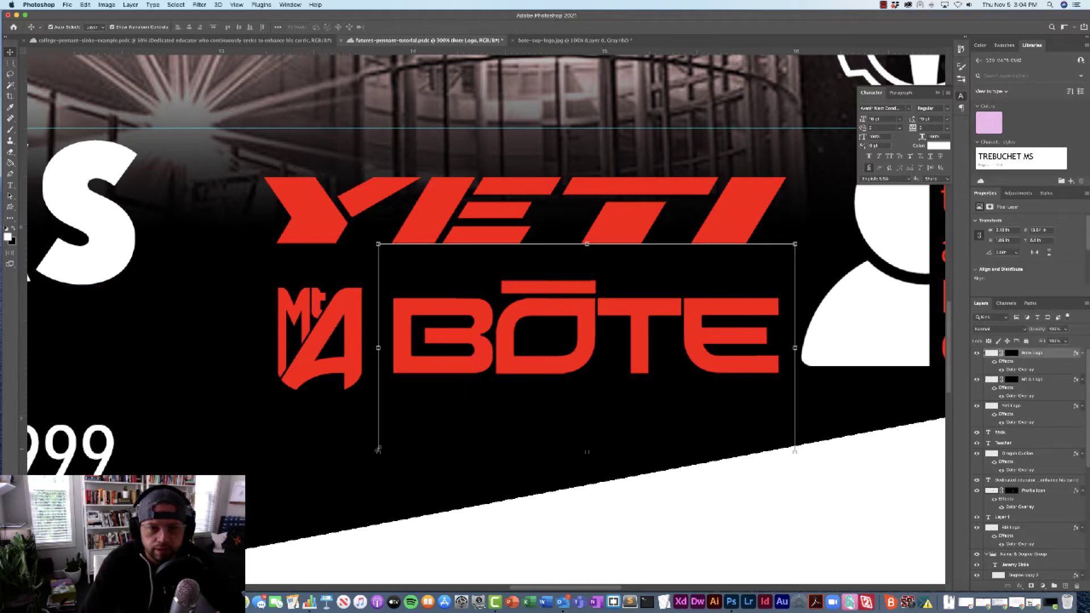
{"action": "left_click_drag", "start_coordinate": [378, 449], "coordinate": [386, 448]}
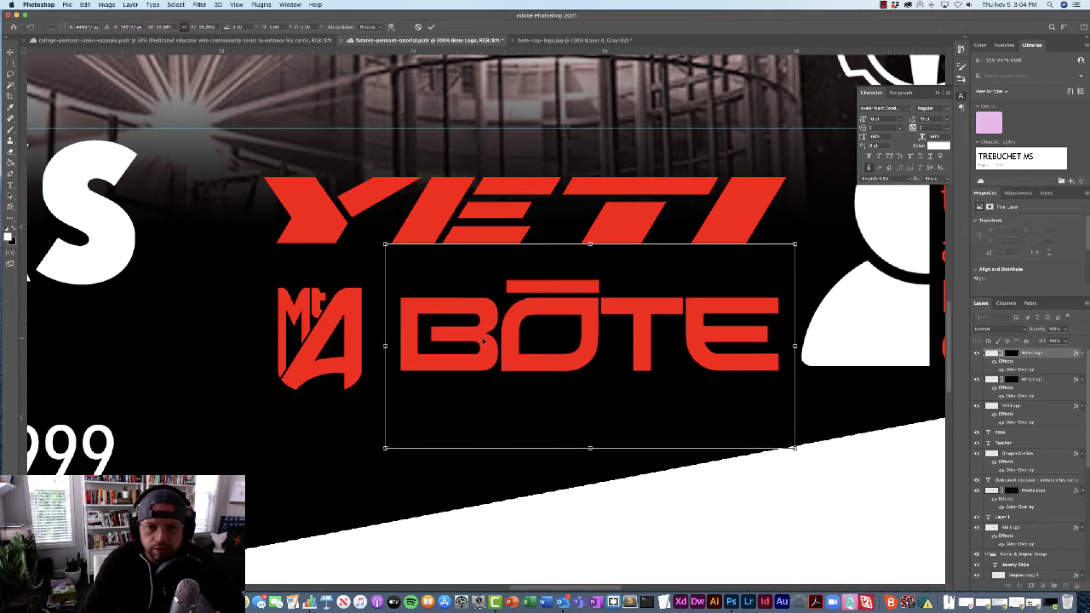
{"action": "key", "text": "Return"}
{"action": "key", "text": "super+minus"}
{"action": "key", "text": "super+minus"}
{"action": "key", "text": "super+minus"}
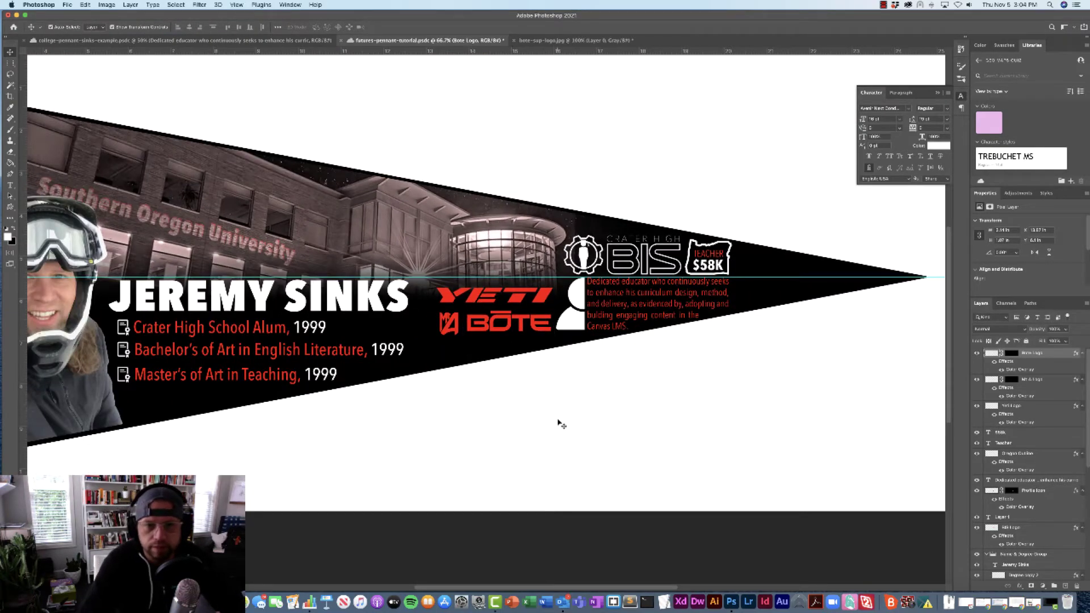
Shrink the YETI logo to about 94% and shift it to the guide
{"action": "left_click", "coordinate": [562, 424]}
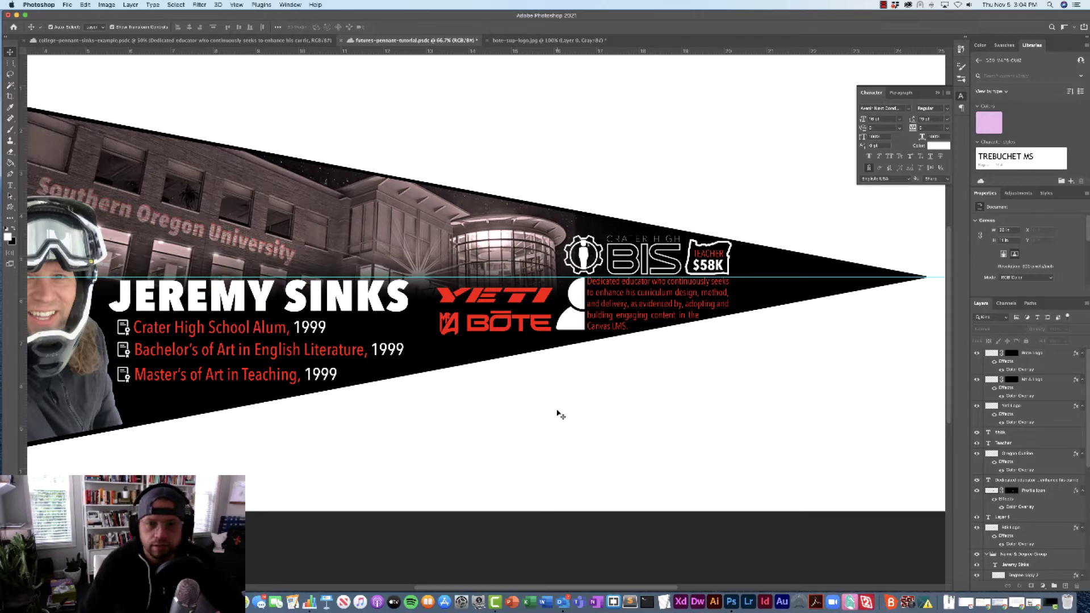
{"action": "left_click", "coordinate": [492, 301]}
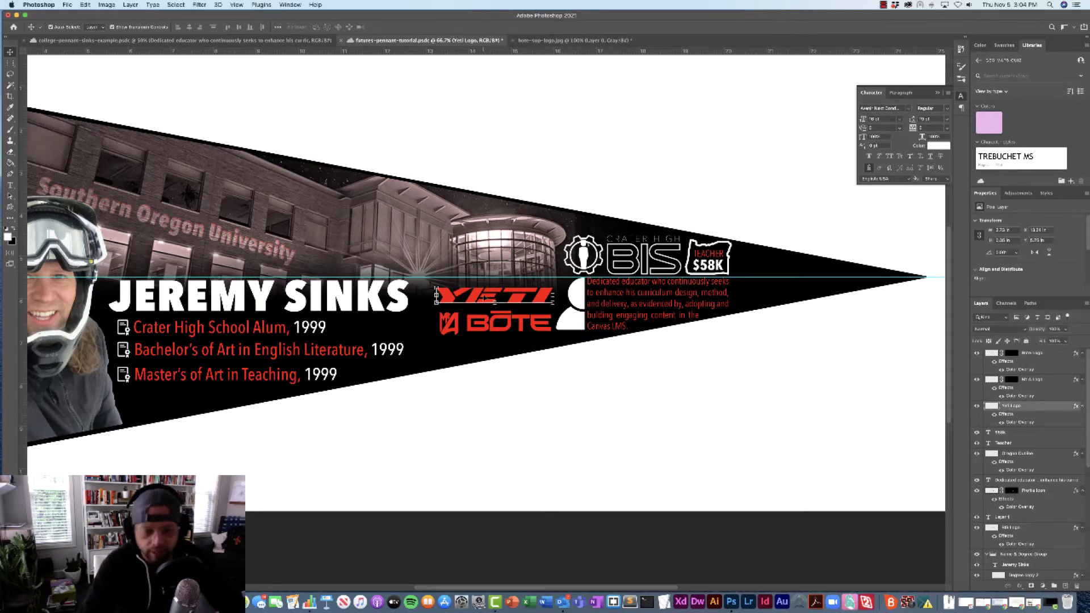
{"action": "key", "text": "super+plus"}
{"action": "key", "text": "super+plus"}
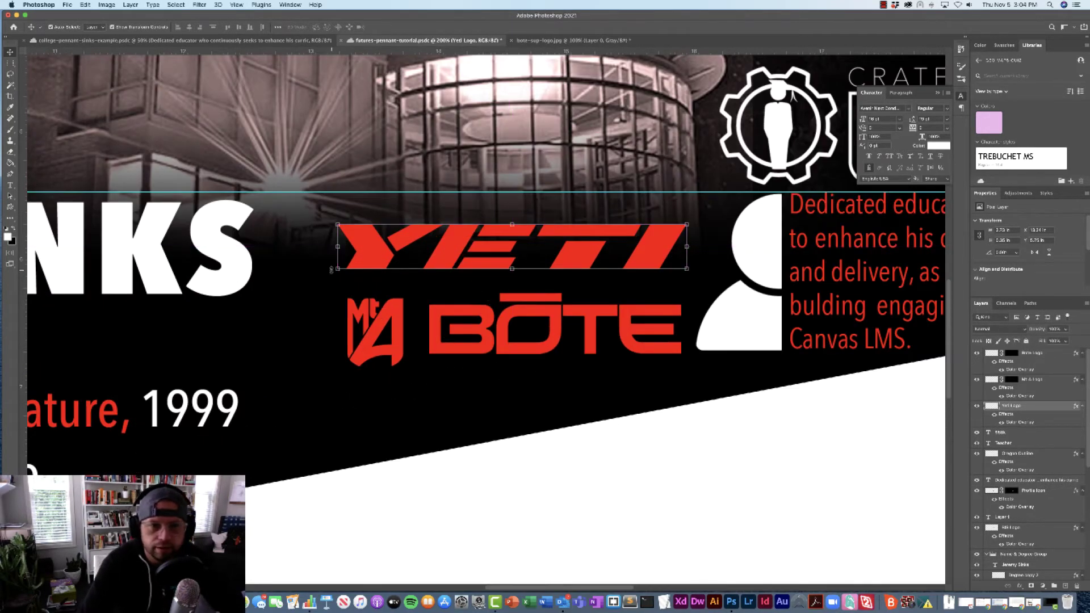
{"action": "key", "text": "super+t"}
{"action": "left_click_drag", "start_coordinate": [338, 269], "coordinate": [357, 269]}
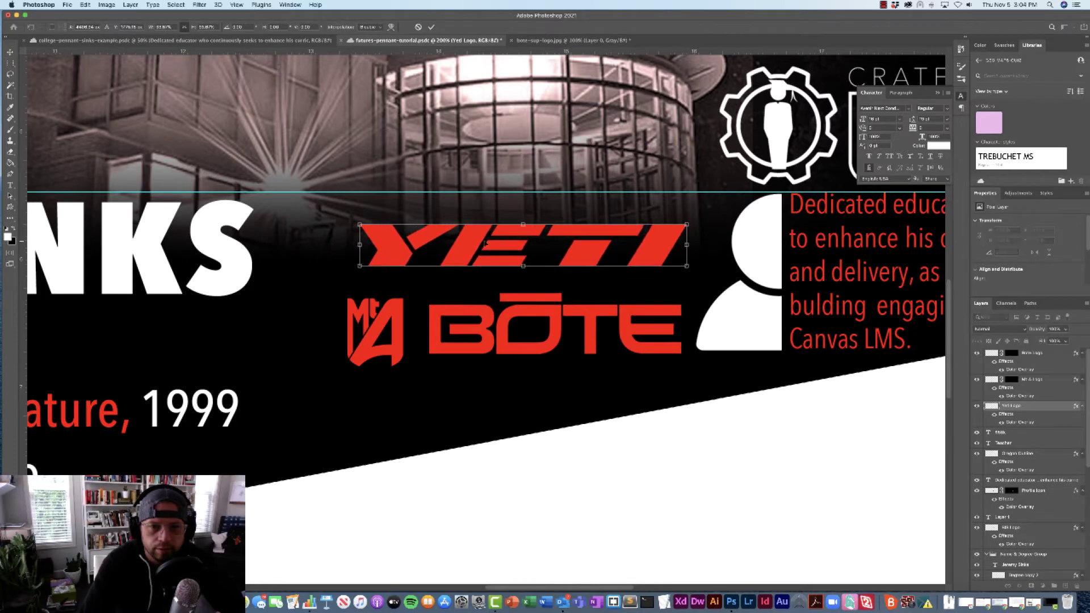
{"action": "left_click_drag", "start_coordinate": [461, 249], "coordinate": [460, 258]}
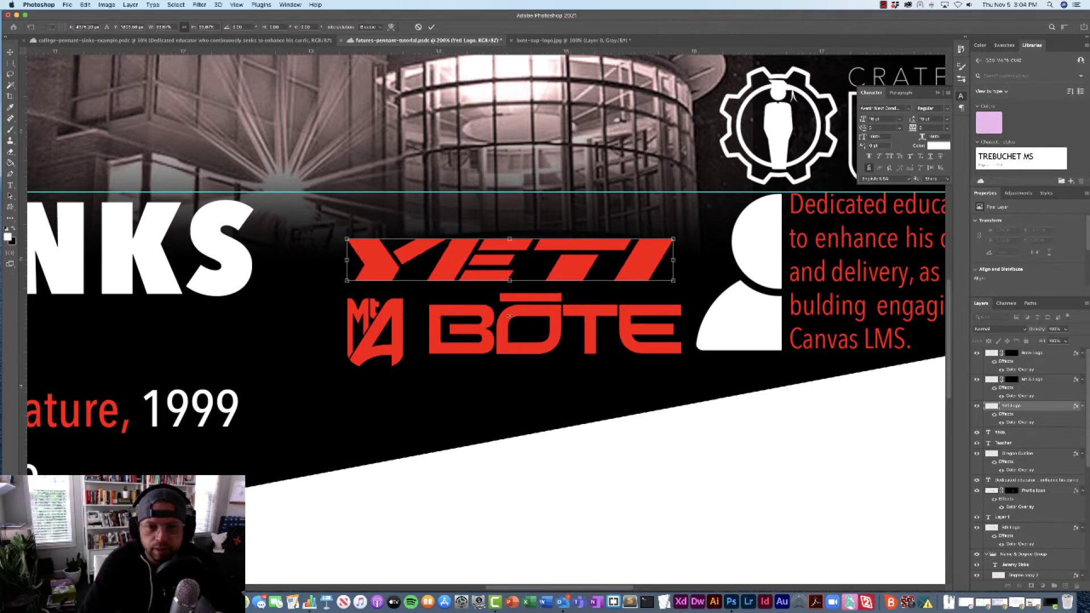
{"action": "key", "text": "Return"}
Shrink the BŌTE logo and move it up slightly
{"action": "left_click", "coordinate": [523, 322]}
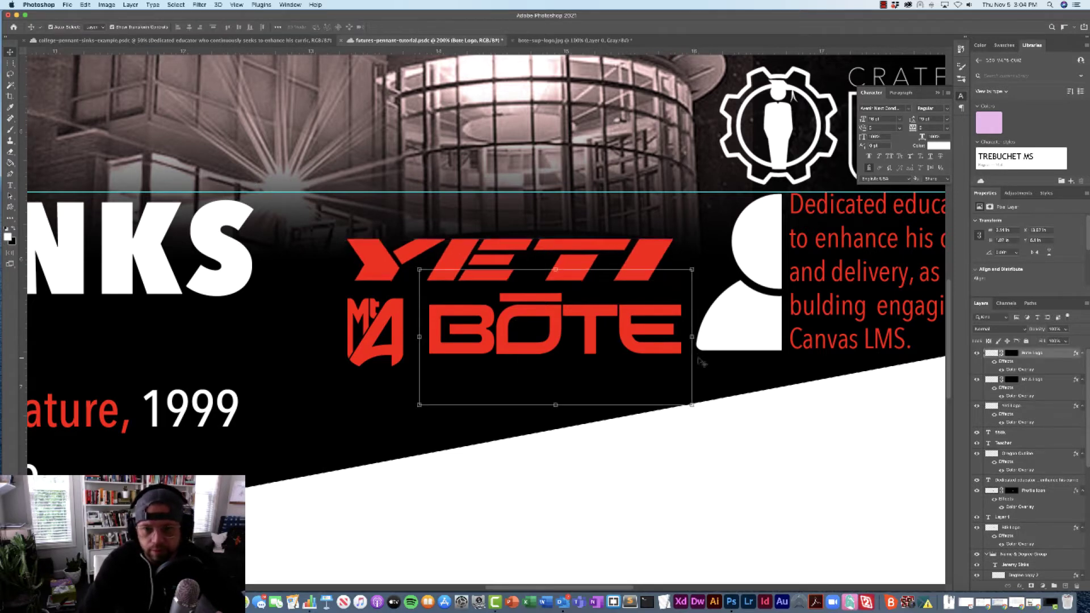
{"action": "left_click_drag", "start_coordinate": [692, 269], "coordinate": [656, 286]}
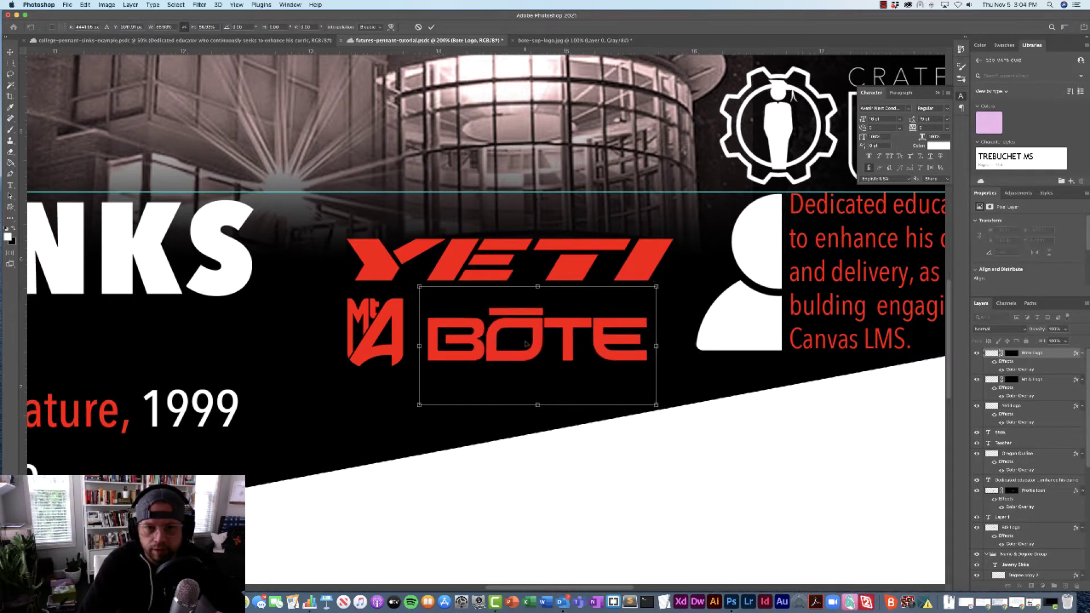
{"action": "mouse_move", "coordinate": [538, 341]}
{"action": "left_mouse_down"}
{"action": "mouse_move", "coordinate": [536, 331]}
{"action": "mouse_move", "coordinate": [547, 336]}
{"action": "left_mouse_up"}
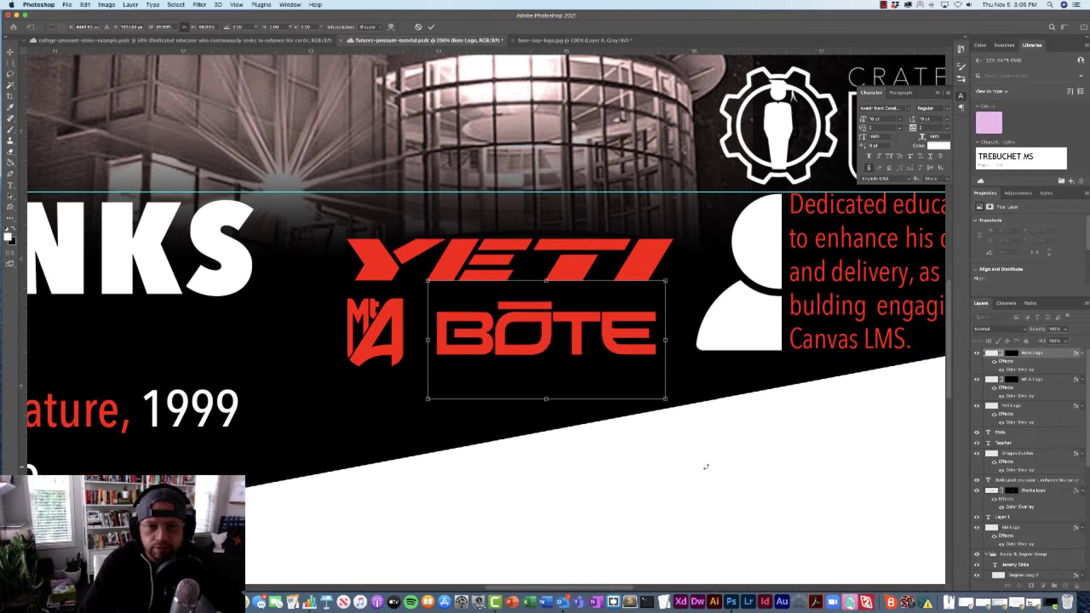
{"action": "key", "text": "Return"}
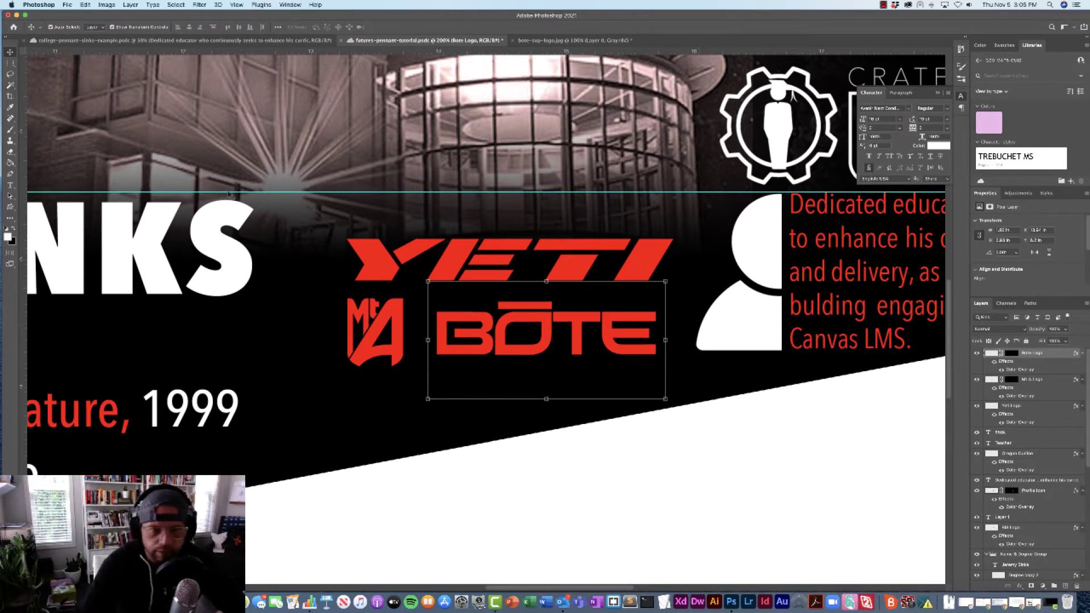
Move the YETI, Mt A and BŌTE logos left together as one block
{"action": "left_click", "coordinate": [1055, 383], "text": "shift"}
{"action": "left_click", "coordinate": [1044, 409], "text": "shift"}
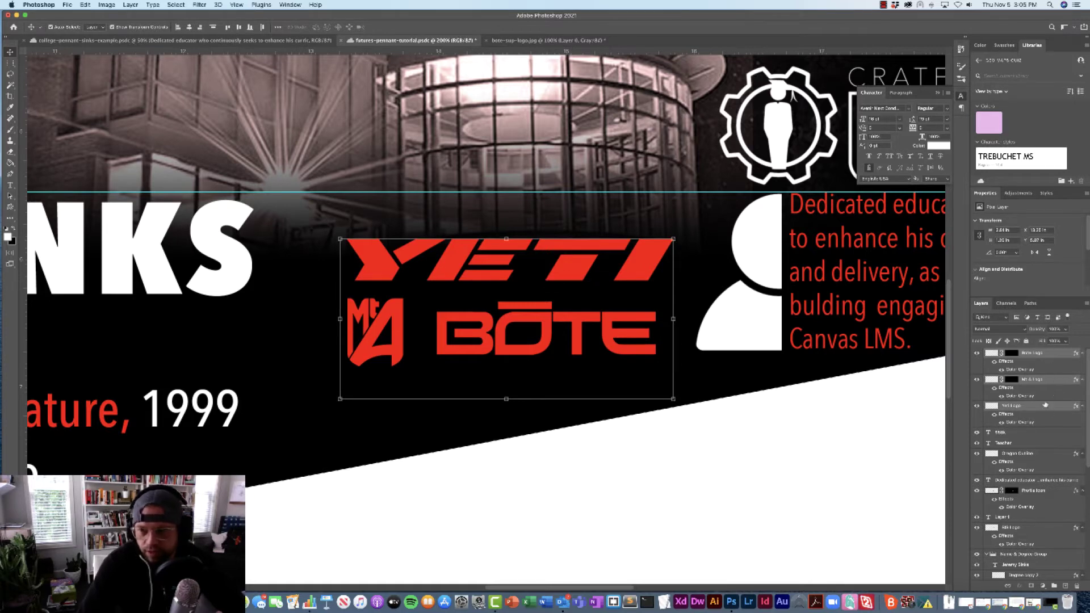
{"action": "left_click_drag", "start_coordinate": [457, 263], "coordinate": [435, 262]}
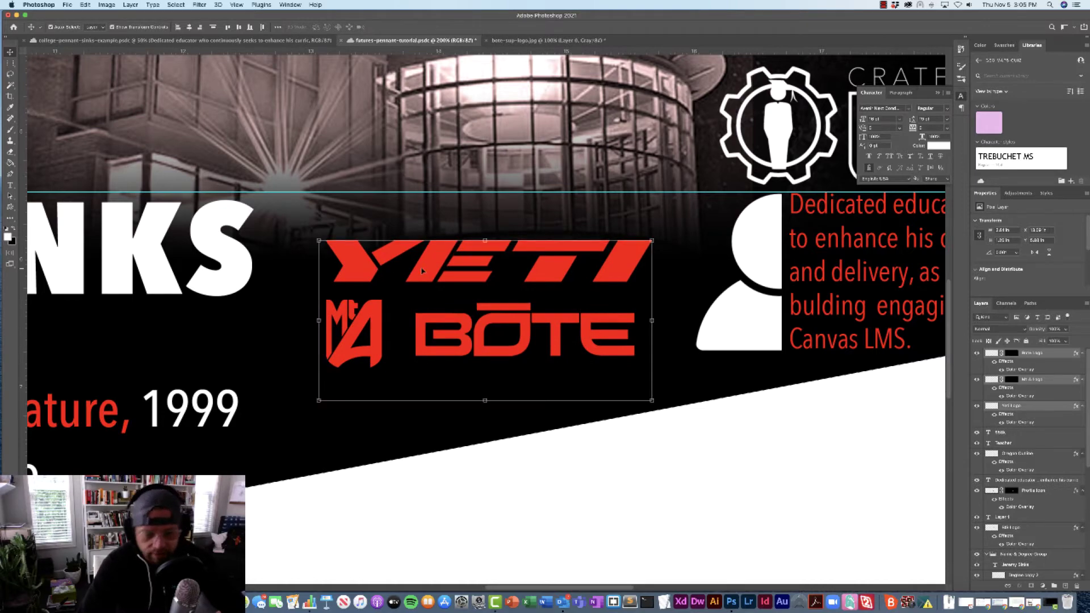
{"action": "key", "text": "super+minus"}
{"action": "key", "text": "super+minus"}
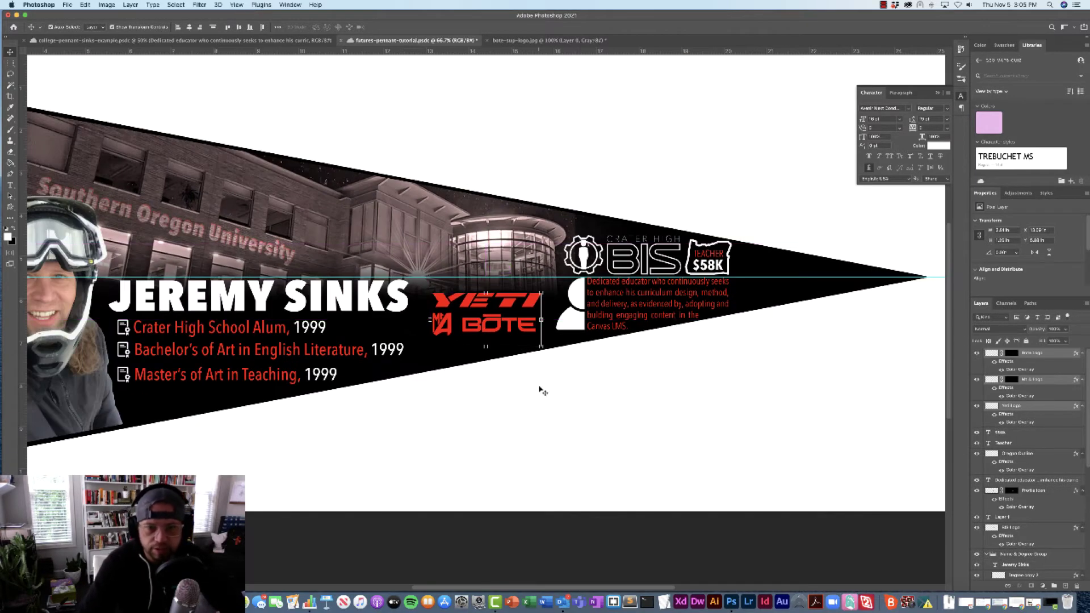
Select the Bote Logo, Mt A and Yeti Logo layers and enlarge them slightly together
{"action": "left_click", "coordinate": [571, 429]}
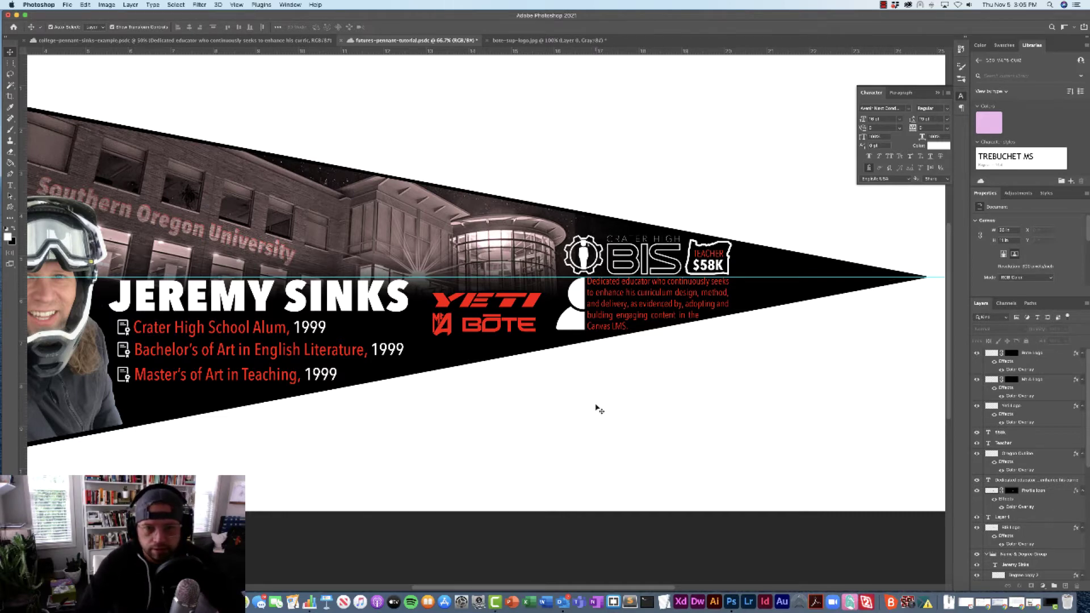
{"action": "left_click", "coordinate": [1052, 355]}
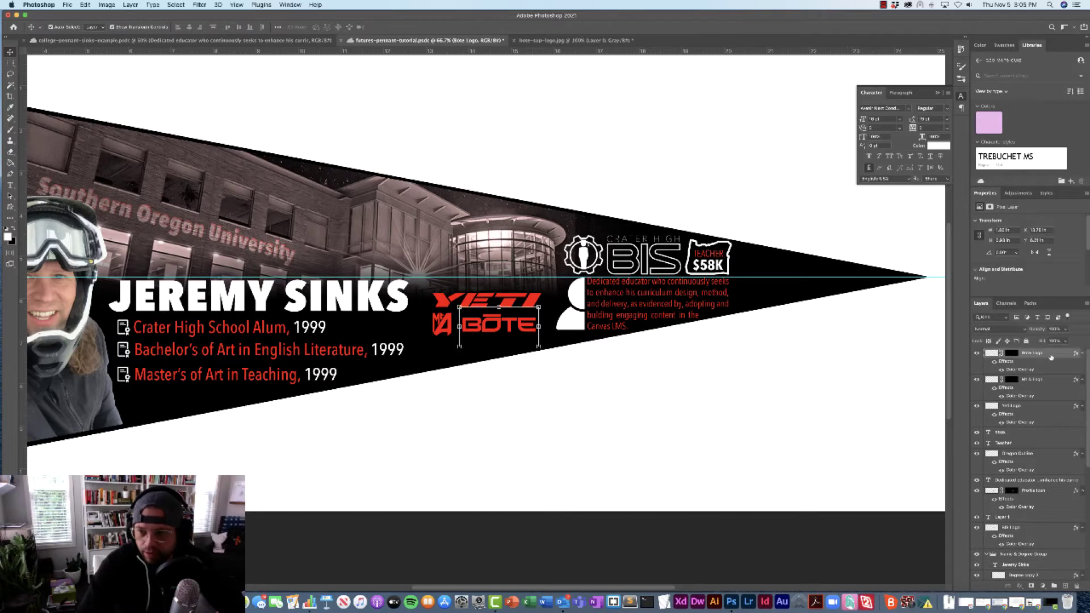
{"action": "left_click", "coordinate": [1056, 381], "text": "shift"}
{"action": "left_click", "coordinate": [1053, 409], "text": "shift"}
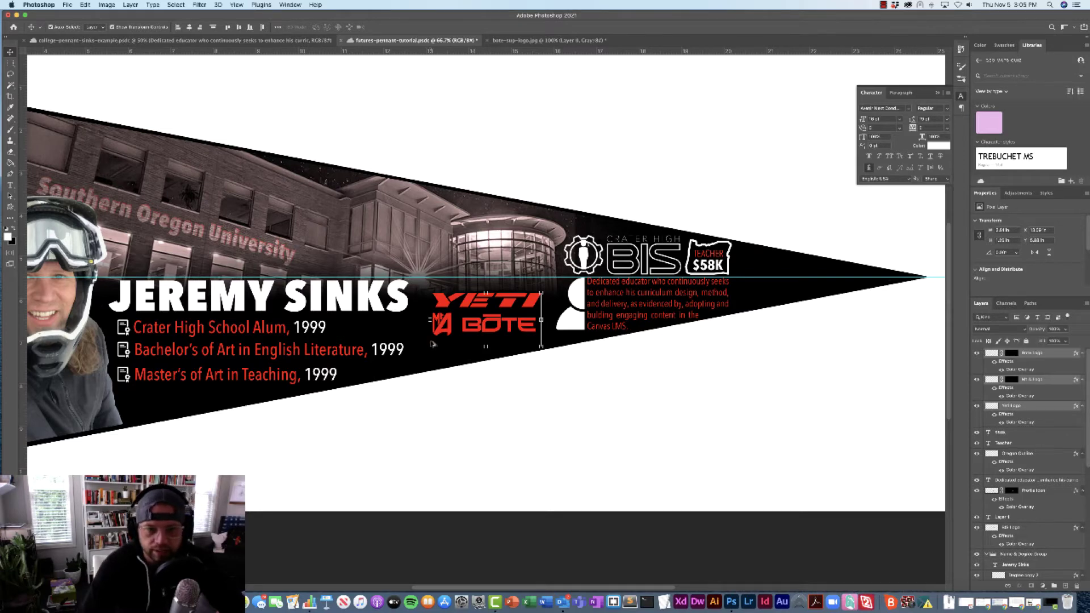
{"action": "left_click_drag", "start_coordinate": [431, 347], "coordinate": [423, 349]}
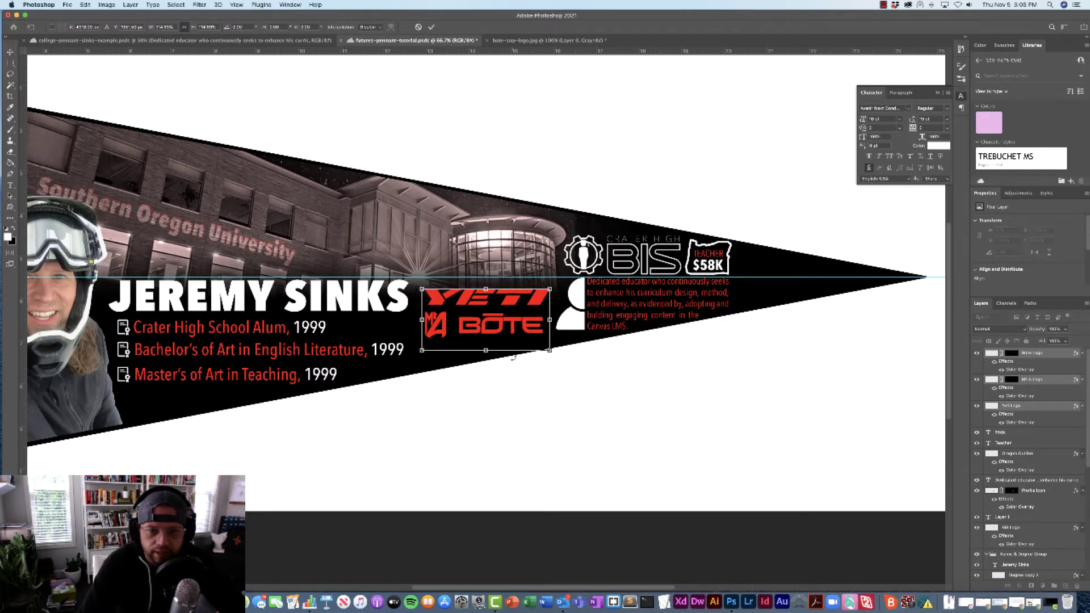
Commit the enlarged logo group and pan around to inspect it
{"action": "key", "text": "Return"}
{"action": "scroll", "coordinate": [536, 363], "scroll_direction": "right", "scroll_amount": 10}
{"action": "scroll", "coordinate": [537, 364], "scroll_direction": "down", "scroll_amount": 4}
{"action": "scroll", "coordinate": [369, 316], "scroll_direction": "right", "scroll_amount": 10}
{"action": "scroll", "coordinate": [370, 316], "scroll_direction": "down", "scroll_amount": 4}
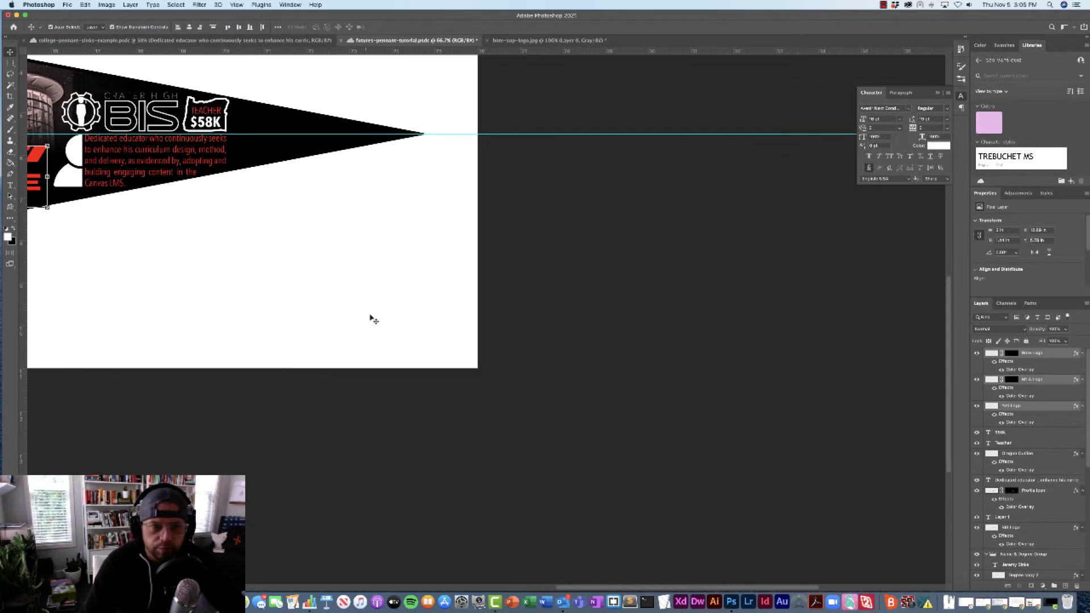
{"action": "scroll", "coordinate": [360, 311], "scroll_direction": "left", "scroll_amount": 10}
{"action": "scroll", "coordinate": [354, 305], "scroll_direction": "left", "scroll_amount": 8}
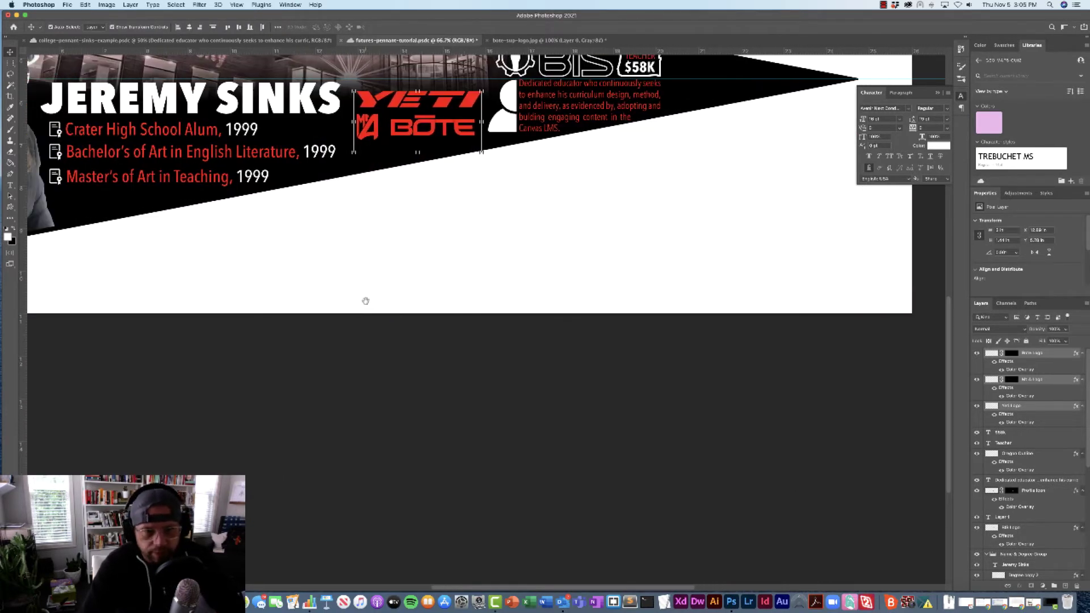
{"action": "scroll", "coordinate": [365, 299], "scroll_direction": "up", "scroll_amount": 5}
Reselect the three logo layers and shift the group slightly right between the name and bio
{"action": "left_click", "coordinate": [488, 365]}
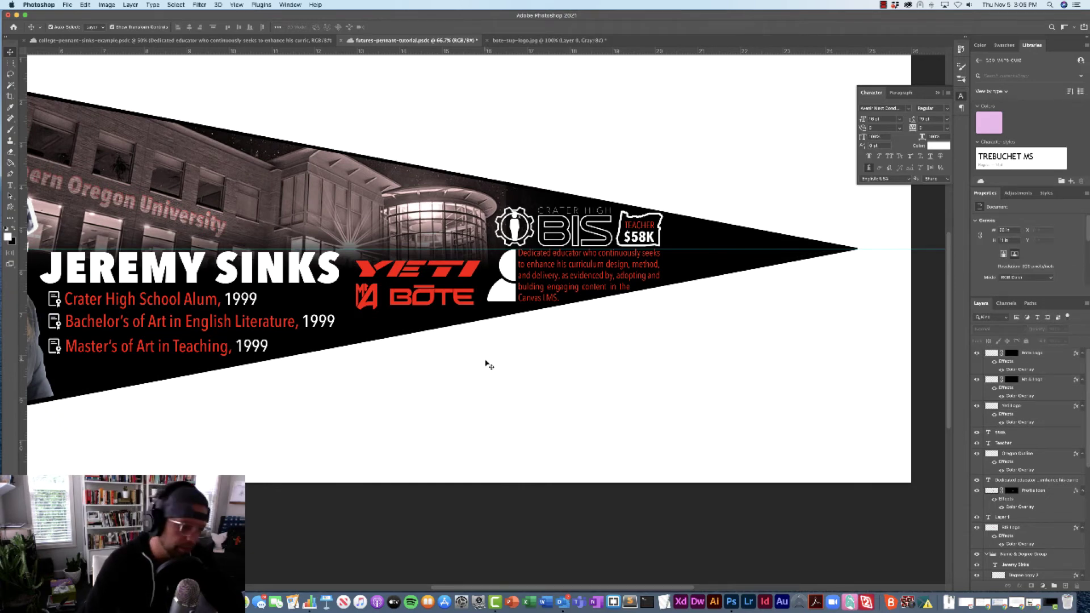
{"action": "left_click", "coordinate": [1047, 354]}
{"action": "left_click", "coordinate": [1048, 380], "text": "shift"}
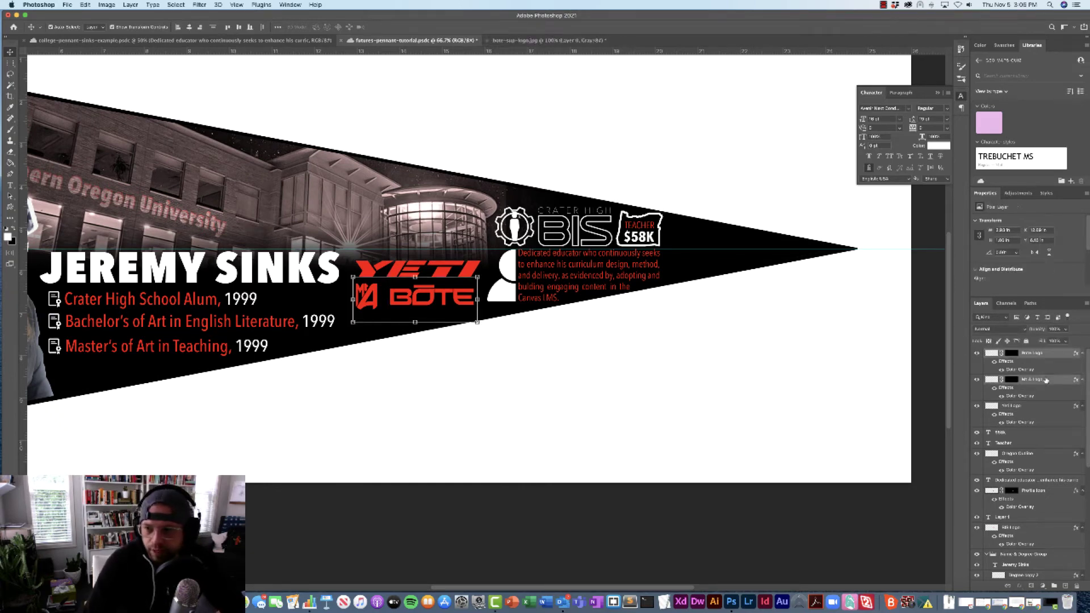
{"action": "left_click", "coordinate": [1048, 406], "text": "shift"}
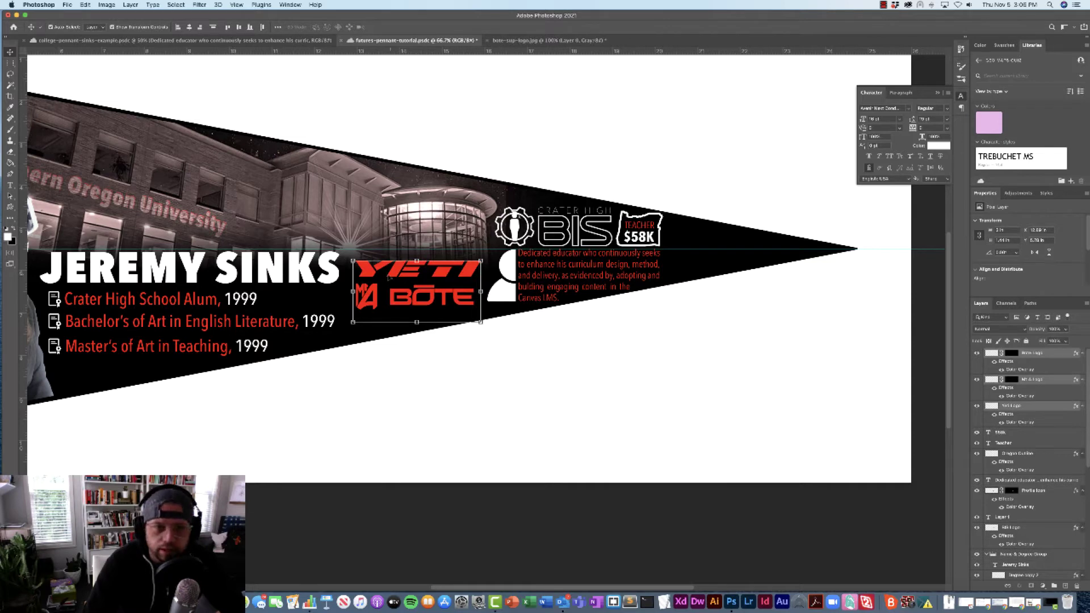
{"action": "left_click_drag", "start_coordinate": [388, 277], "coordinate": [395, 277]}
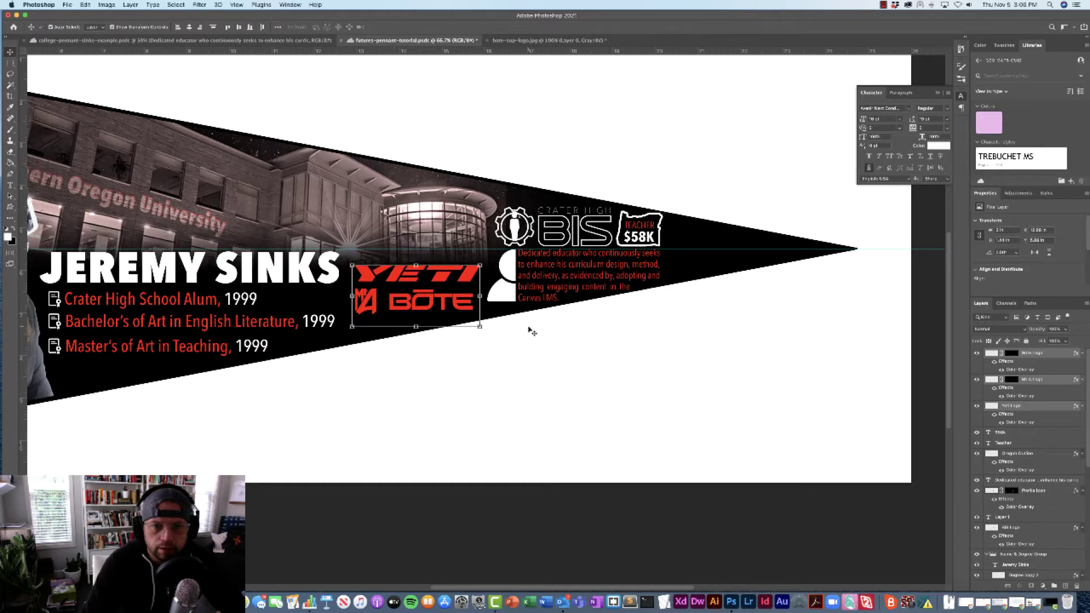
{"action": "left_click", "coordinate": [602, 372]}
{"action": "scroll", "coordinate": [603, 374], "scroll_direction": "down", "scroll_amount": 2}
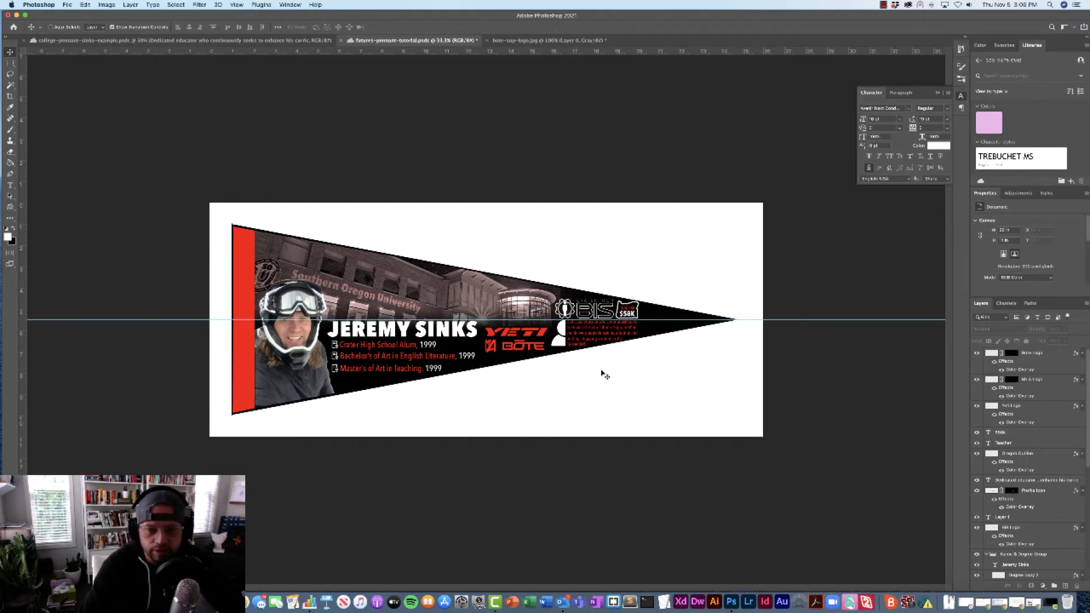
{"action": "scroll", "coordinate": [605, 375], "scroll_direction": "up", "scroll_amount": 5}
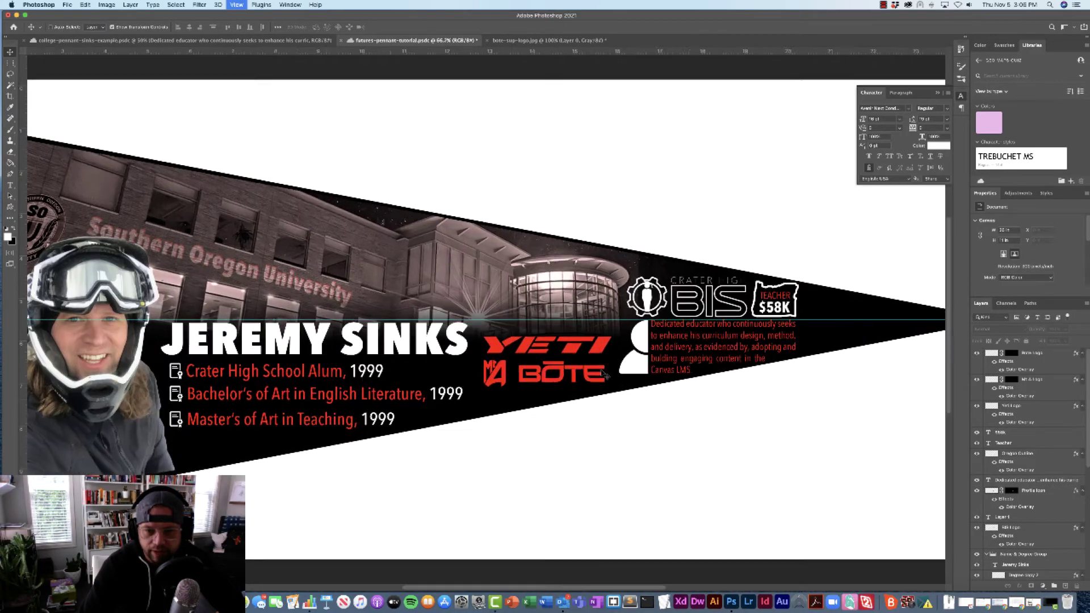
{"action": "scroll", "coordinate": [611, 372], "scroll_direction": "right", "scroll_amount": 5}
{"action": "scroll", "coordinate": [619, 369], "scroll_direction": "left", "scroll_amount": 10}
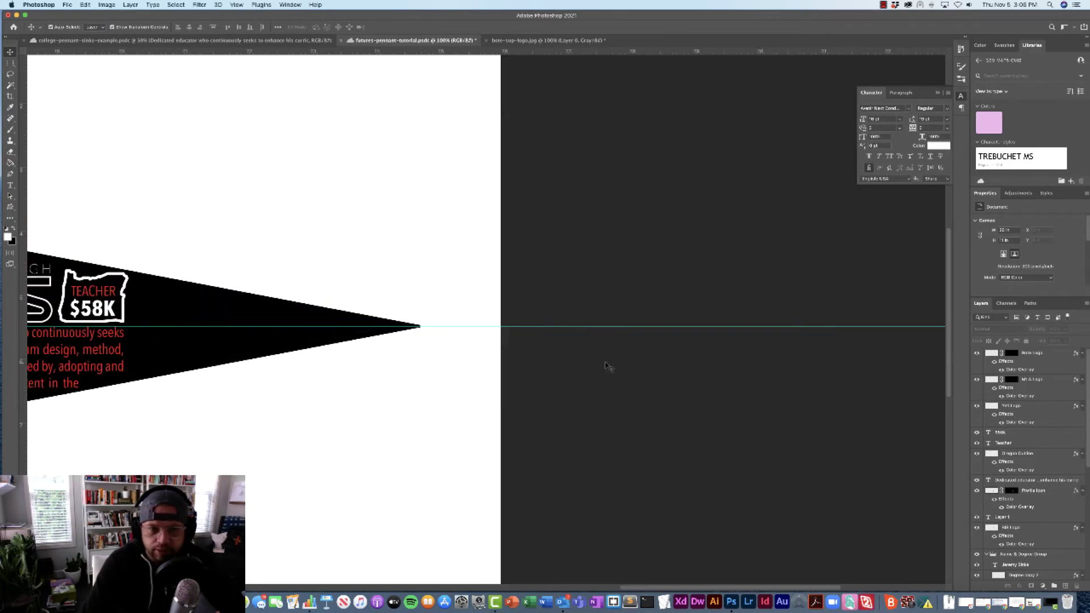
{"action": "scroll", "coordinate": [611, 368], "scroll_direction": "left", "scroll_amount": 10}
{"action": "scroll", "coordinate": [608, 366], "scroll_direction": "right", "scroll_amount": 15}
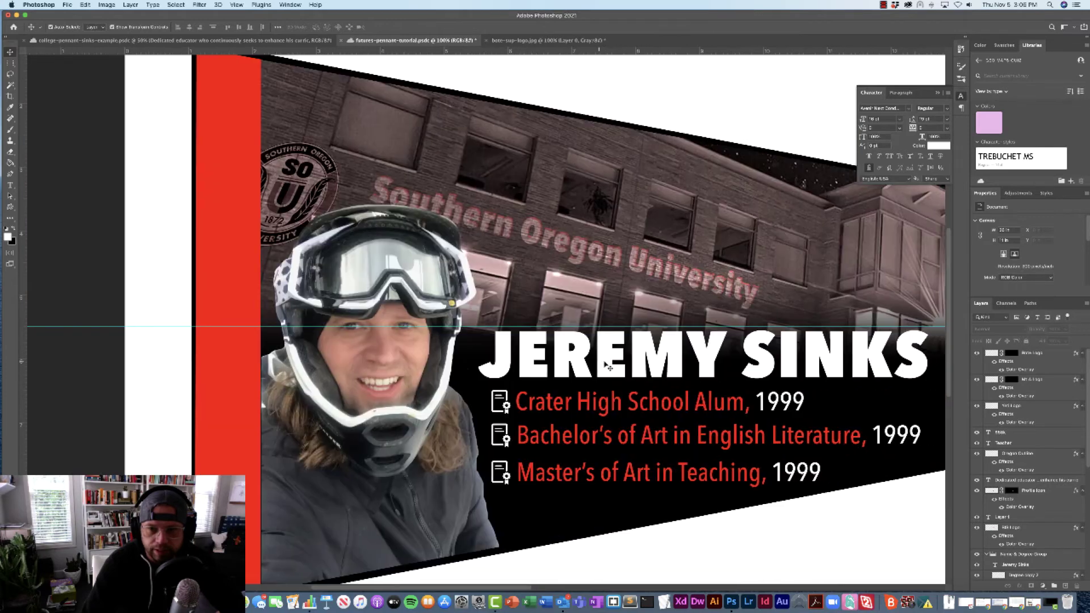
{"action": "scroll", "coordinate": [605, 366], "scroll_direction": "right", "scroll_amount": 5}
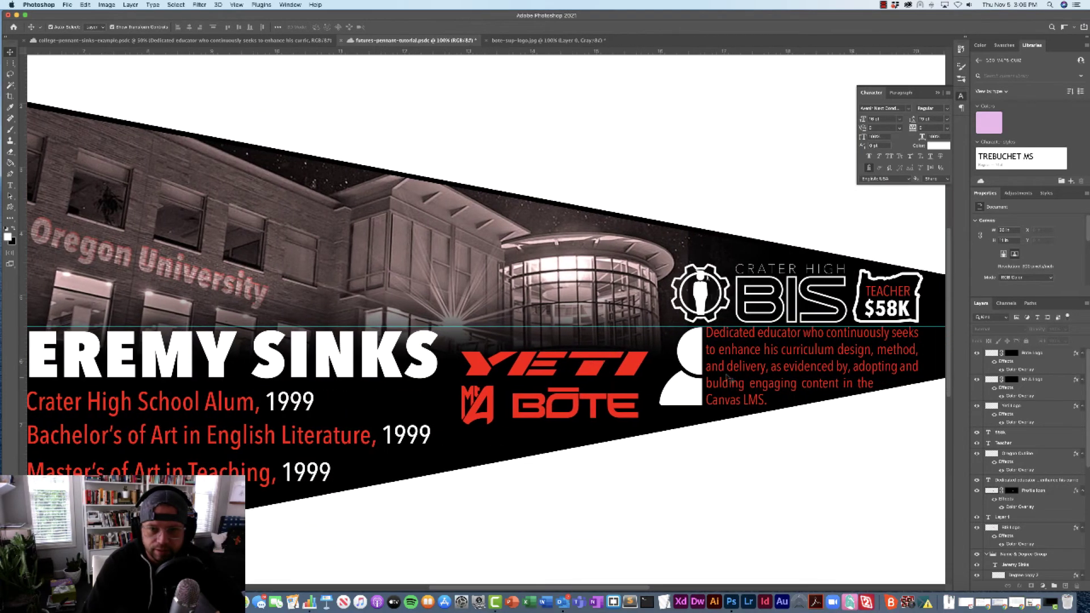
Change the BŌTE logo's Color Overlay to white (ffffff)
{"action": "left_click", "coordinate": [1048, 356]}
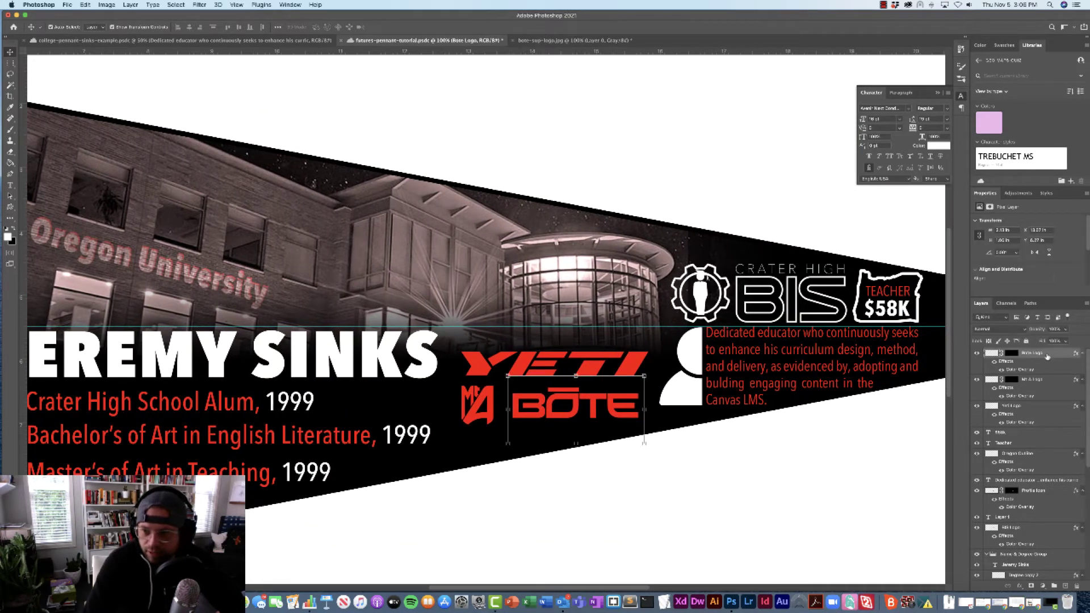
{"action": "double_click", "coordinate": [1022, 370]}
{"action": "left_click_drag", "start_coordinate": [596, 391], "coordinate": [317, 293]}
{"action": "left_click", "coordinate": [278, 318]}
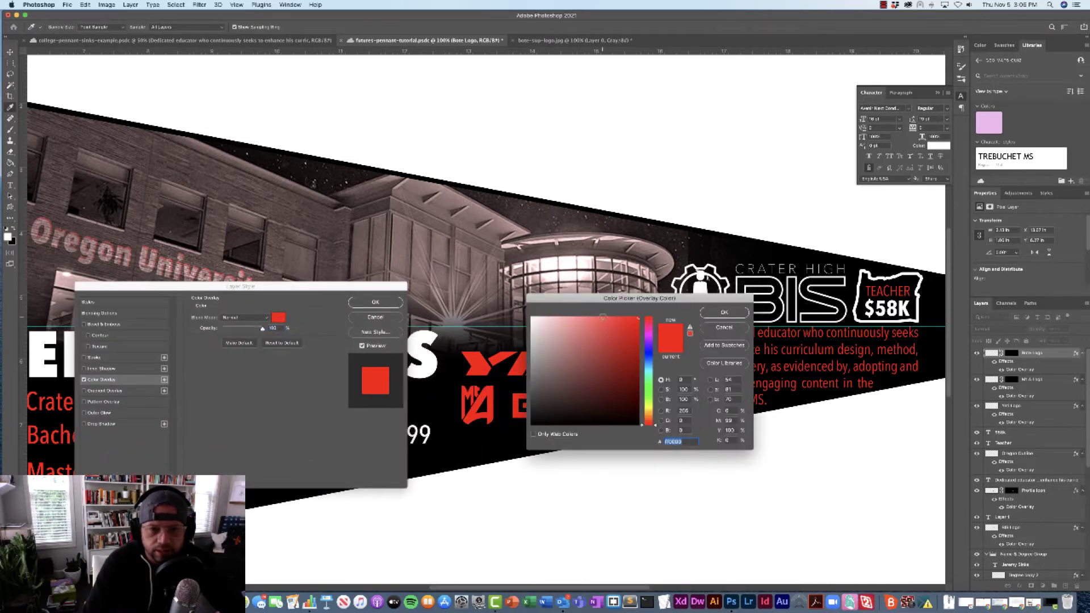
{"action": "type", "text": "ffffff"}
{"action": "left_click", "coordinate": [725, 312]}
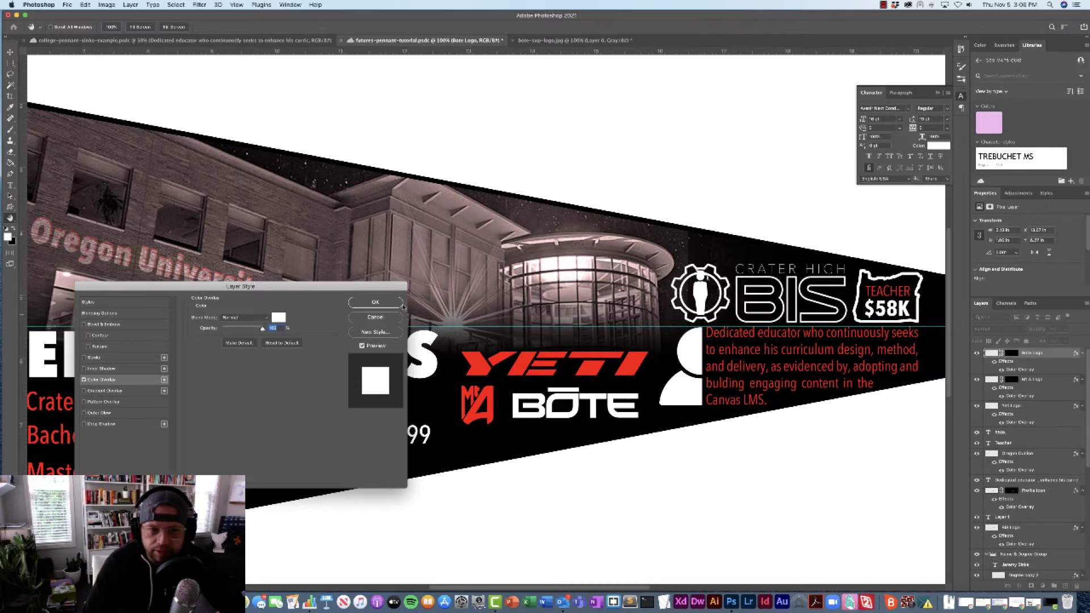
{"action": "key", "text": "Return"}
Change the Mt A logo's Color Overlay to white (ffffff)
{"action": "left_click", "coordinate": [1031, 379]}
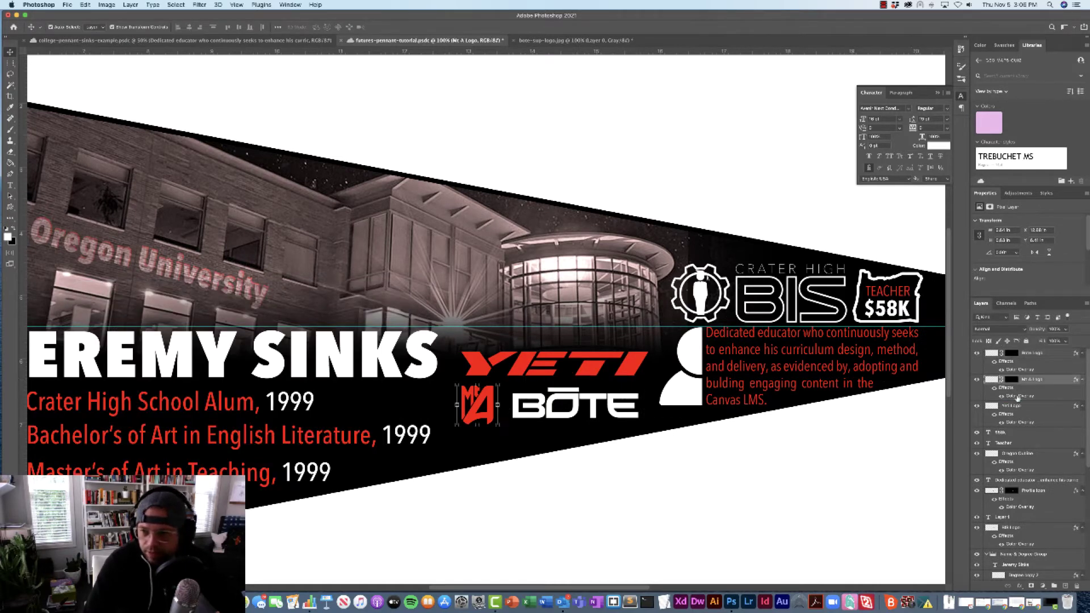
{"action": "double_click", "coordinate": [1022, 396]}
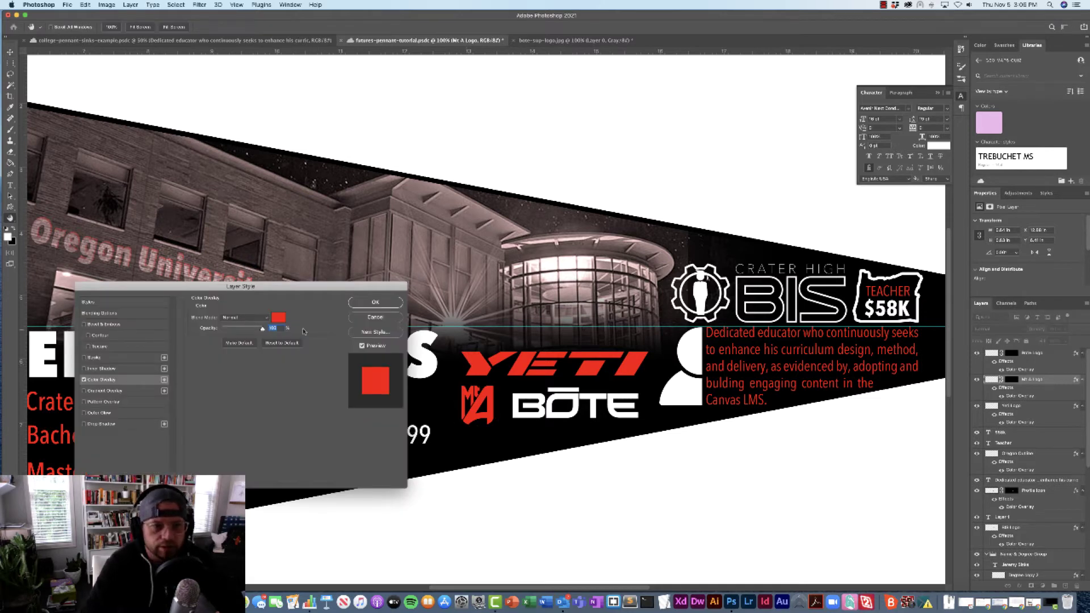
{"action": "left_click", "coordinate": [280, 316]}
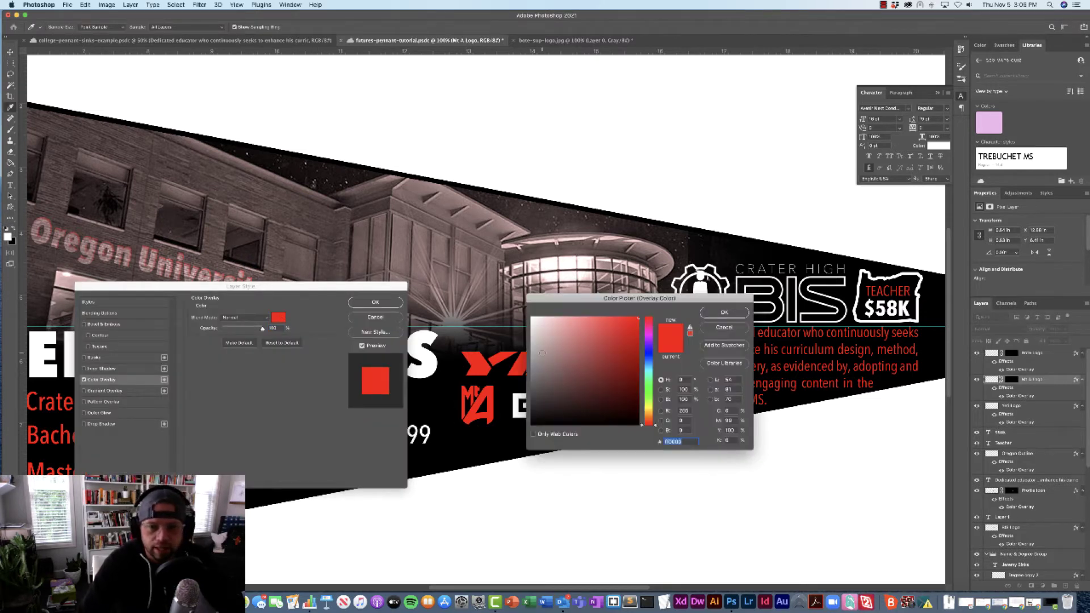
{"action": "type", "text": "ffffff"}
{"action": "left_click", "coordinate": [725, 312]}
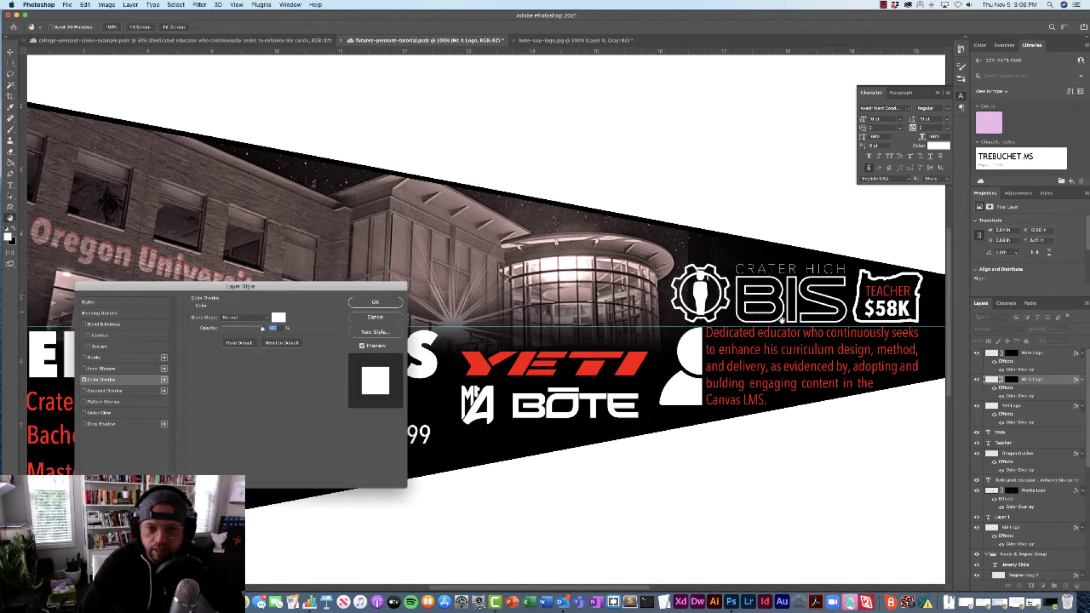
{"action": "left_click", "coordinate": [375, 302]}
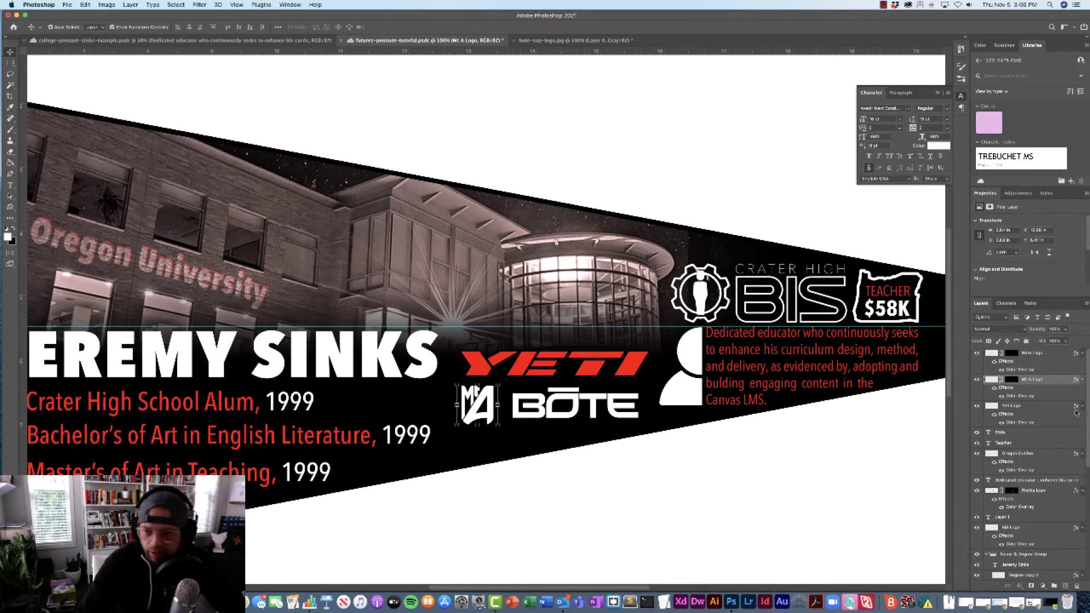
Change the YETI logo's Color Overlay to white (ffffff)
{"action": "left_click", "coordinate": [1026, 407]}
{"action": "double_click", "coordinate": [1025, 423]}
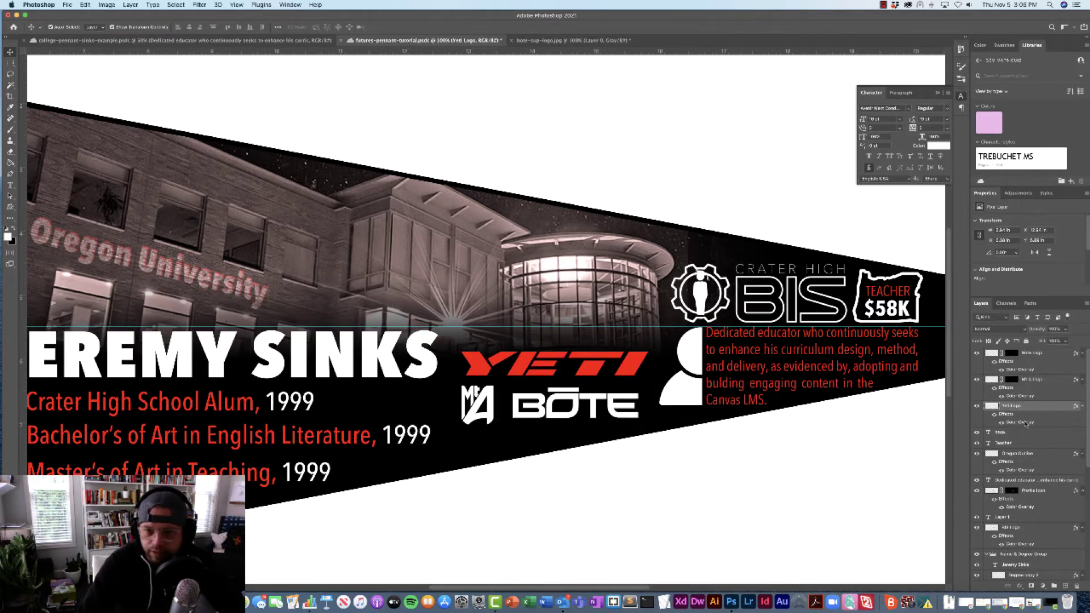
{"action": "left_click", "coordinate": [278, 317]}
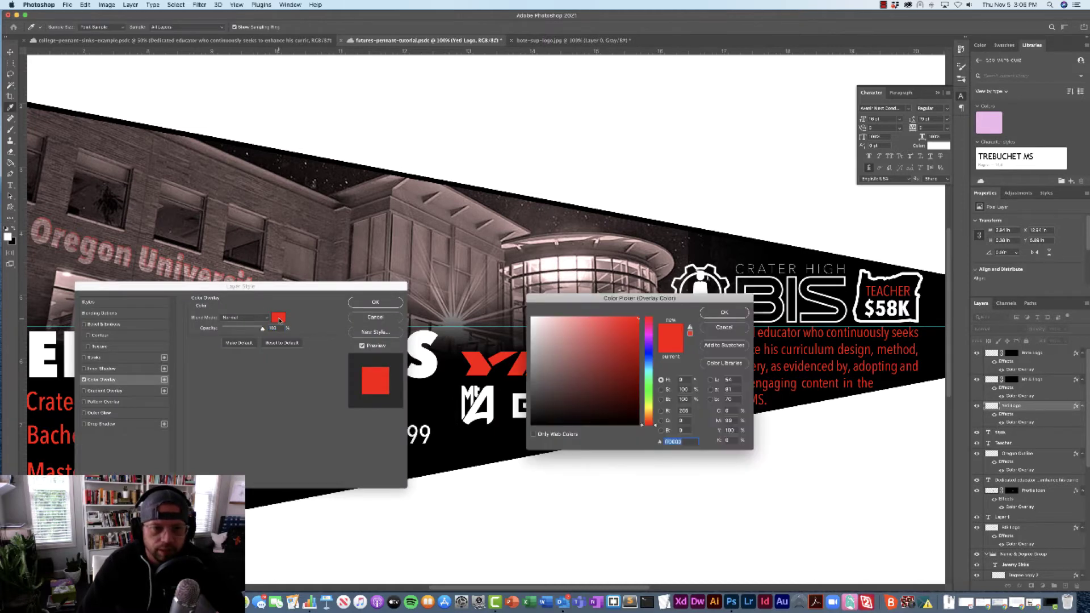
{"action": "type", "text": "ffffff"}
{"action": "left_click", "coordinate": [720, 312]}
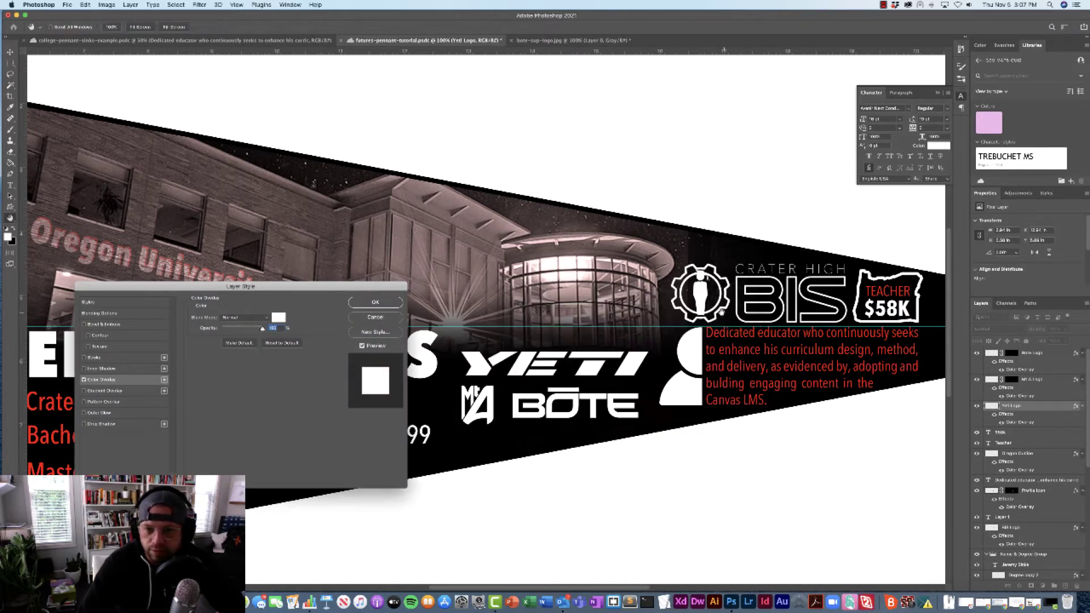
{"action": "left_click", "coordinate": [376, 302]}
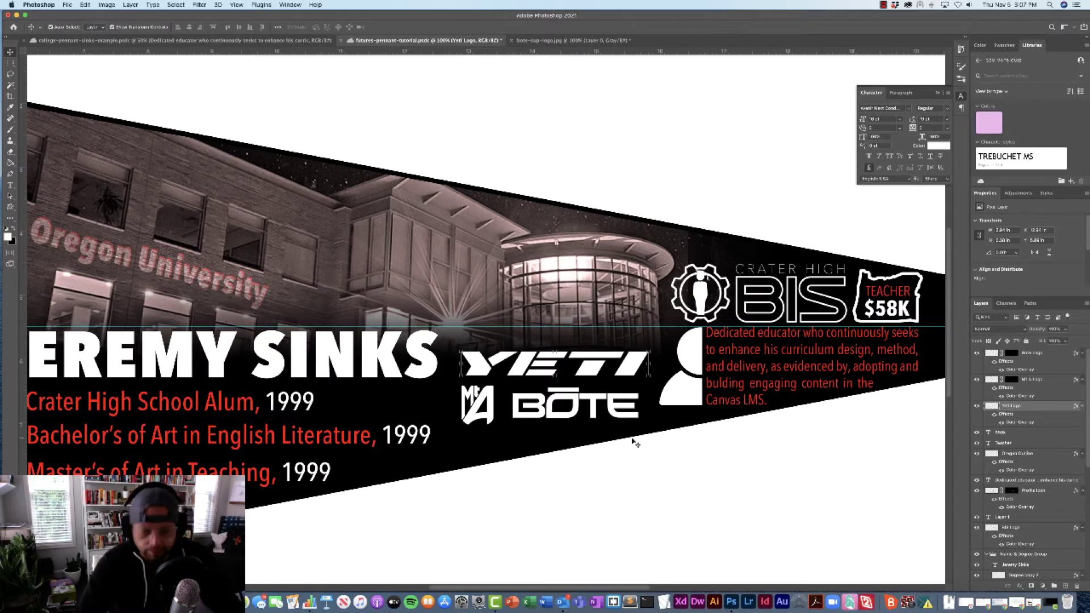
Deselect the layers, view the whole pennant and save it
{"action": "key", "text": "super+minus"}
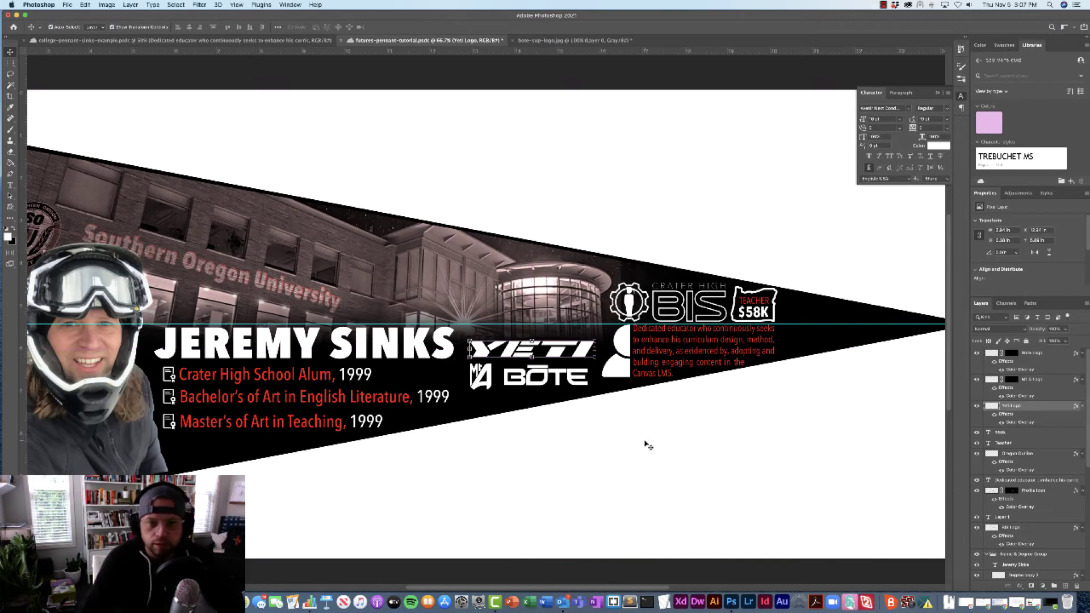
{"action": "left_click", "coordinate": [645, 443]}
{"action": "key", "text": "super+minus"}
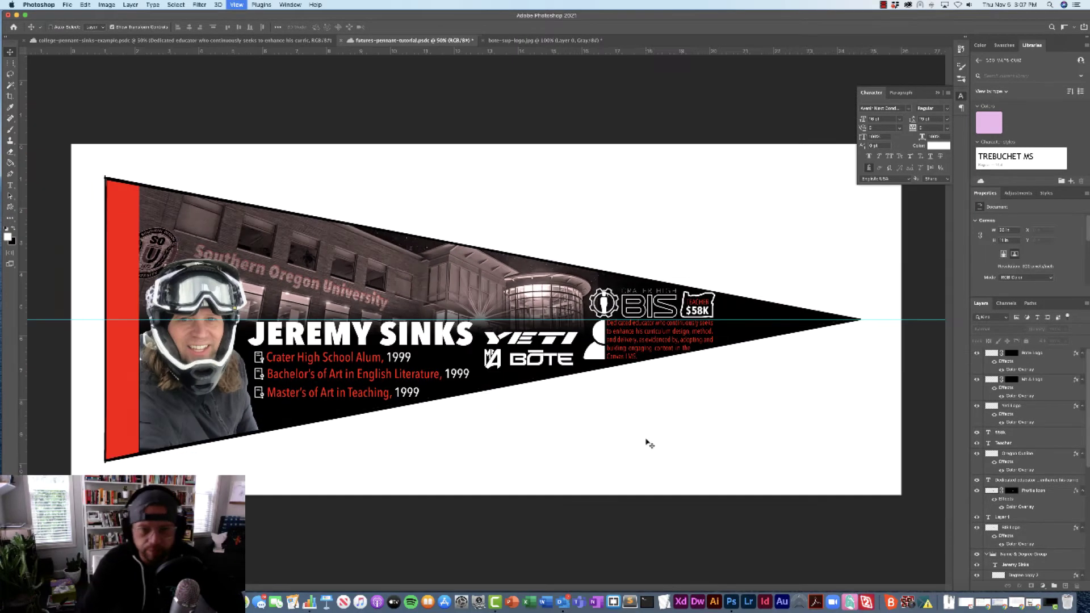
{"action": "key", "text": "super+s"}
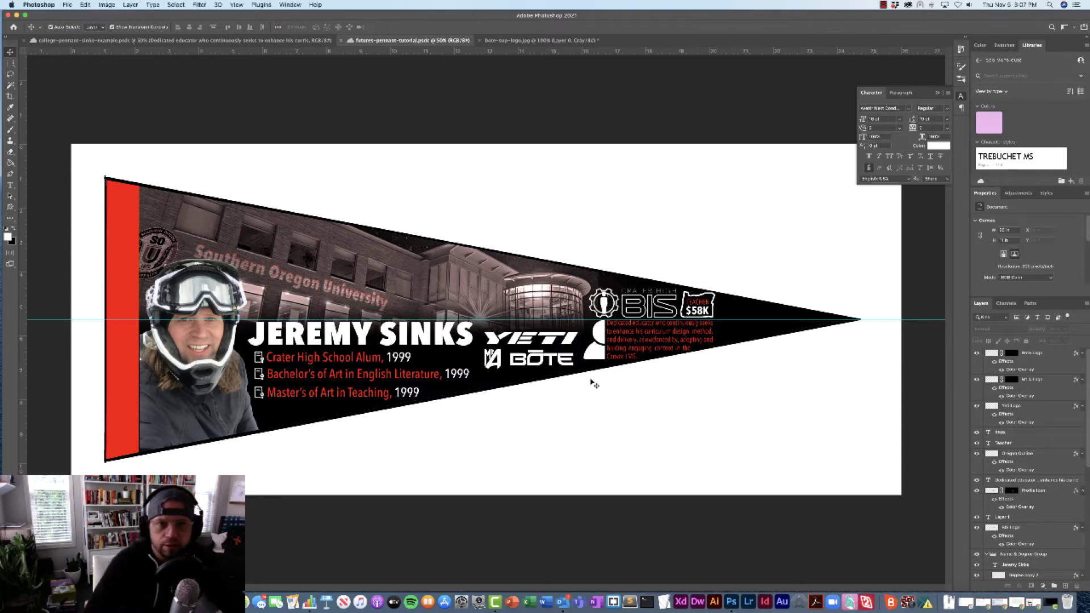
Close bote-sup-logo.jpg without saving its changes
{"action": "left_click", "coordinate": [511, 40]}
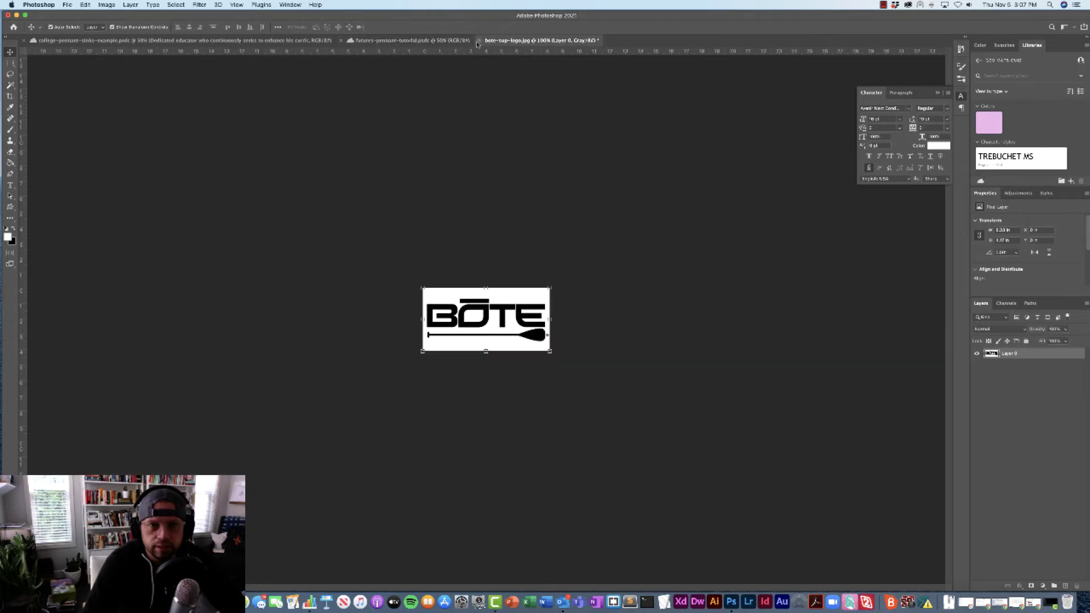
{"action": "left_click", "coordinate": [479, 40]}
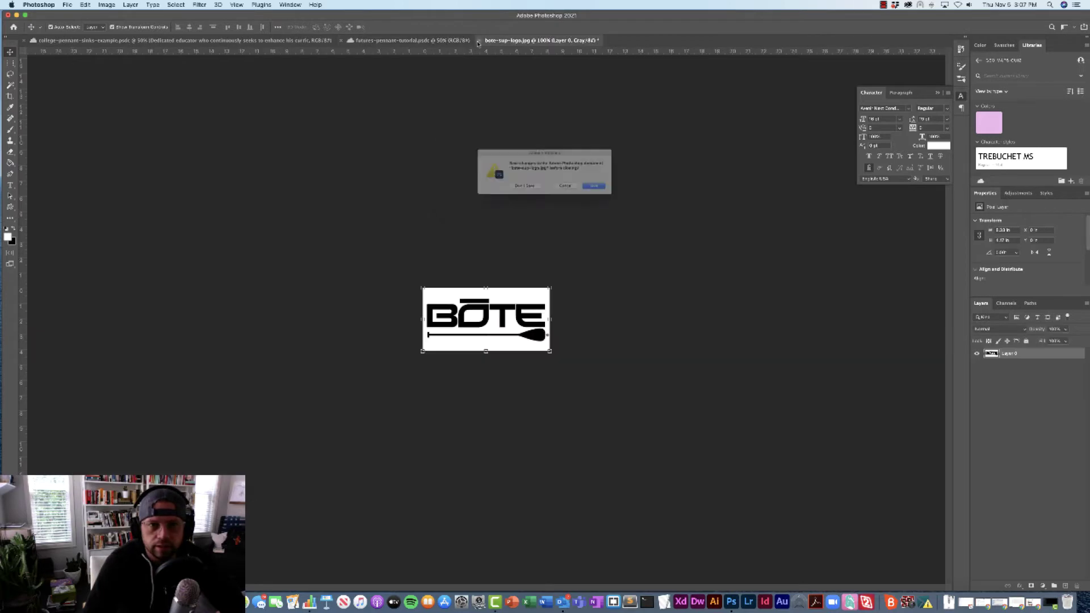
{"action": "left_click", "coordinate": [527, 193]}
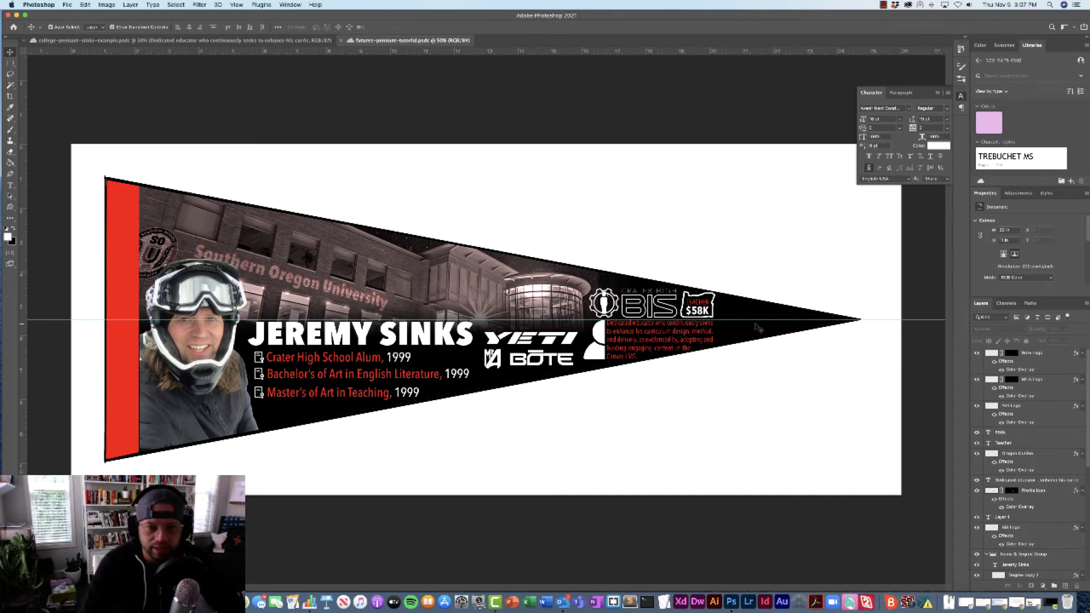
Open Yeti-Cycles.jpg, unlock its Background as Layer 0, and drag it toward the pennant document
{"action": "left_click", "coordinate": [86, 6]}
{"action": "left_click", "coordinate": [430, 182]}
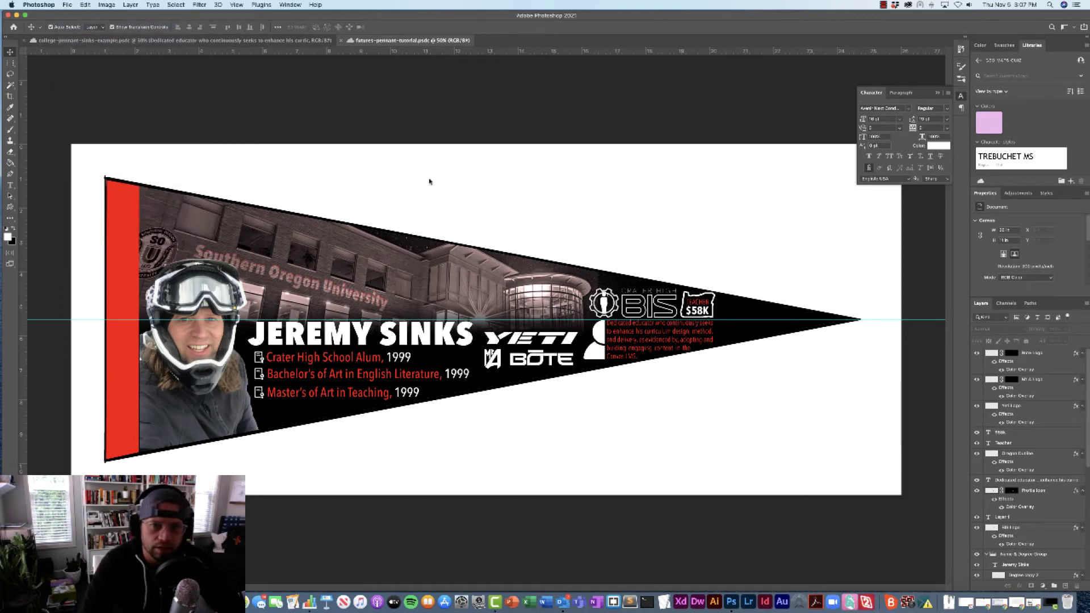
{"action": "key", "text": "super+o"}
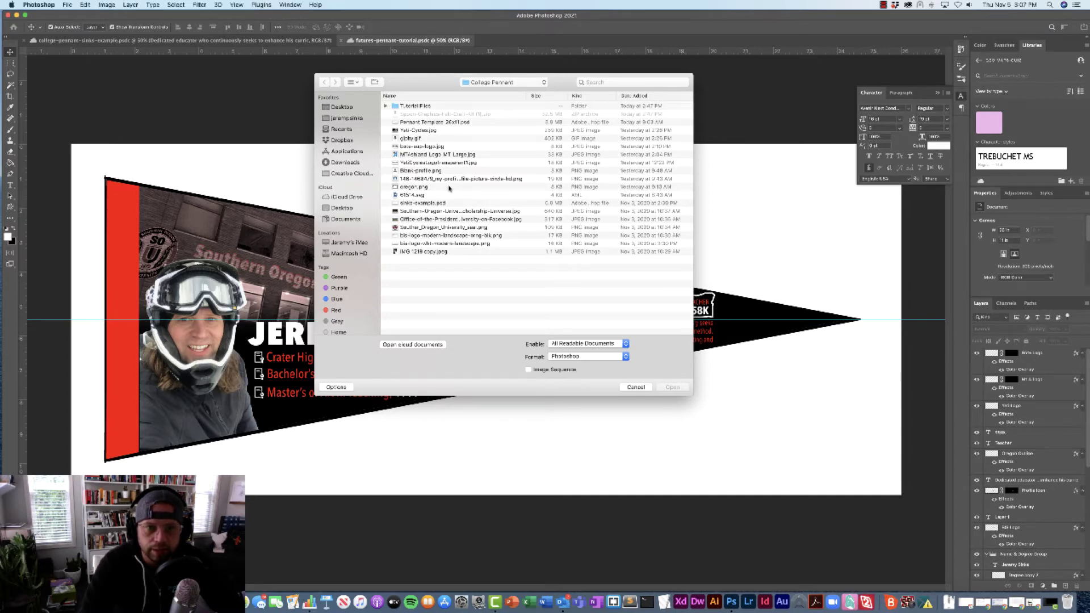
{"action": "left_click", "coordinate": [404, 131]}
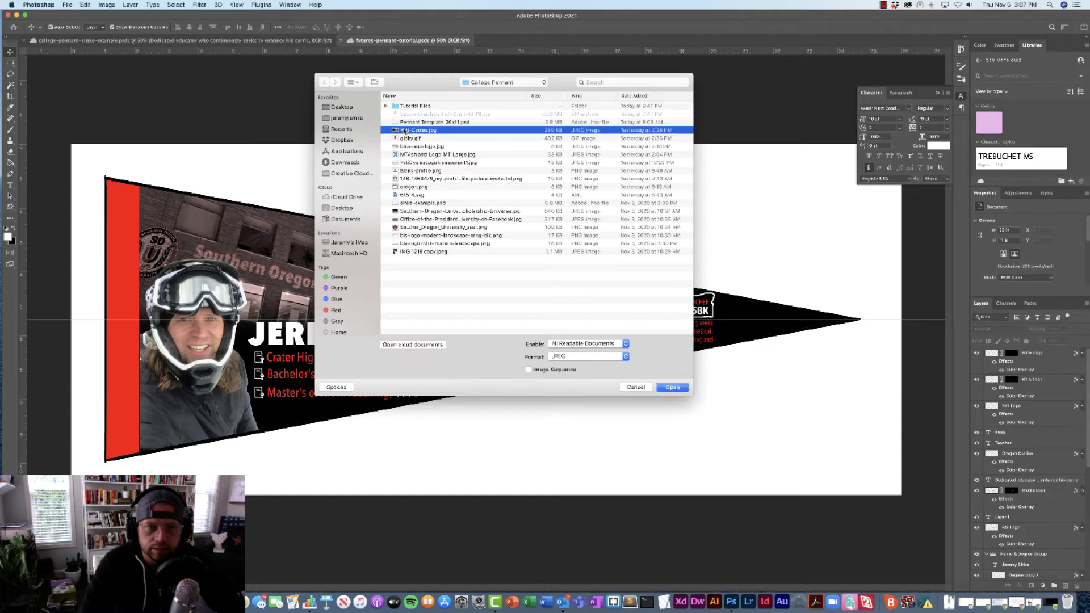
{"action": "left_click", "coordinate": [673, 387]}
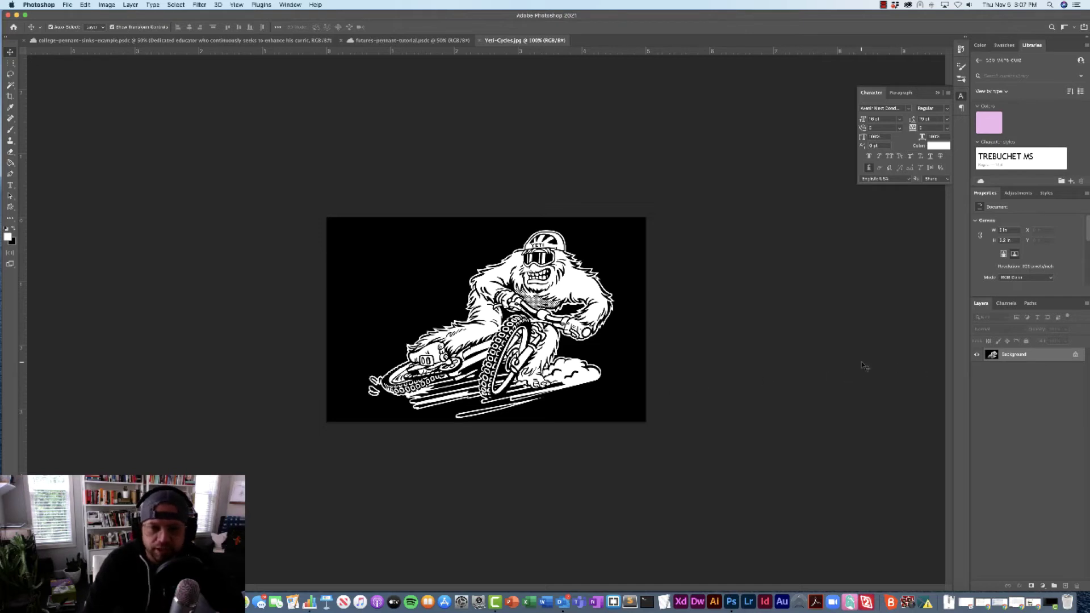
{"action": "left_click", "coordinate": [1076, 355]}
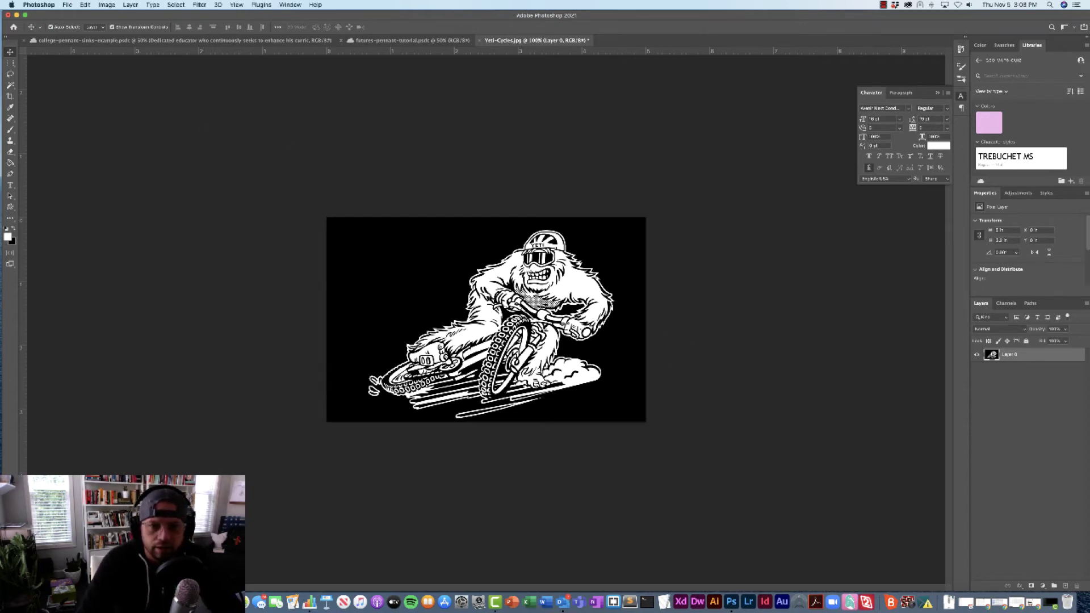
{"action": "left_click_drag", "start_coordinate": [511, 341], "coordinate": [385, 43]}
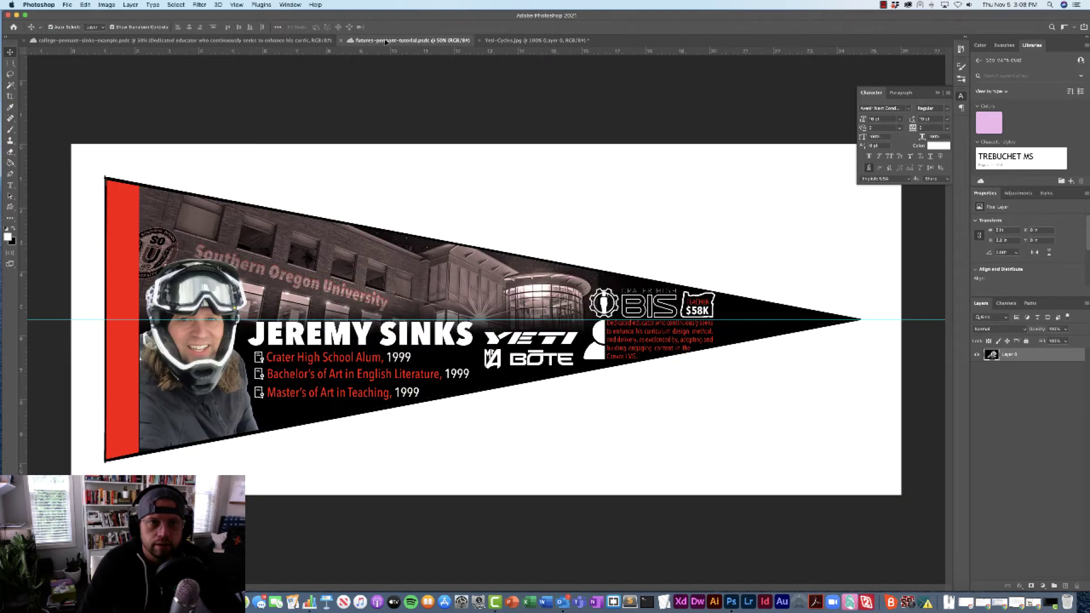
Drop the yeti image above the pennant tip, rename its layer 'Yeti Cycles Logo', and view at 100%
{"action": "left_click_drag", "start_coordinate": [571, 229], "coordinate": [698, 226]}
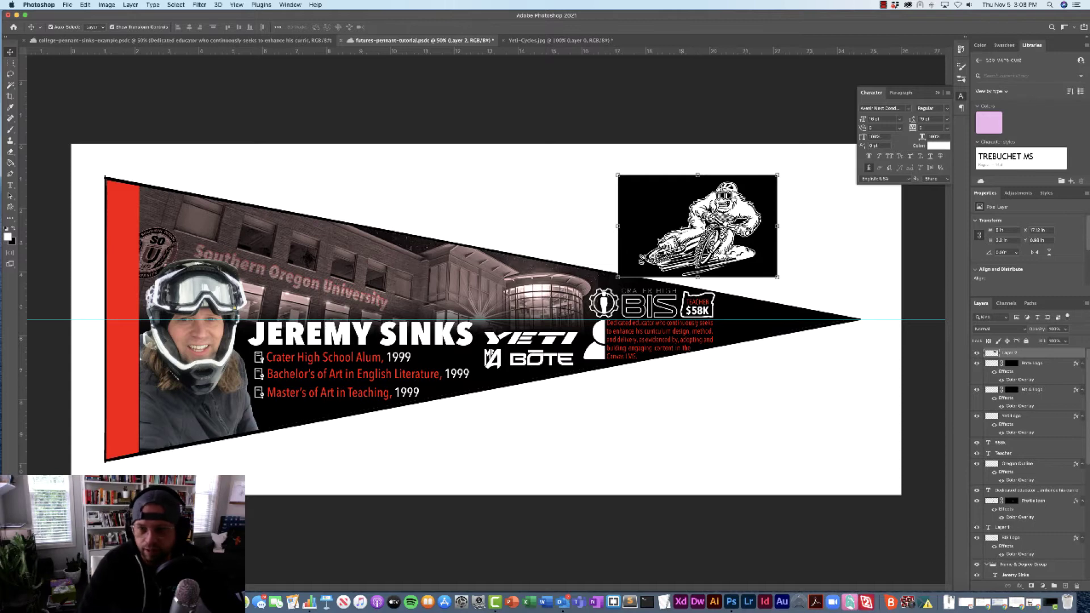
{"action": "double_click", "coordinate": [1009, 353]}
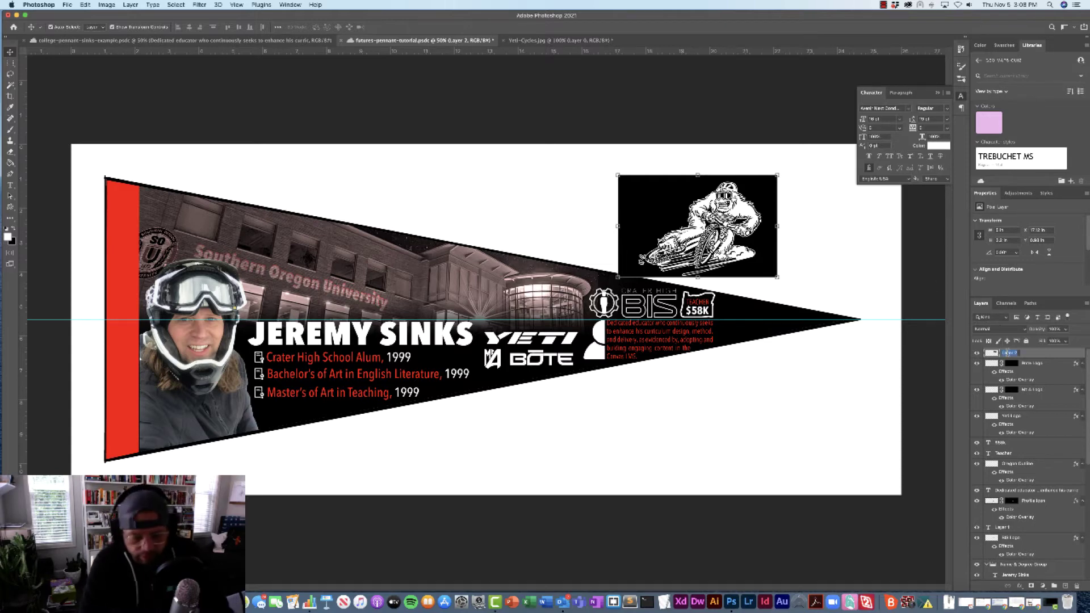
{"action": "type", "text": "Yeti"}
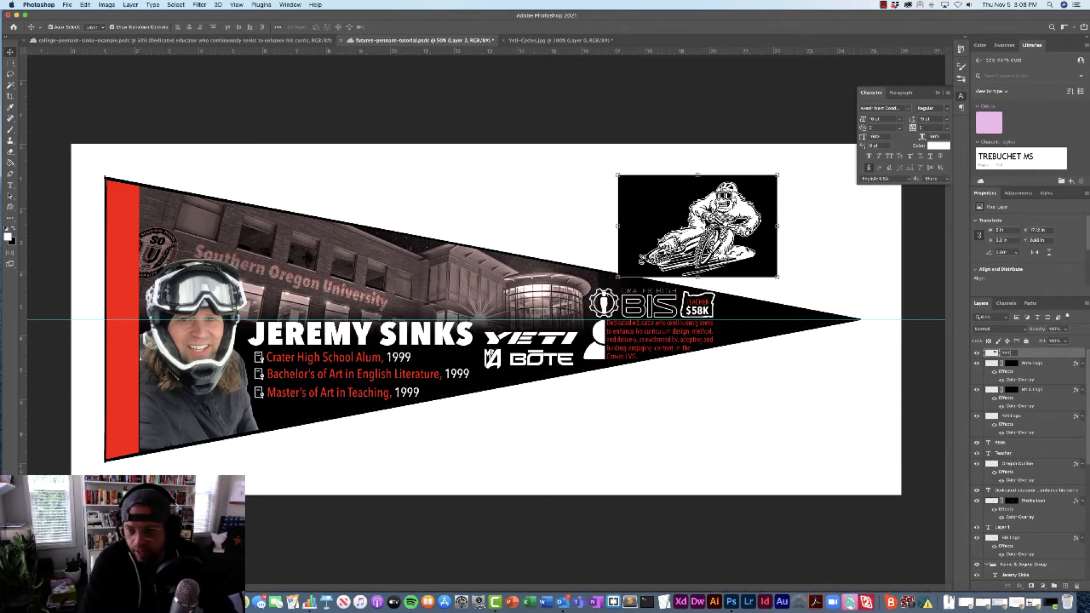
{"action": "type", "text": " Cycles"}
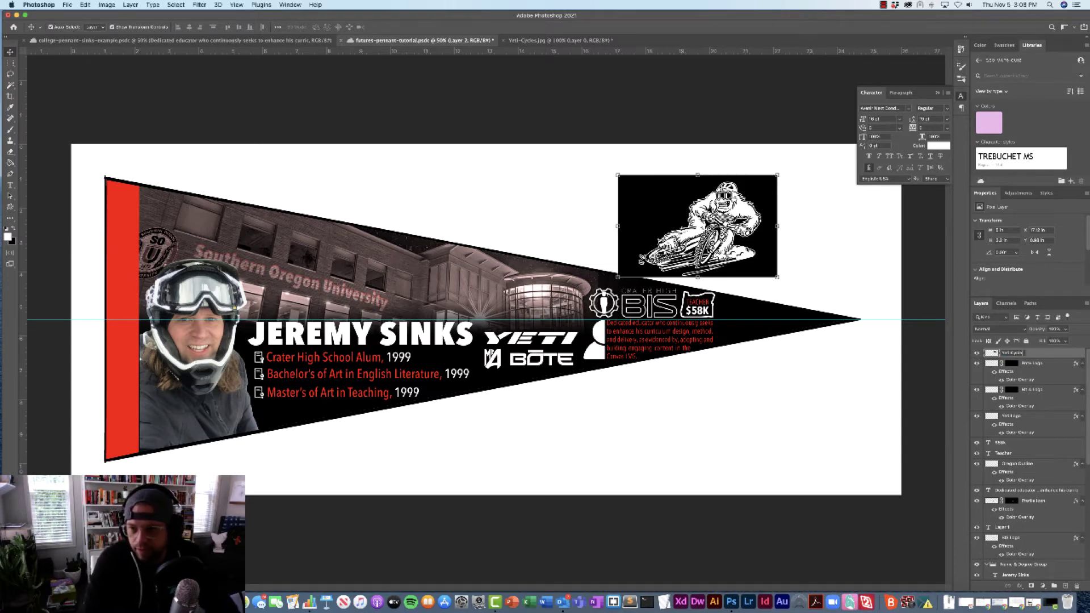
{"action": "type", "text": " Logo"}
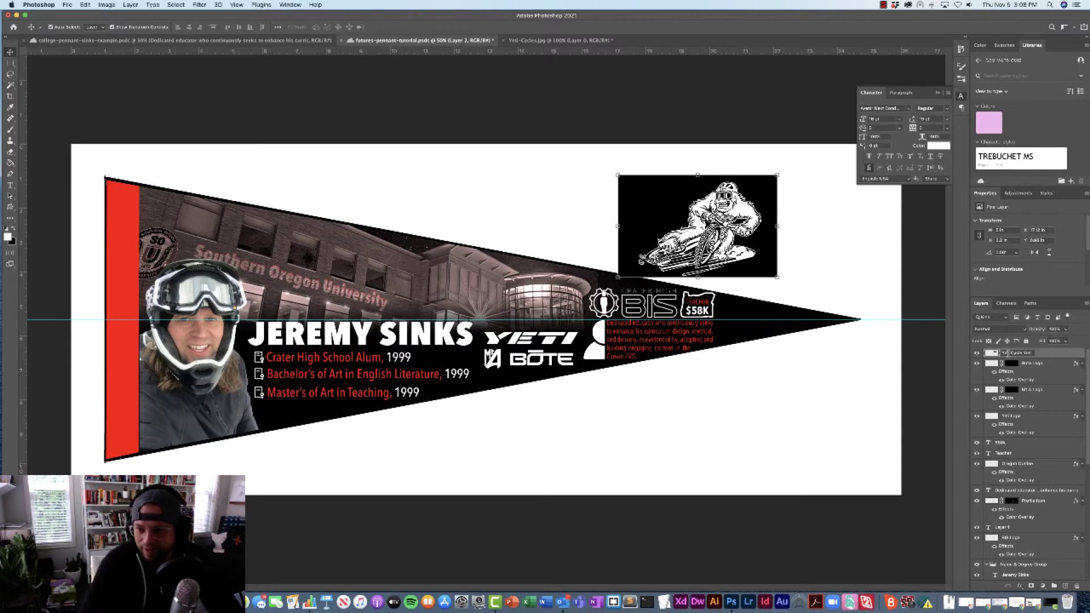
{"action": "key", "text": "Return"}
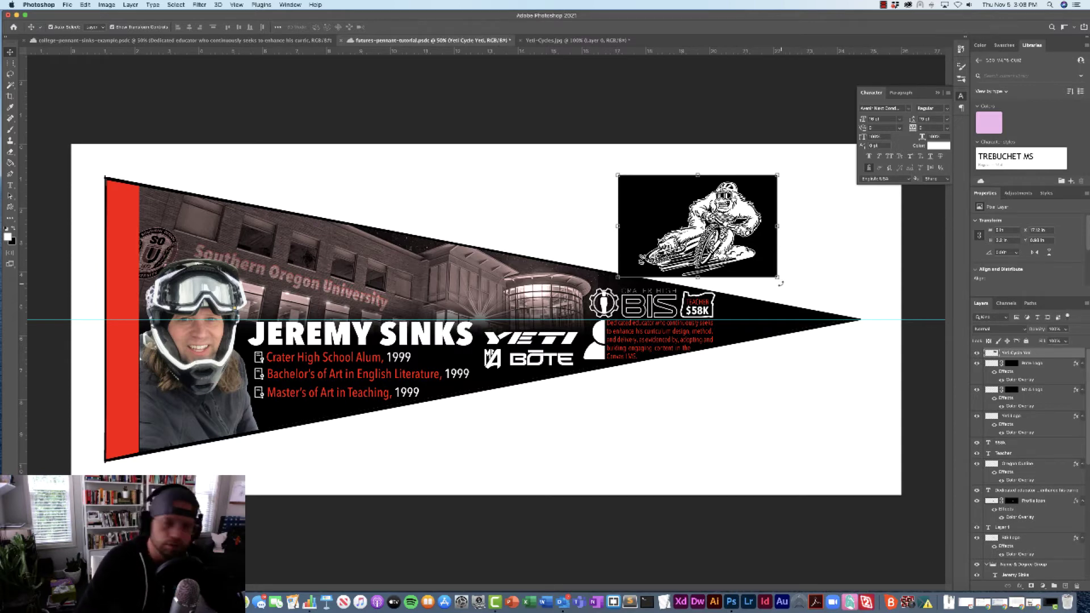
{"action": "key", "text": "super+equal"}
{"action": "key", "text": "super+equal"}
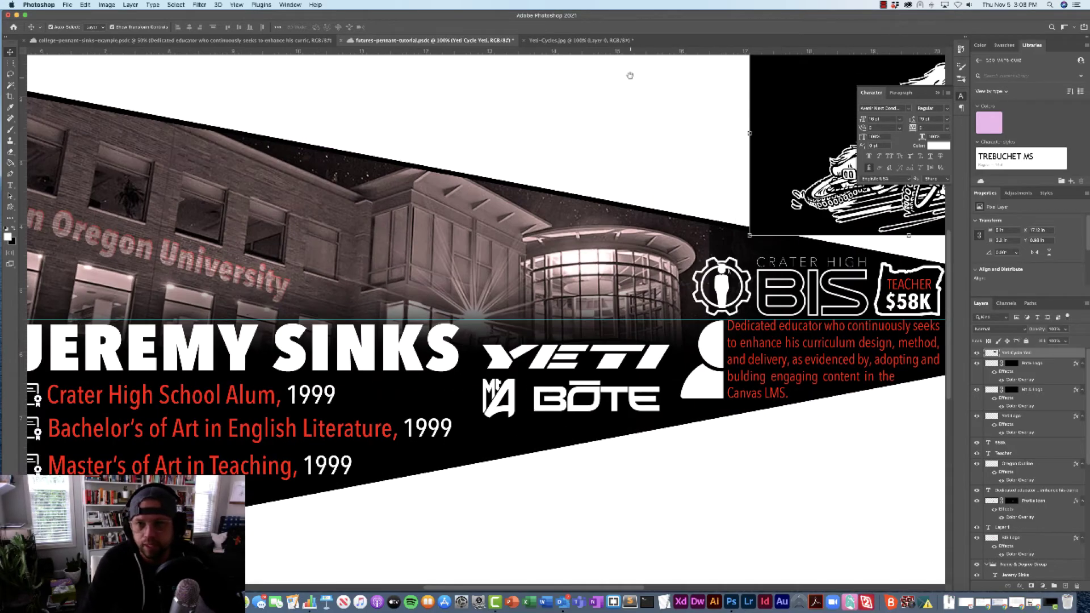
{"action": "left_click_drag", "start_coordinate": [630, 75], "coordinate": [241, 161]}
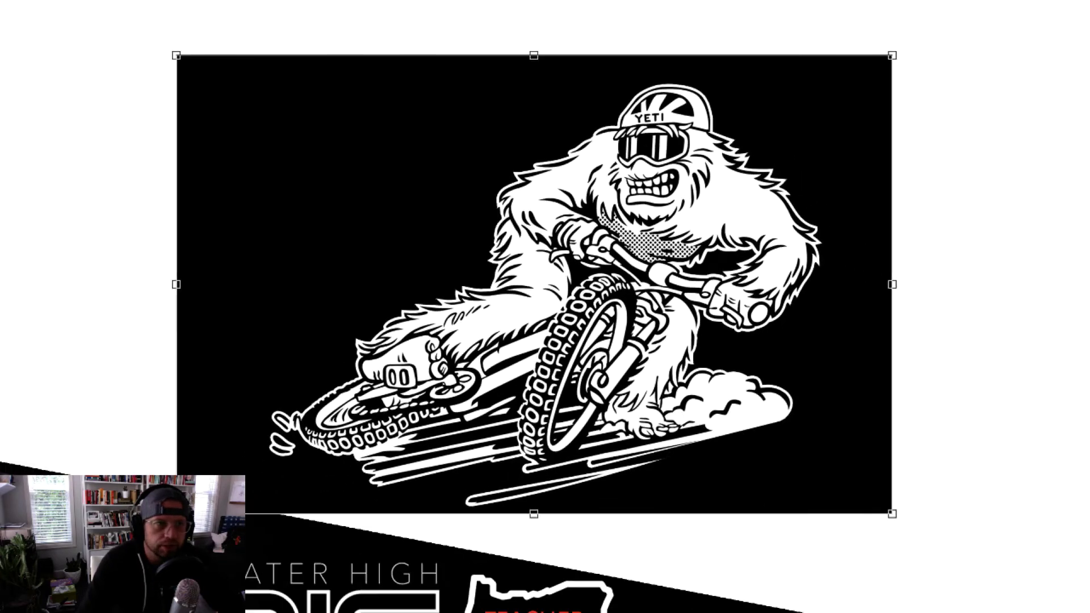
Rotate the yeti layer 90° with Free Transform and drag it down over the pennant tip
{"action": "left_click", "coordinate": [107, 5]}
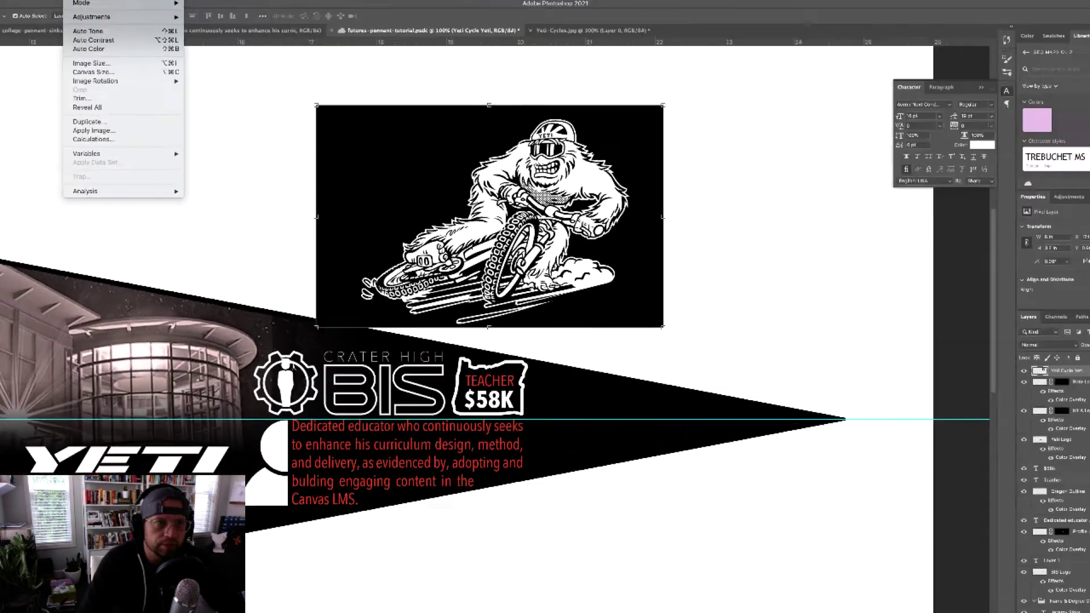
{"action": "mouse_move", "coordinate": [109, 16]}
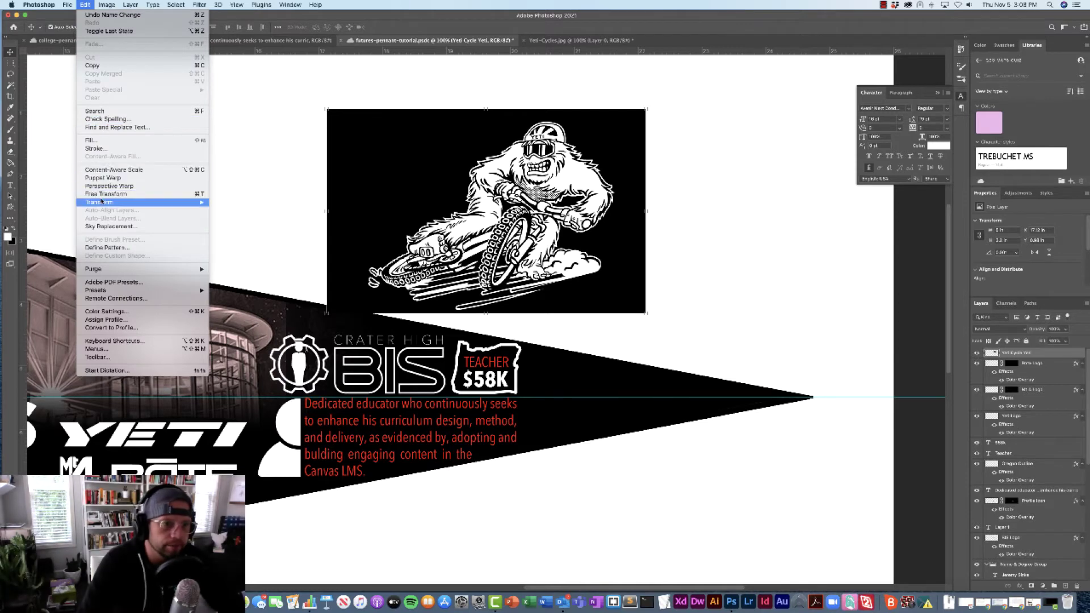
{"action": "mouse_move", "coordinate": [102, 201]}
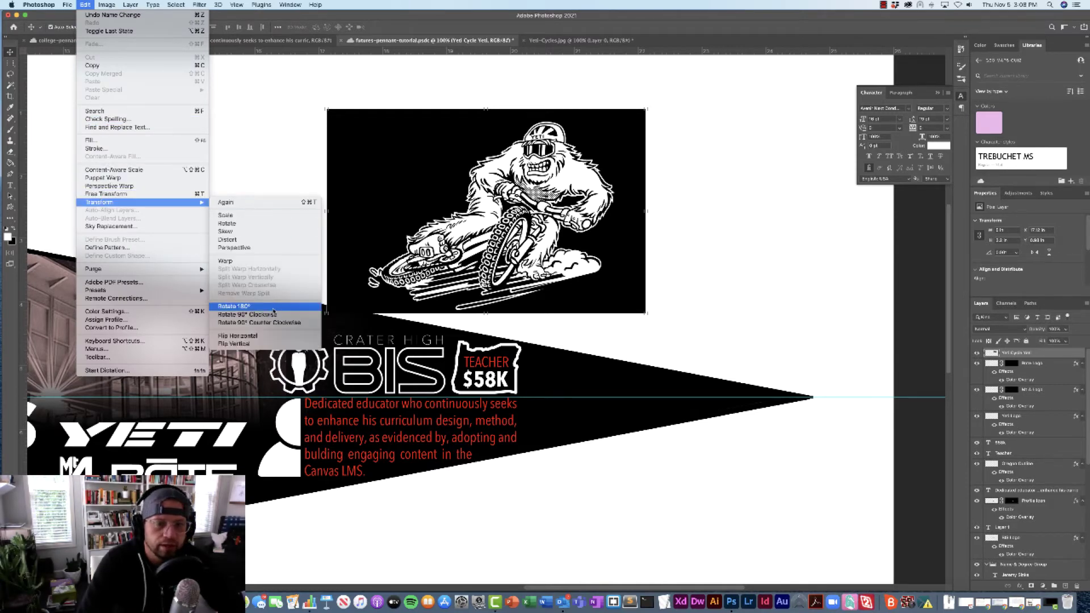
{"action": "left_click", "coordinate": [683, 237]}
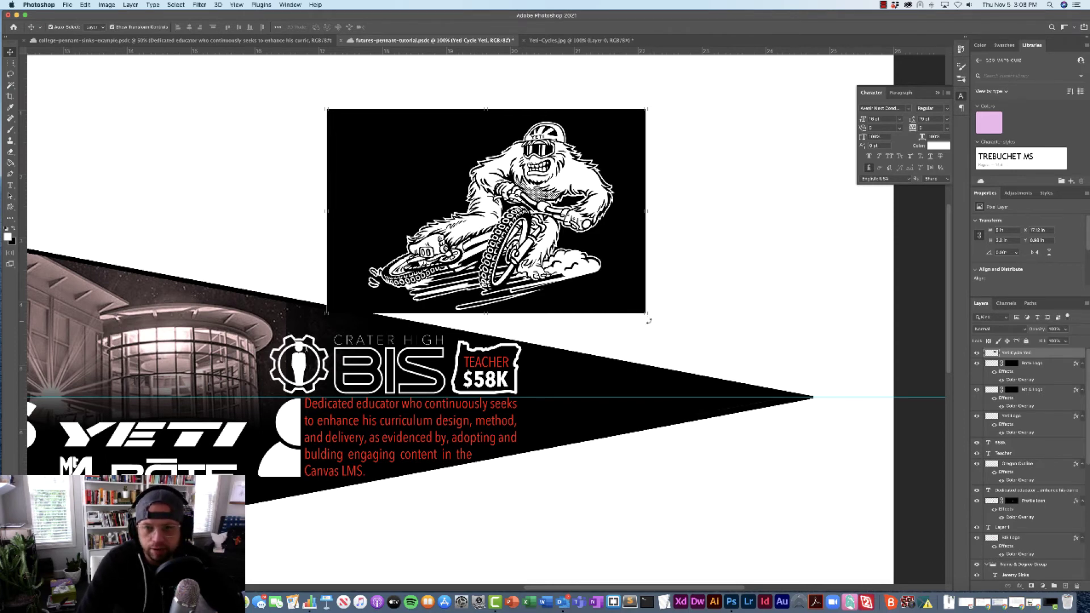
{"action": "left_click_drag", "start_coordinate": [649, 321], "coordinate": [541, 128]}
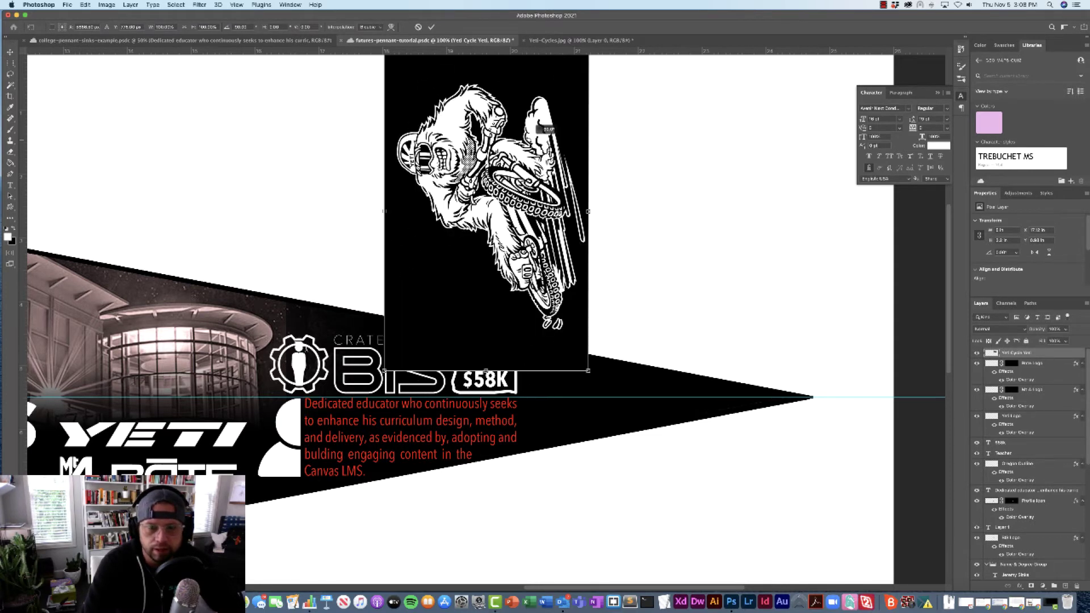
{"action": "left_click_drag", "start_coordinate": [541, 129], "coordinate": [541, 128]}
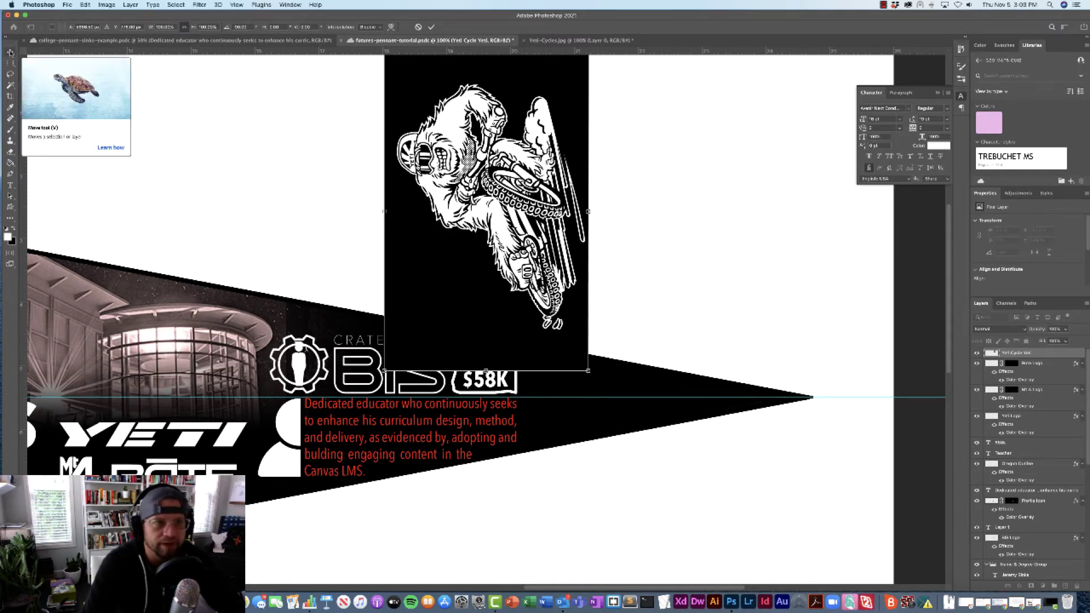
{"action": "left_click", "coordinate": [10, 52]}
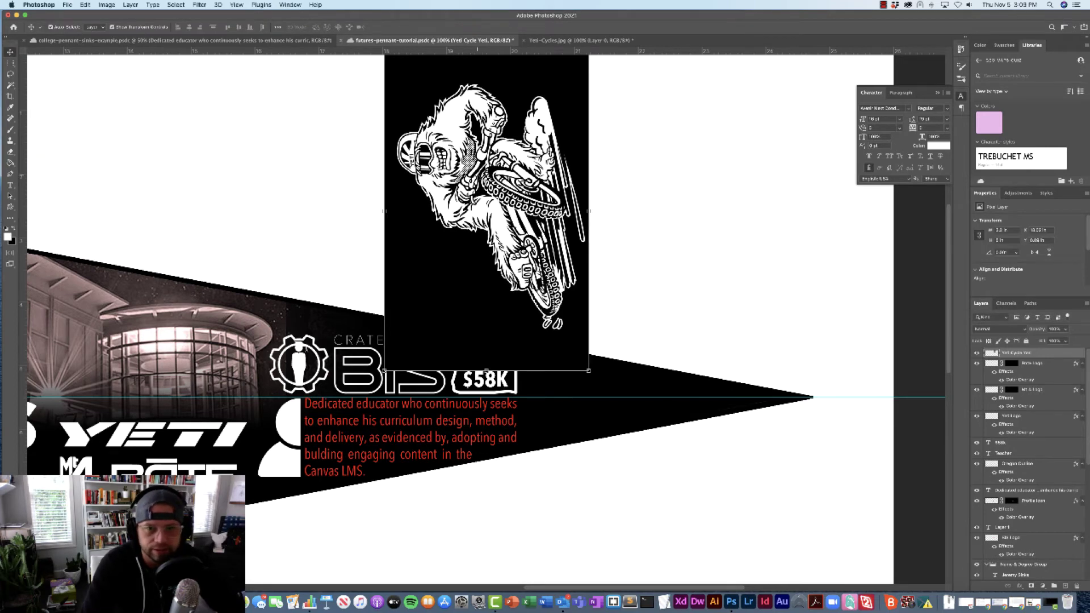
{"action": "left_click_drag", "start_coordinate": [477, 176], "coordinate": [676, 297]}
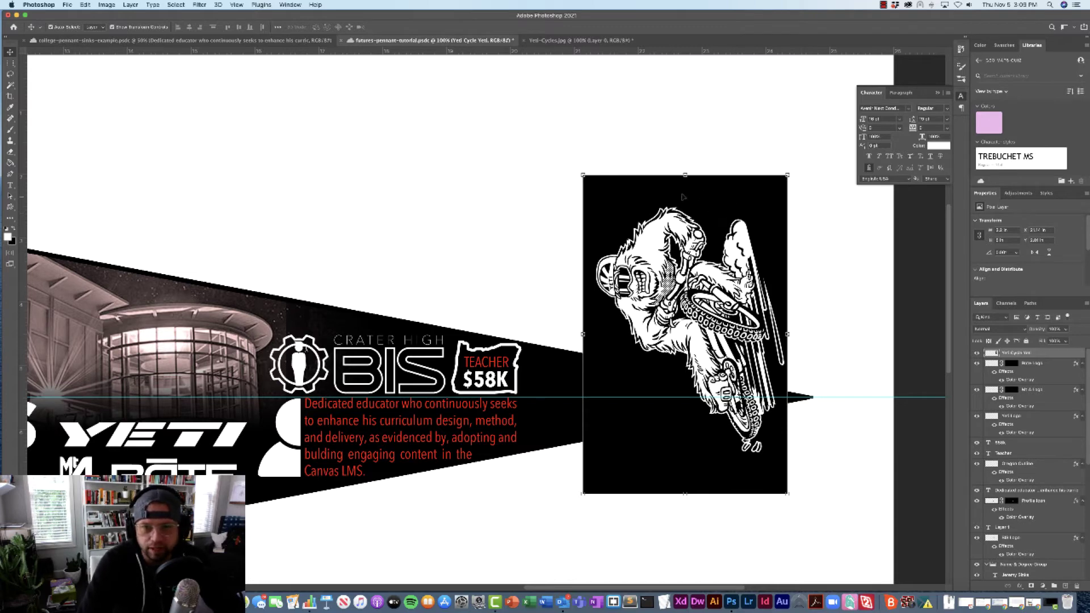
Align the yeti over the tip and Magic Wand-select its black background, undoing a trial layer mask
{"action": "mouse_move", "coordinate": [686, 197]}
{"action": "left_mouse_down"}
{"action": "mouse_move", "coordinate": [661, 195]}
{"action": "mouse_move", "coordinate": [698, 206]}
{"action": "left_mouse_up"}
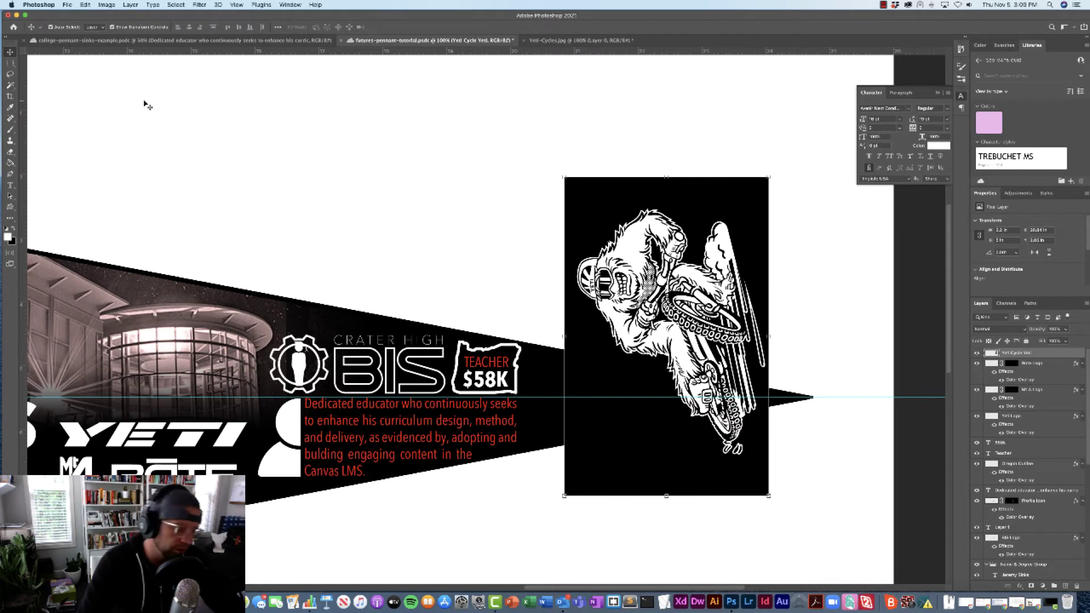
{"action": "key", "text": "w"}
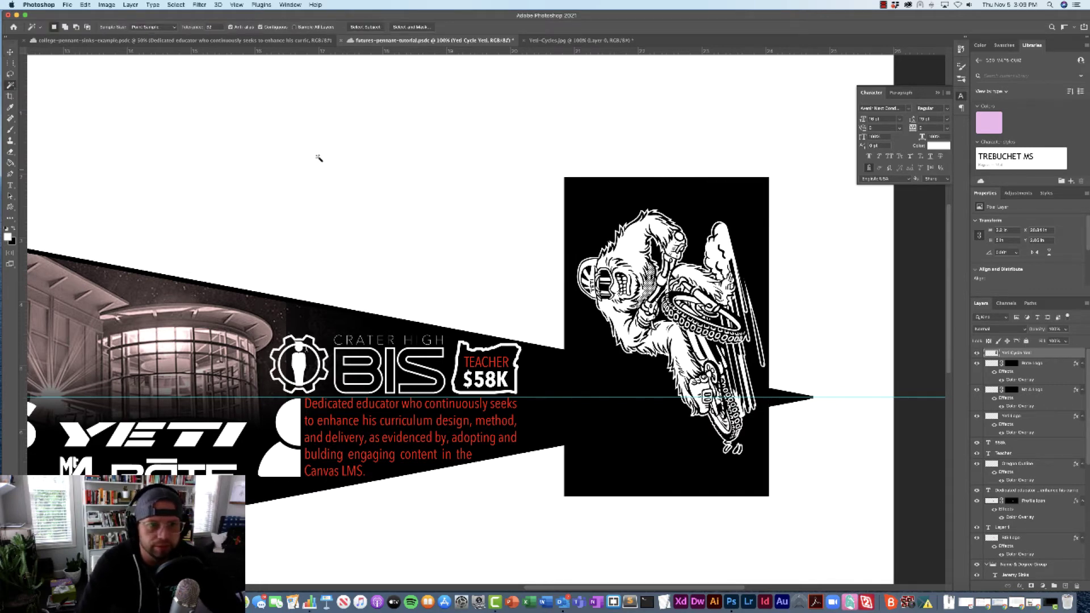
{"action": "left_click", "coordinate": [601, 202]}
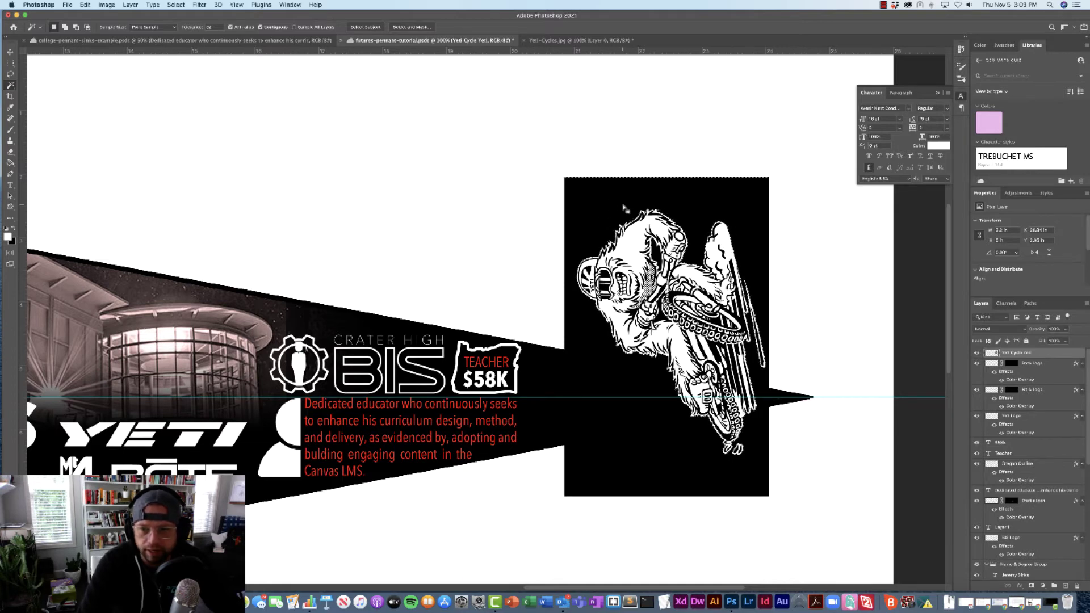
{"action": "left_click", "coordinate": [1031, 586]}
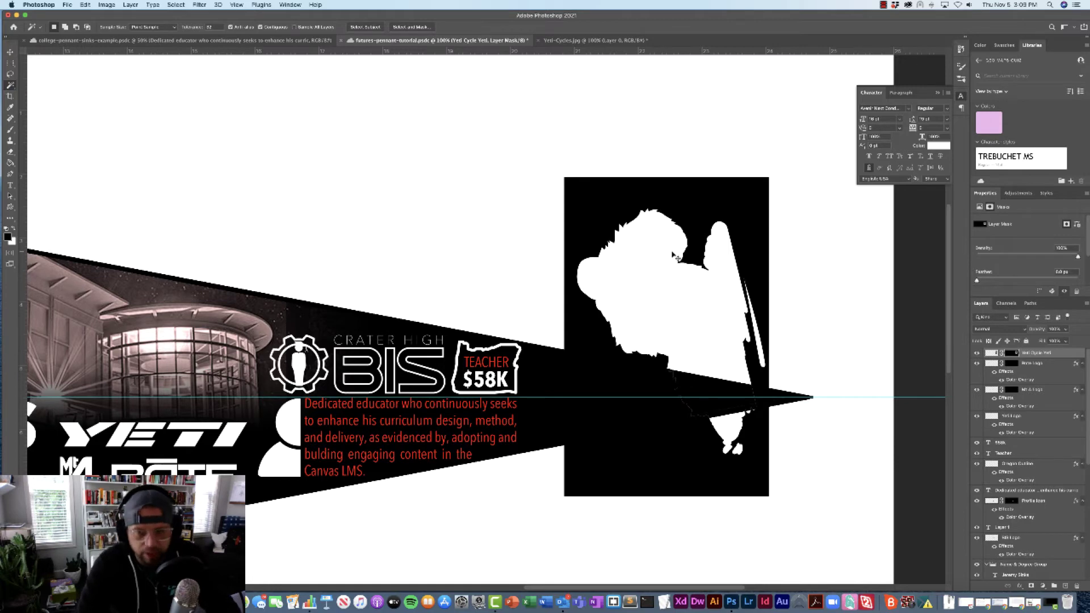
{"action": "key", "text": "super+z"}
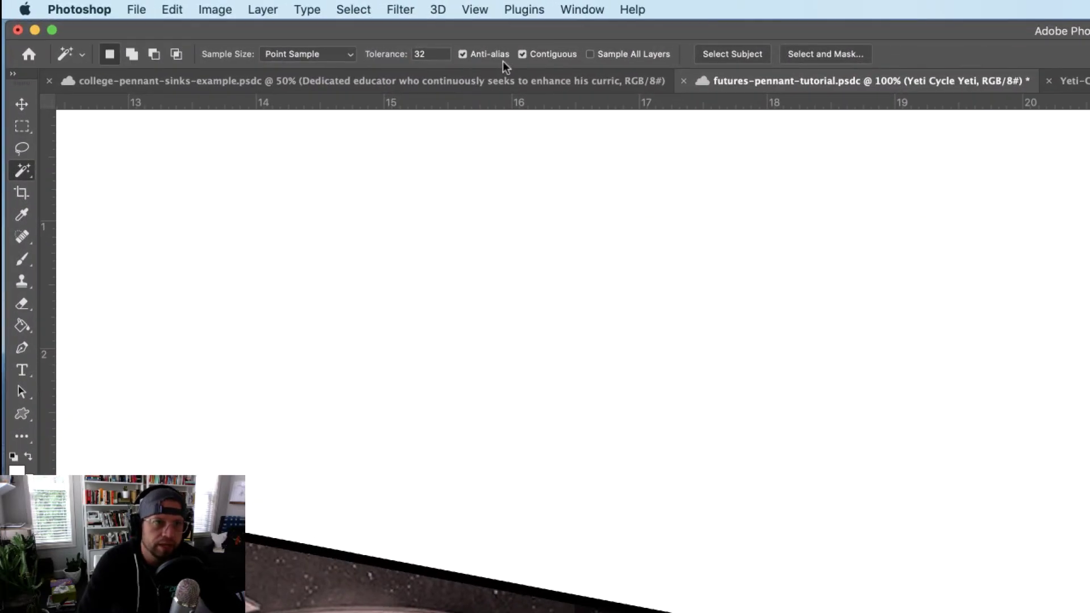
Invert the selection onto the yeti artwork and add a layer mask hiding the black background
{"action": "left_click", "coordinate": [353, 9]}
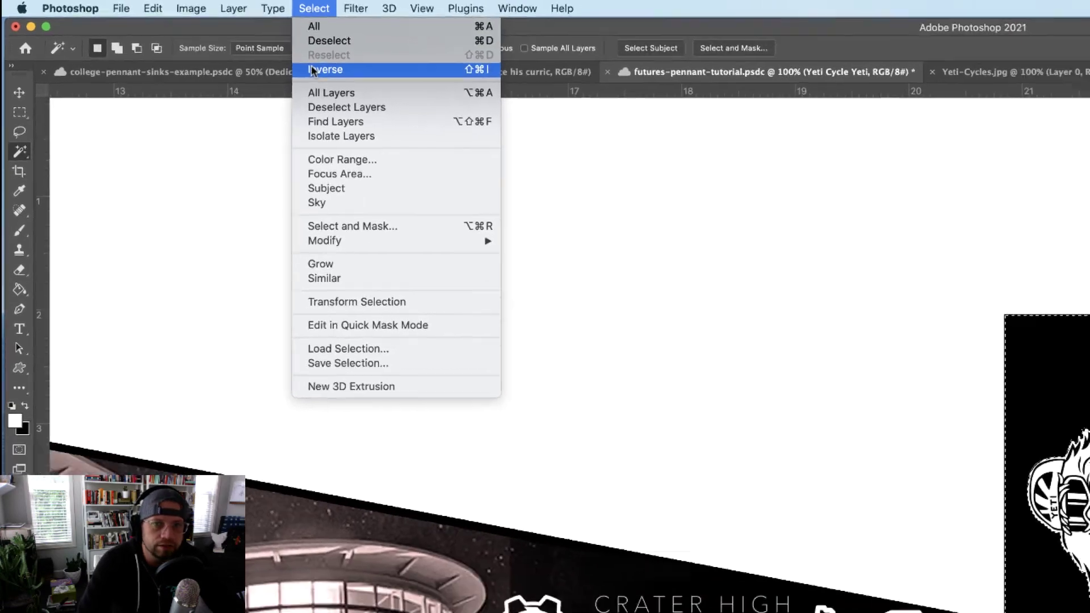
{"action": "left_click", "coordinate": [352, 79]}
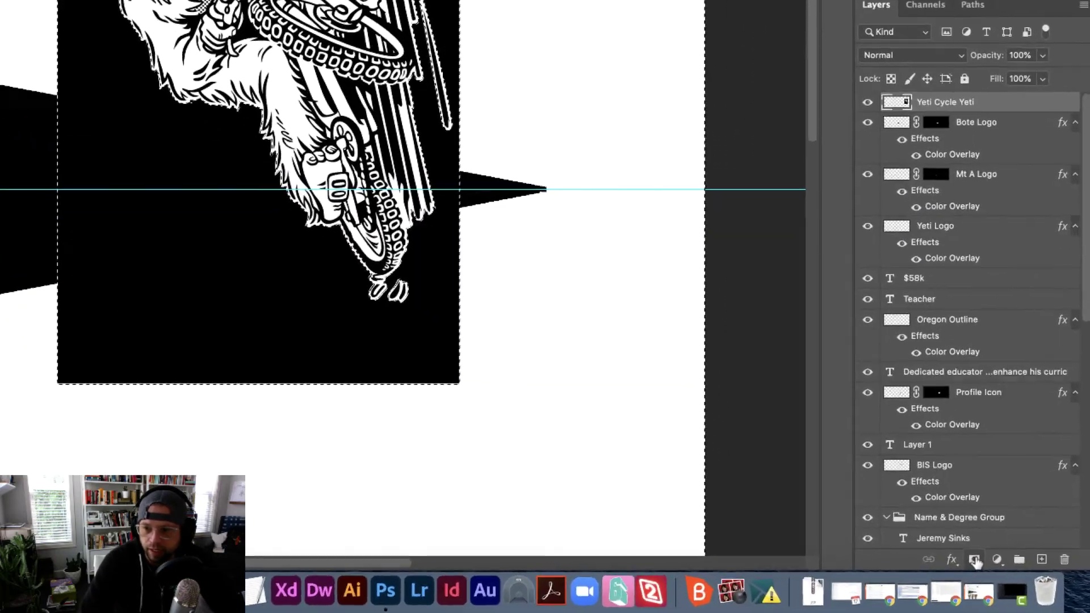
{"action": "left_click", "coordinate": [975, 560]}
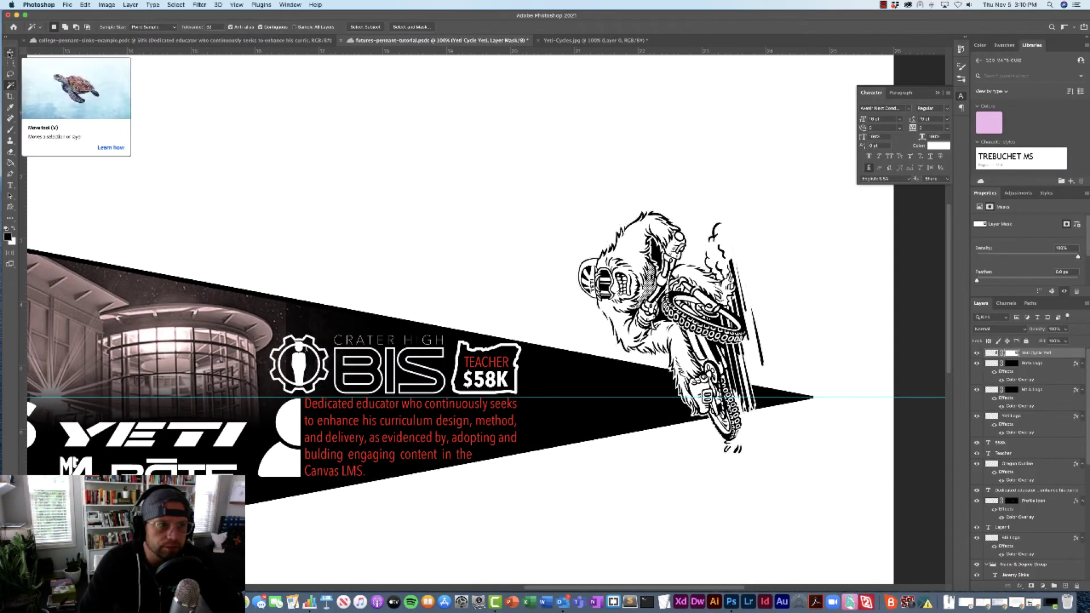
Resize the masked yeti, rotate it back upright to 0°, and move it above the pennant
{"action": "left_click", "coordinate": [10, 53]}
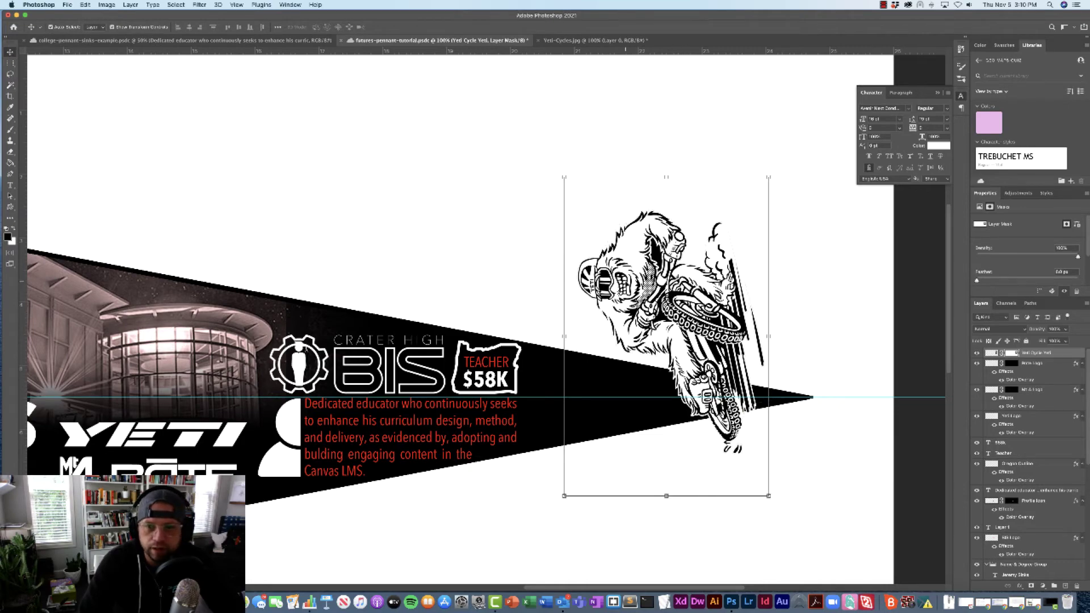
{"action": "left_click_drag", "start_coordinate": [625, 282], "coordinate": [572, 150]}
{"action": "left_click_drag", "start_coordinate": [721, 369], "coordinate": [687, 343]}
{"action": "left_click_drag", "start_coordinate": [514, 305], "coordinate": [514, 250]}
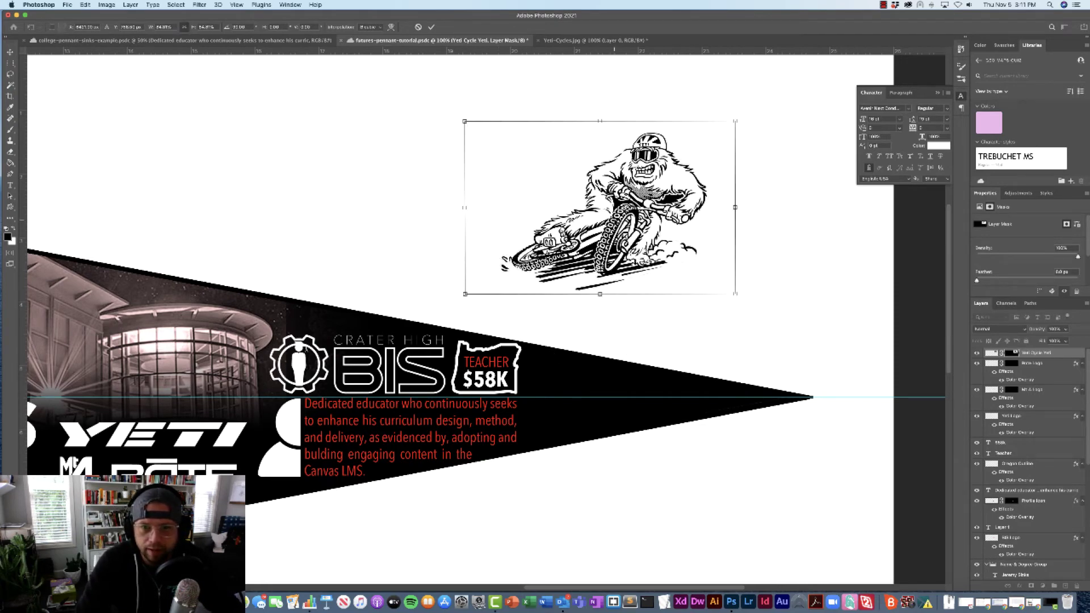
{"action": "left_click_drag", "start_coordinate": [604, 202], "coordinate": [608, 171]}
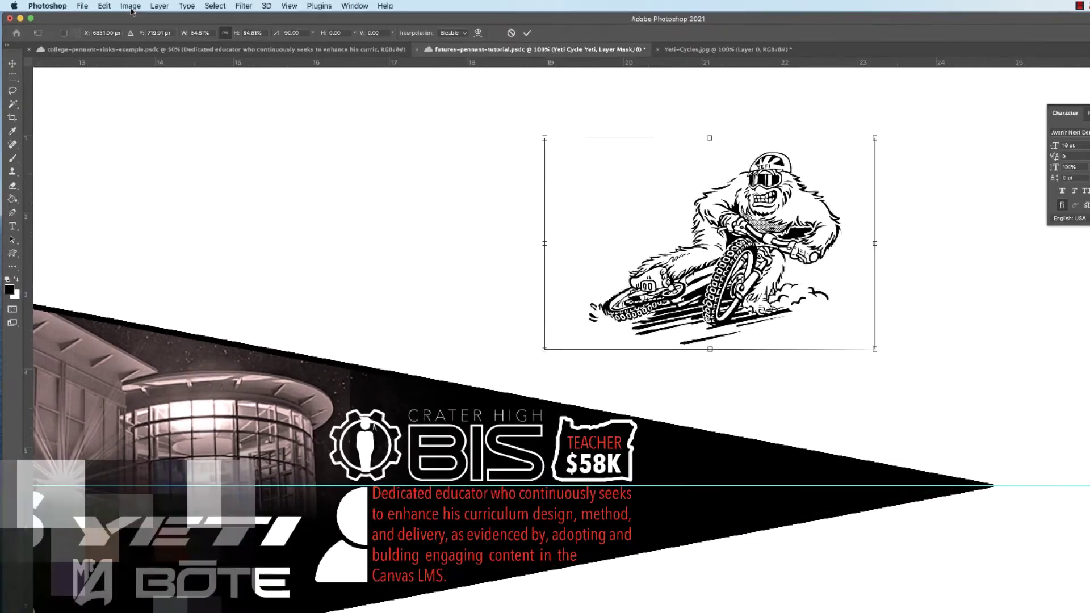
Commit the transform and flip the yeti horizontally with Edit > Transform > Flip Horizontal
{"action": "left_click", "coordinate": [107, 5]}
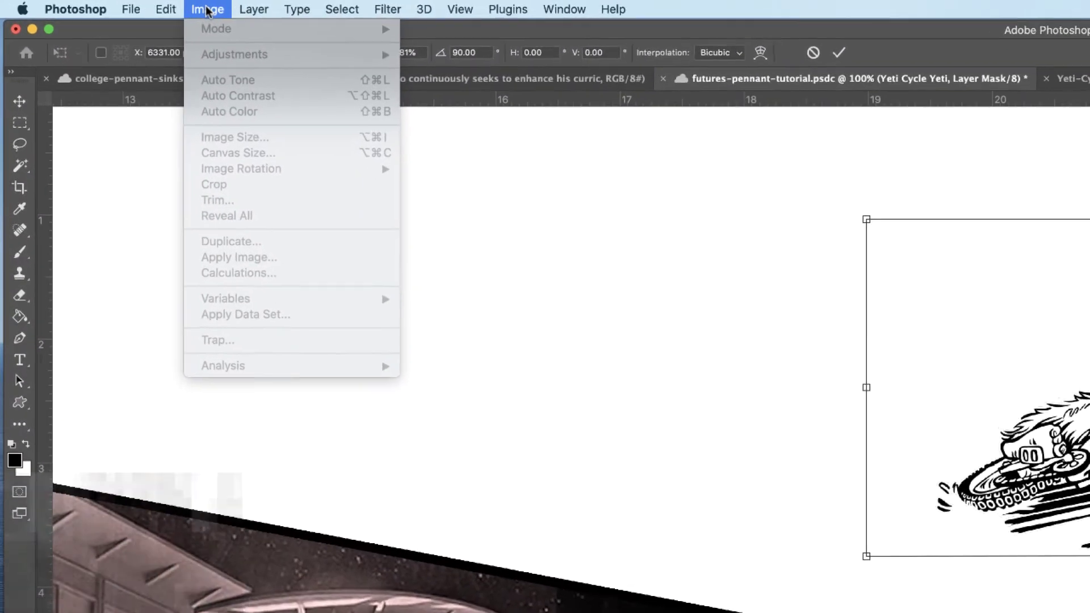
{"action": "left_click", "coordinate": [908, 390]}
{"action": "key", "text": "Return"}
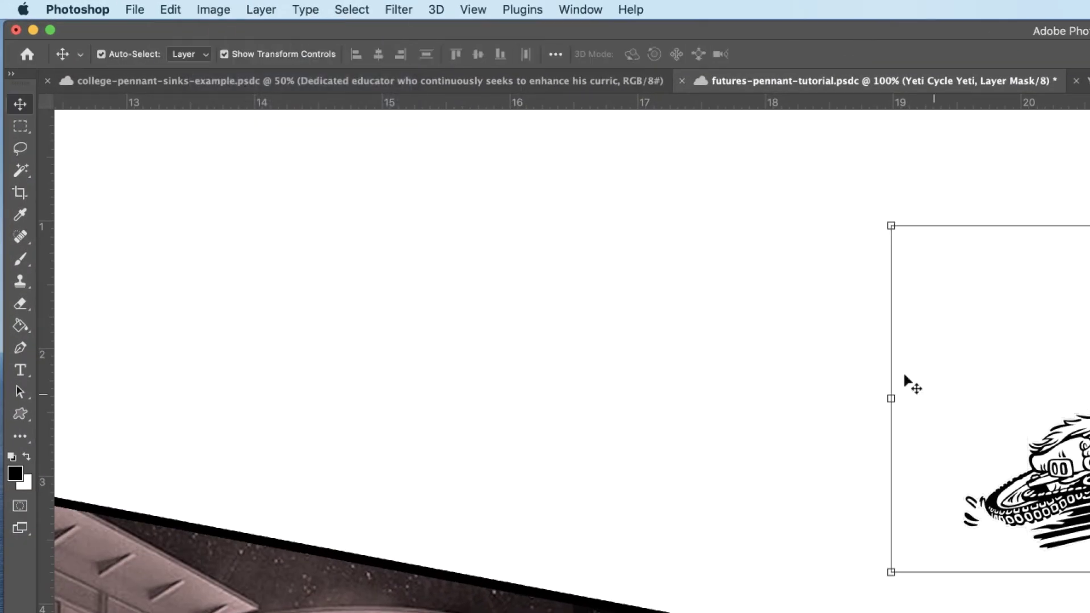
{"action": "left_click", "coordinate": [214, 10]}
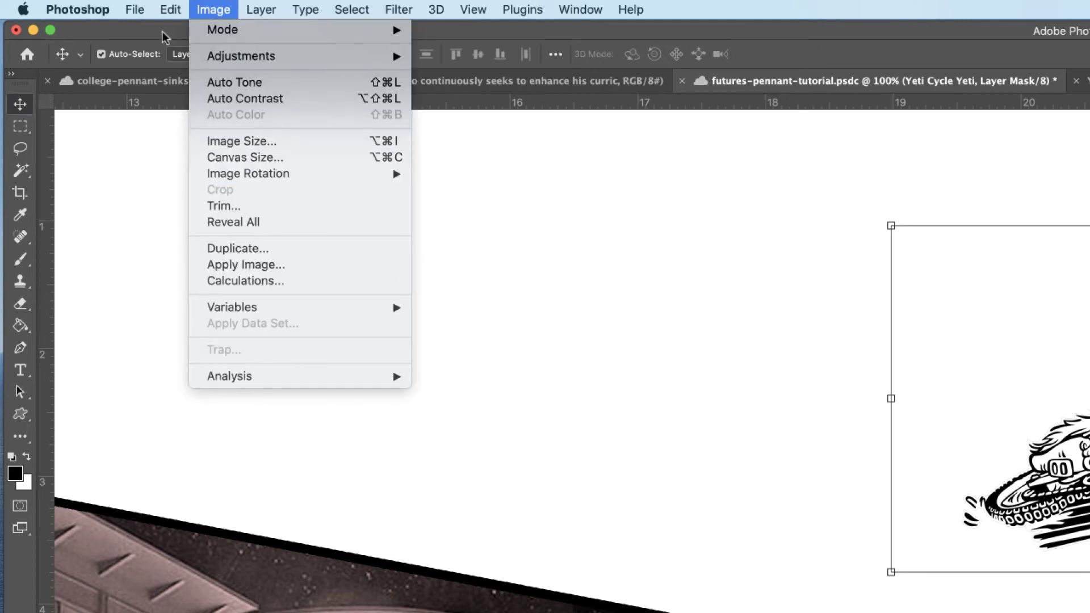
{"action": "mouse_move", "coordinate": [170, 10]}
{"action": "mouse_move", "coordinate": [214, 404]}
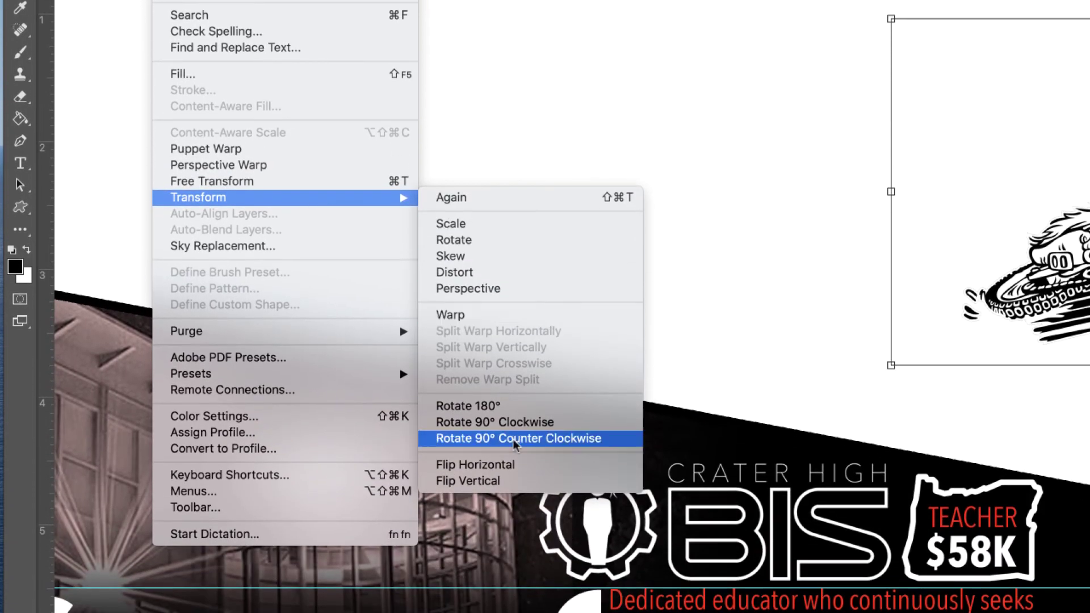
{"action": "left_click", "coordinate": [483, 466]}
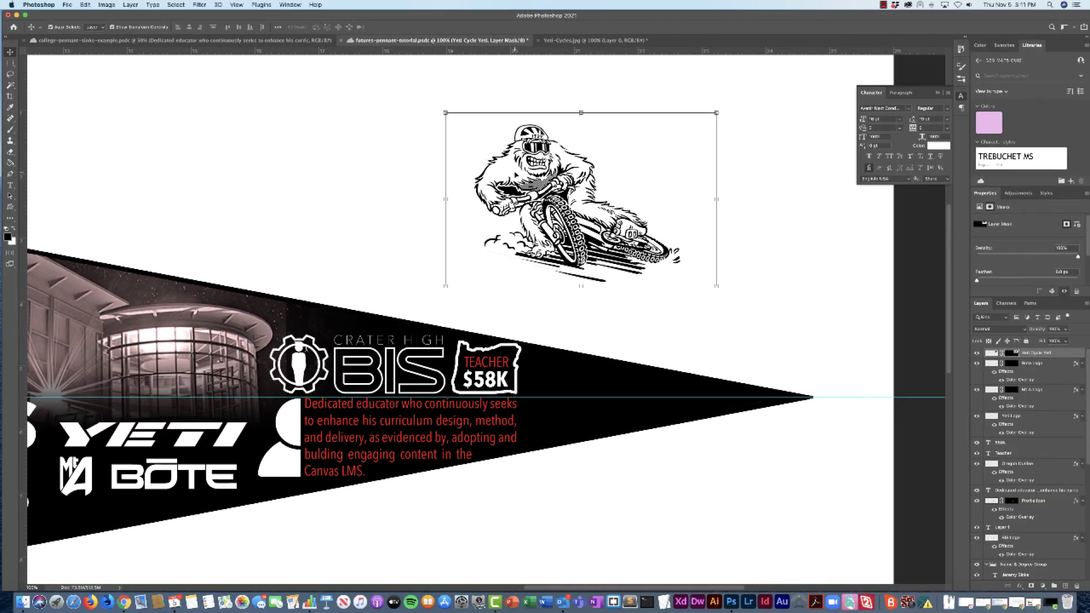
Enlarge the mirrored yeti and place it high above the pennant
{"action": "left_click_drag", "start_coordinate": [525, 153], "coordinate": [645, 386]}
{"action": "left_click_drag", "start_coordinate": [559, 525], "coordinate": [497, 560]}
{"action": "left_click_drag", "start_coordinate": [664, 482], "coordinate": [594, 213]}
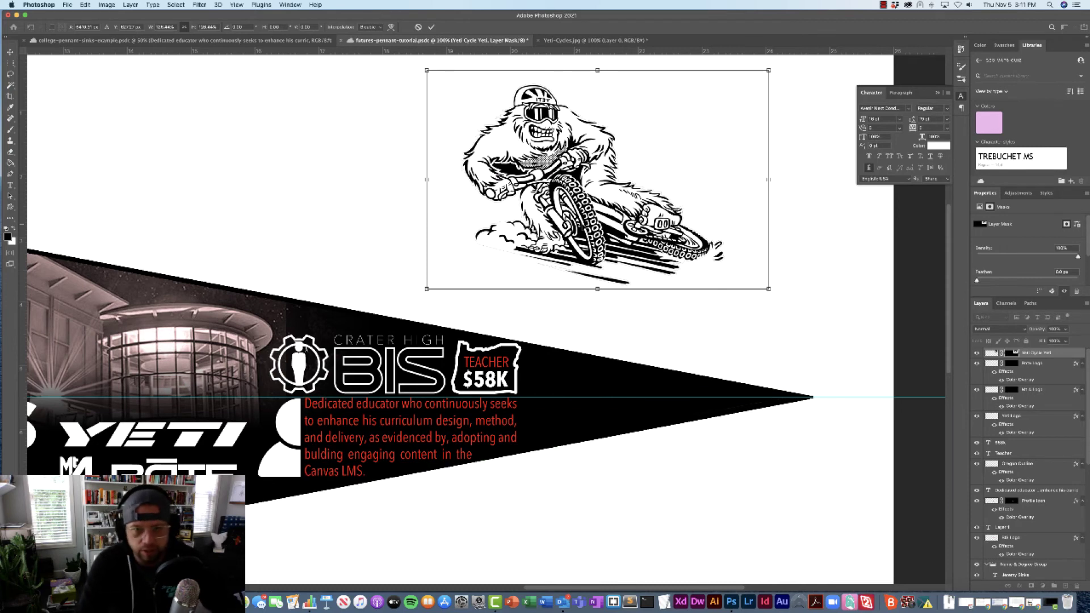
Turn the yeti 90° onto its side, move it onto the pennant tip, and scale it up
{"action": "key", "text": "super+z"}
{"action": "key", "text": "super+z"}
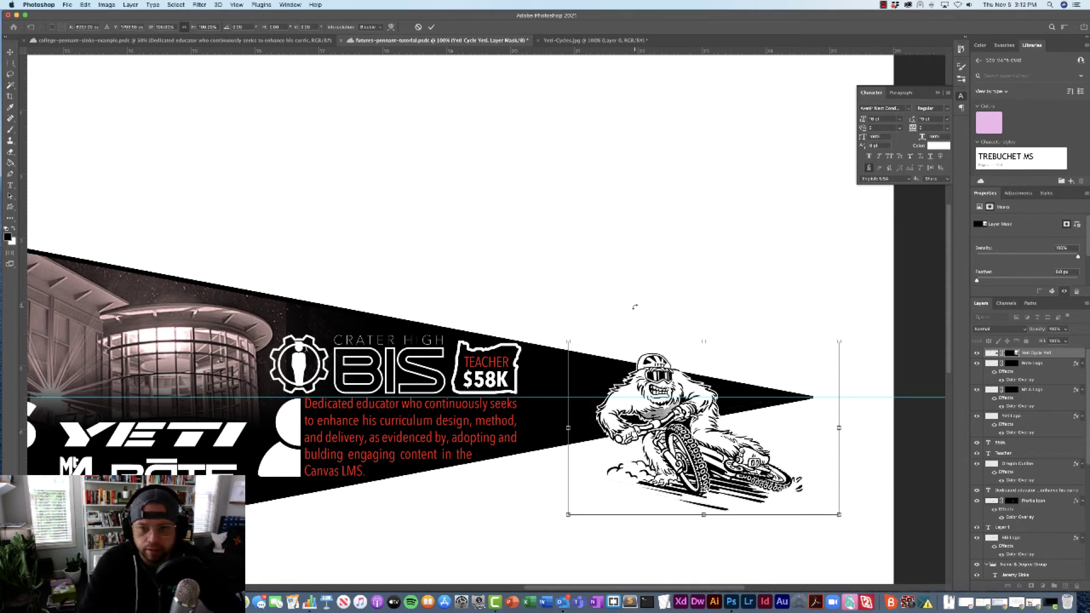
{"action": "key", "text": "Return"}
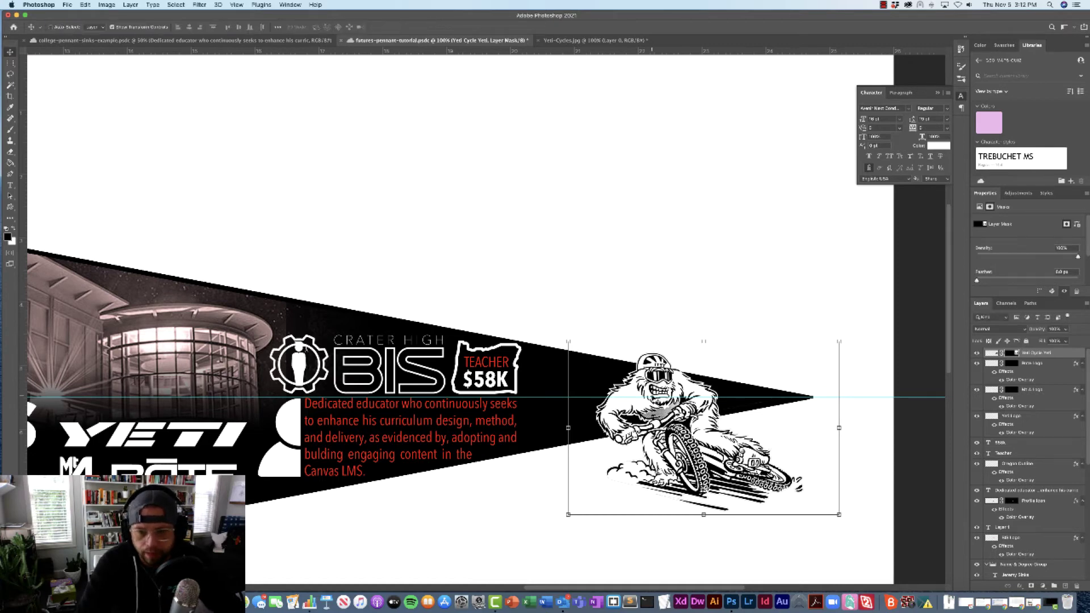
{"action": "key", "text": "super+shift+z"}
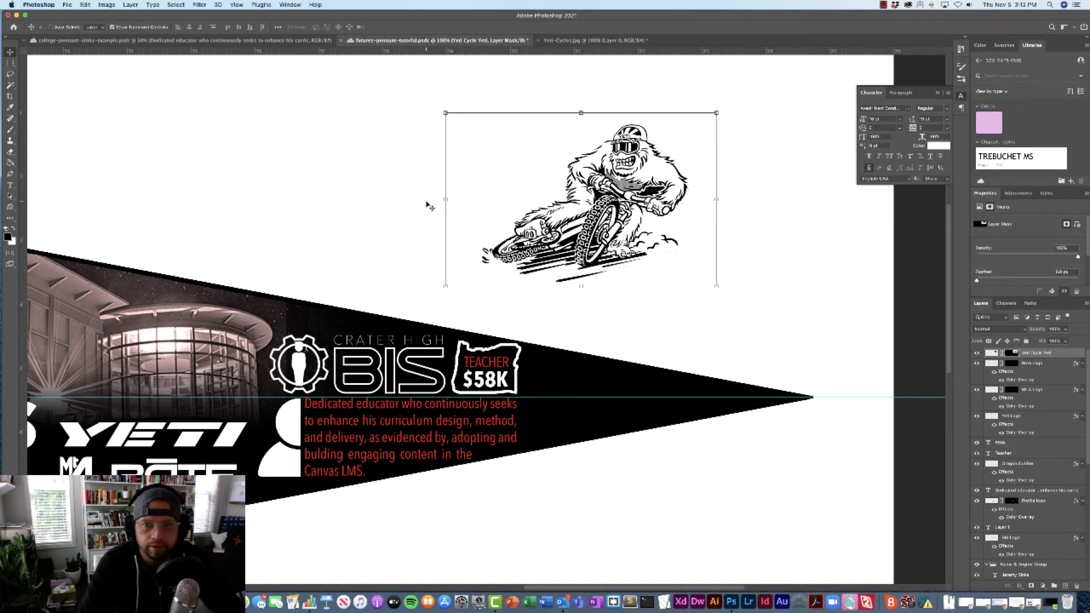
{"action": "key", "text": "super+shift+z"}
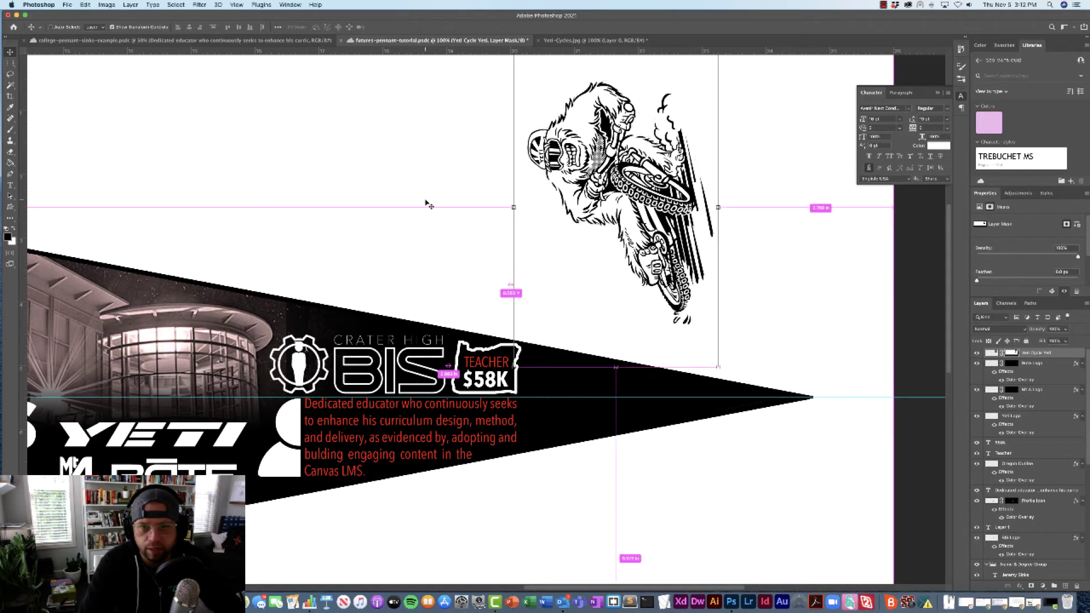
{"action": "left_click_drag", "start_coordinate": [590, 131], "coordinate": [603, 381]}
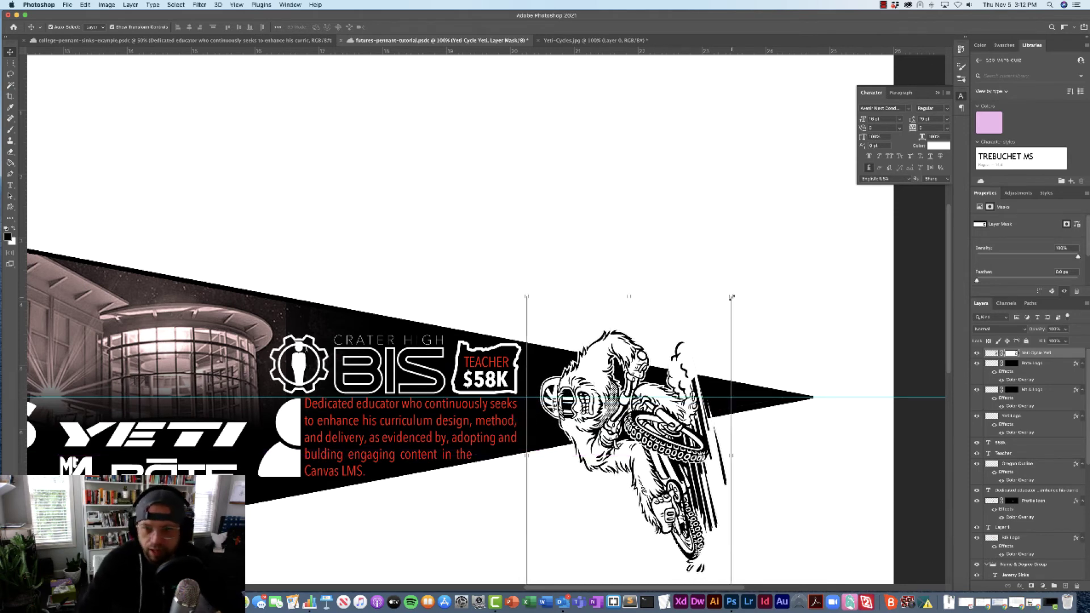
{"action": "left_click_drag", "start_coordinate": [731, 296], "coordinate": [807, 256]}
{"action": "left_click_drag", "start_coordinate": [619, 307], "coordinate": [616, 367]}
{"action": "left_click_drag", "start_coordinate": [788, 264], "coordinate": [837, 187]}
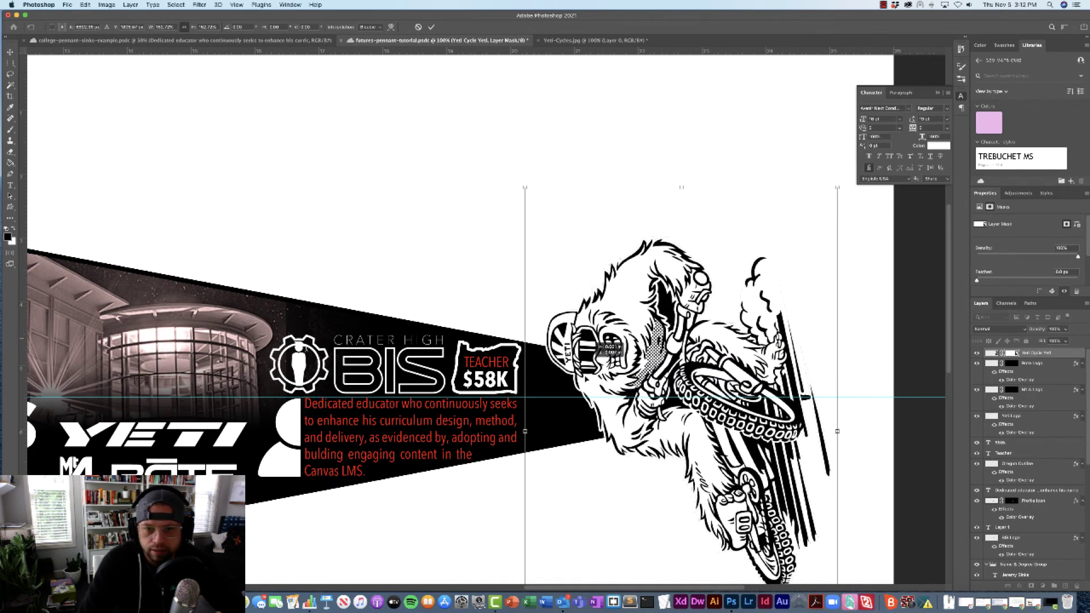
{"action": "left_click_drag", "start_coordinate": [603, 315], "coordinate": [599, 371]}
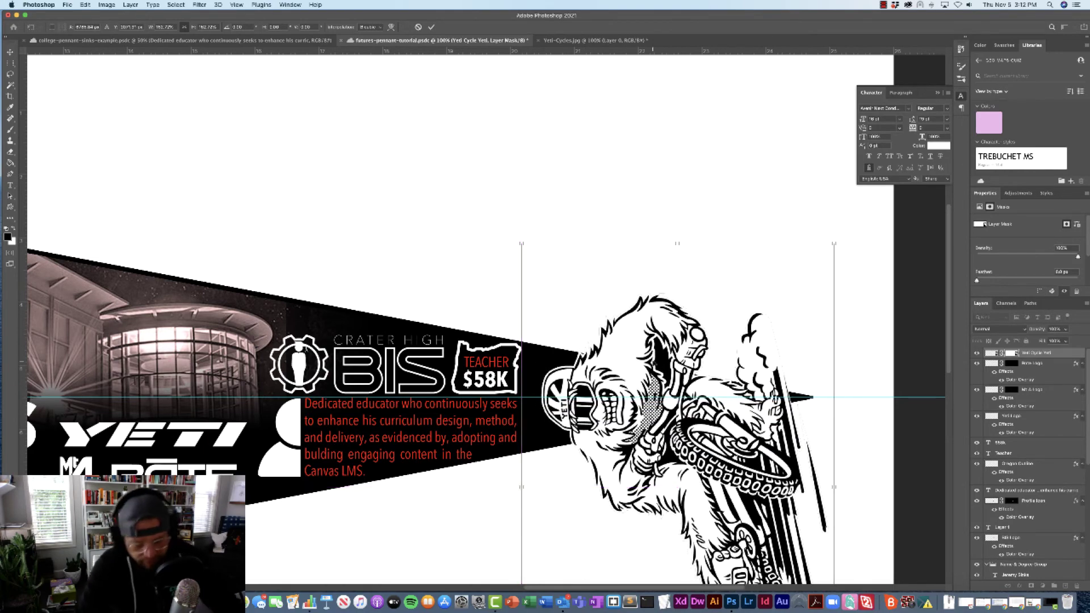
Zoom out to the whole pennant and fine-tune the yeti's size and position over the tip
{"action": "key", "text": "super+minus"}
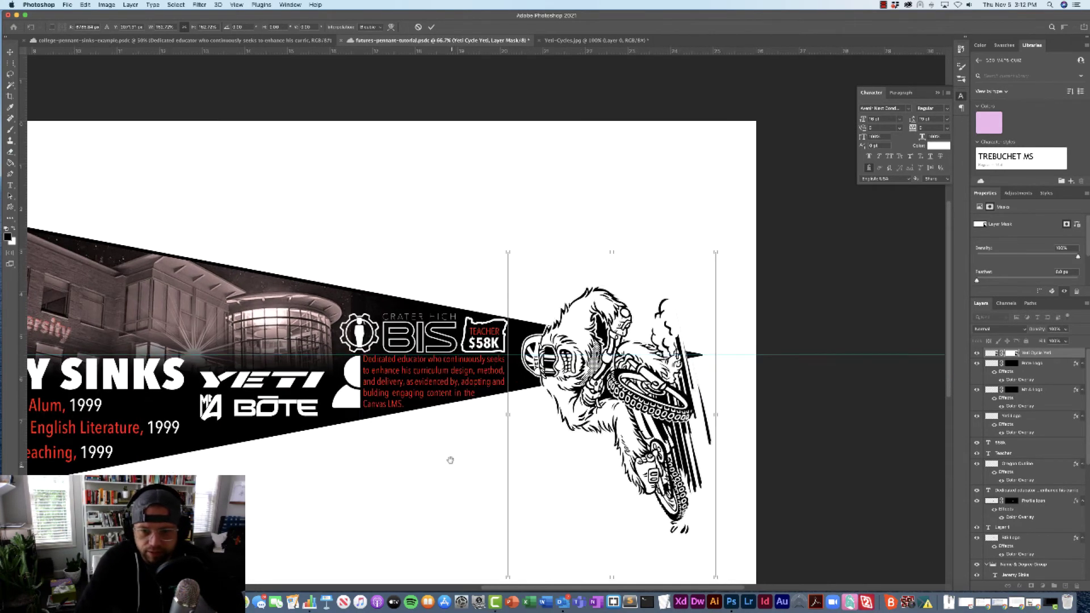
{"action": "left_click_drag", "start_coordinate": [450, 455], "coordinate": [418, 396]}
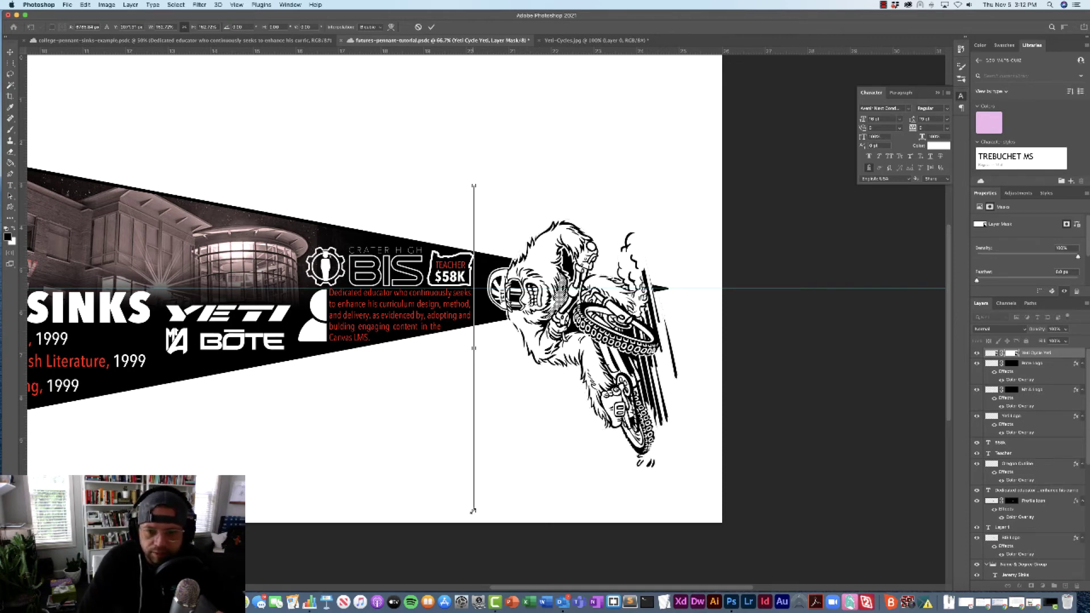
{"action": "left_click_drag", "start_coordinate": [473, 511], "coordinate": [479, 505]}
{"action": "left_click_drag", "start_coordinate": [540, 284], "coordinate": [537, 291]}
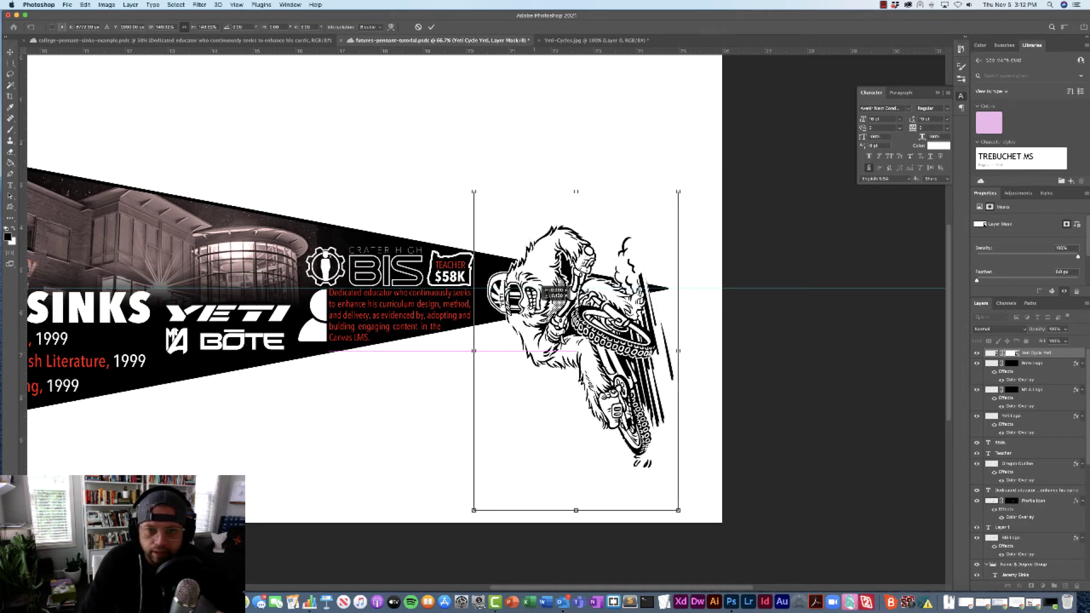
{"action": "left_click_drag", "start_coordinate": [537, 291], "coordinate": [533, 291]}
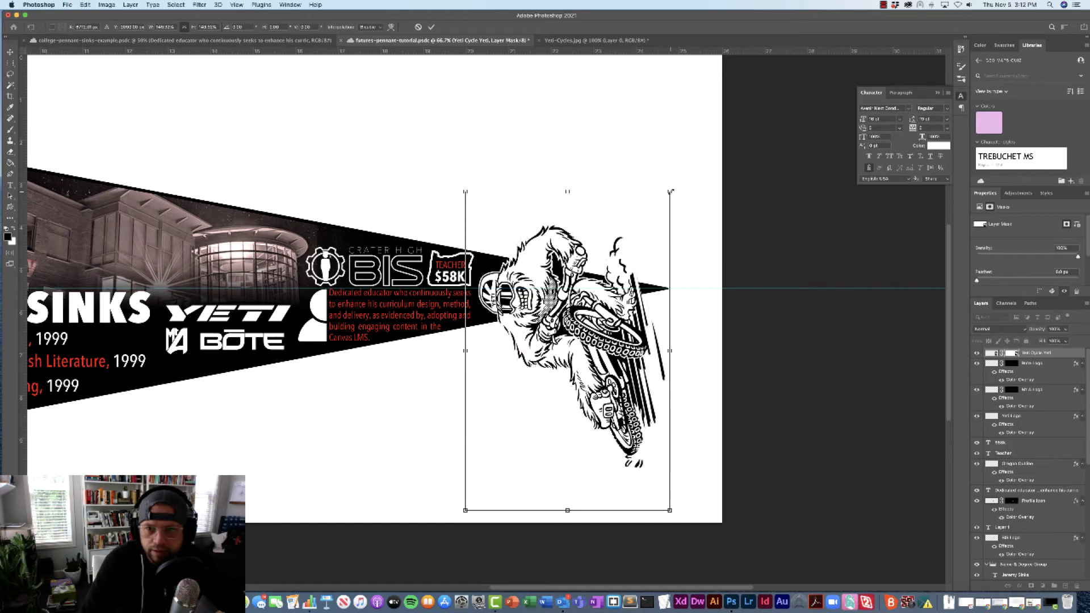
{"action": "left_click_drag", "start_coordinate": [671, 192], "coordinate": [674, 183]}
{"action": "left_click_drag", "start_coordinate": [523, 262], "coordinate": [523, 266]}
Commit the yeti's final Free Transform over the pennant's pointed tip
{"action": "key", "text": "Return"}
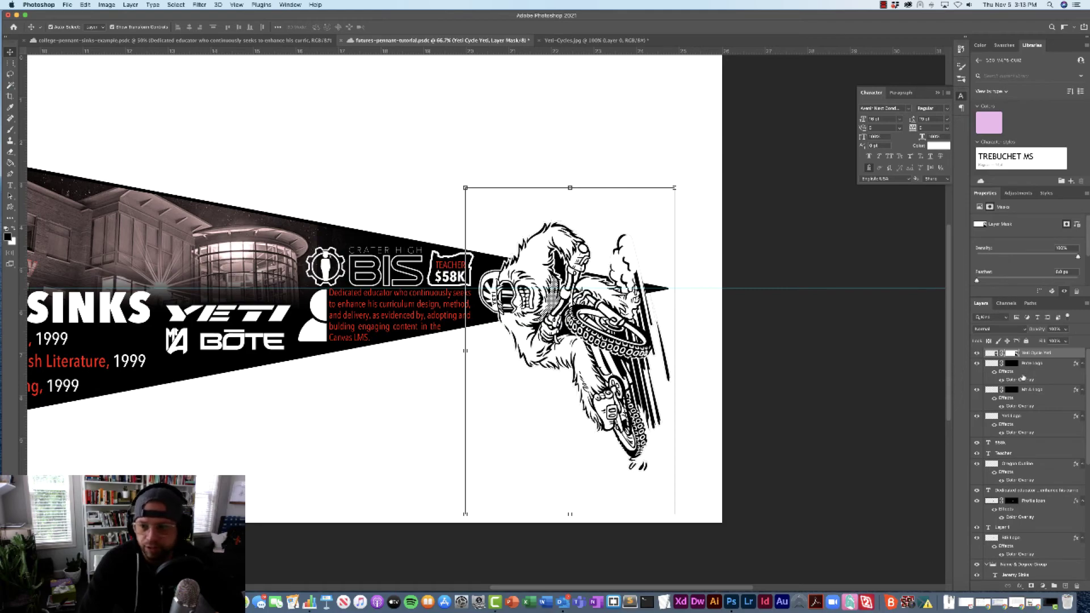
{"action": "scroll", "coordinate": [1022, 378], "scroll_direction": "down", "scroll_amount": 10}
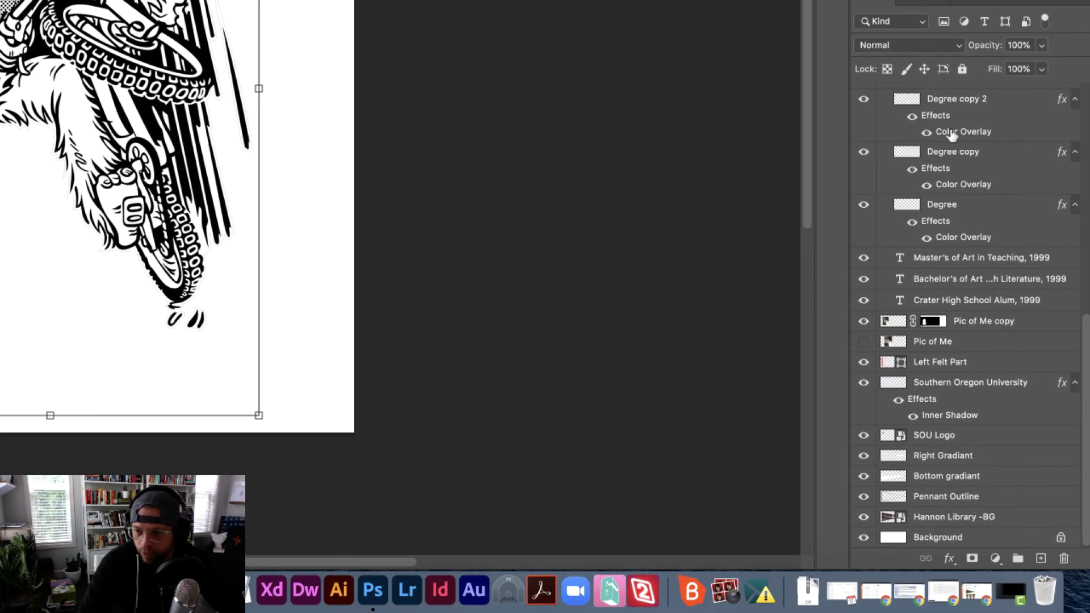
{"action": "left_click", "coordinate": [939, 498]}
{"action": "scroll", "coordinate": [914, 278], "scroll_direction": "up", "scroll_amount": 10}
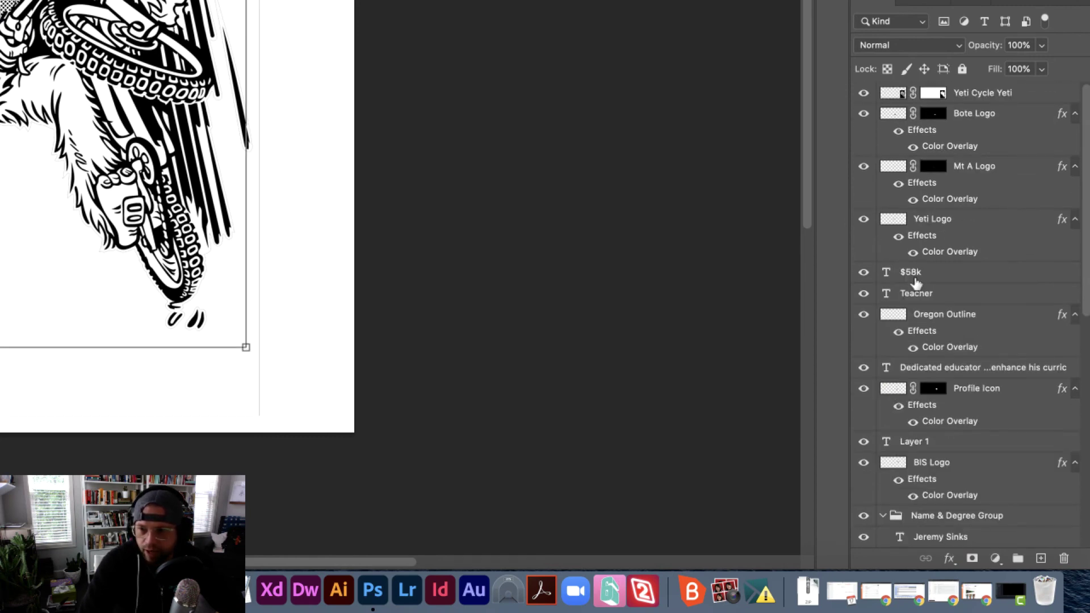
{"action": "scroll", "coordinate": [915, 282], "scroll_direction": "down", "scroll_amount": 10}
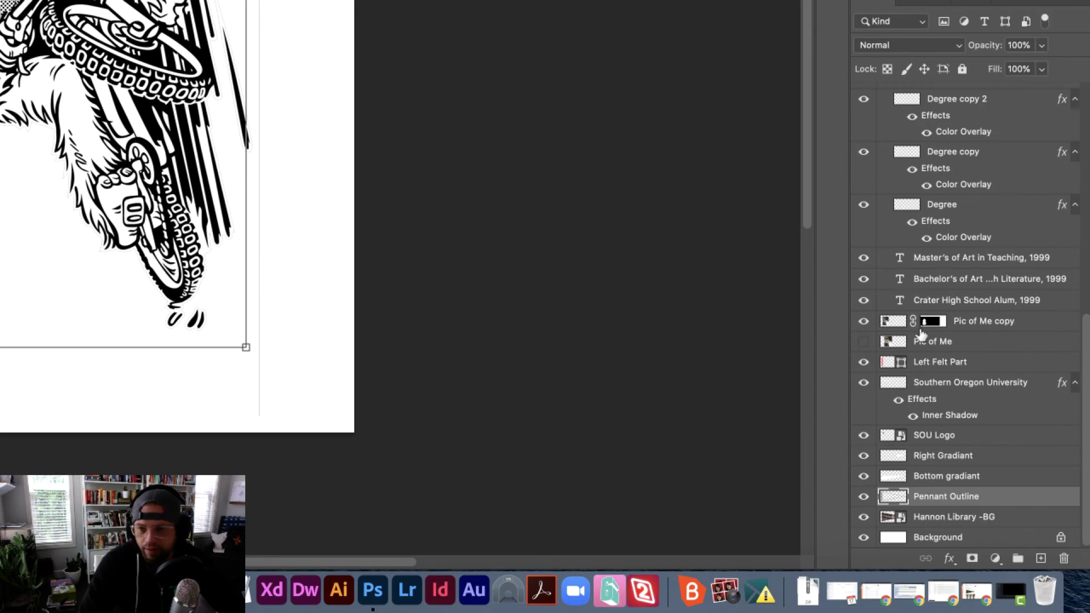
{"action": "scroll", "coordinate": [974, 261], "scroll_direction": "up", "scroll_amount": 10}
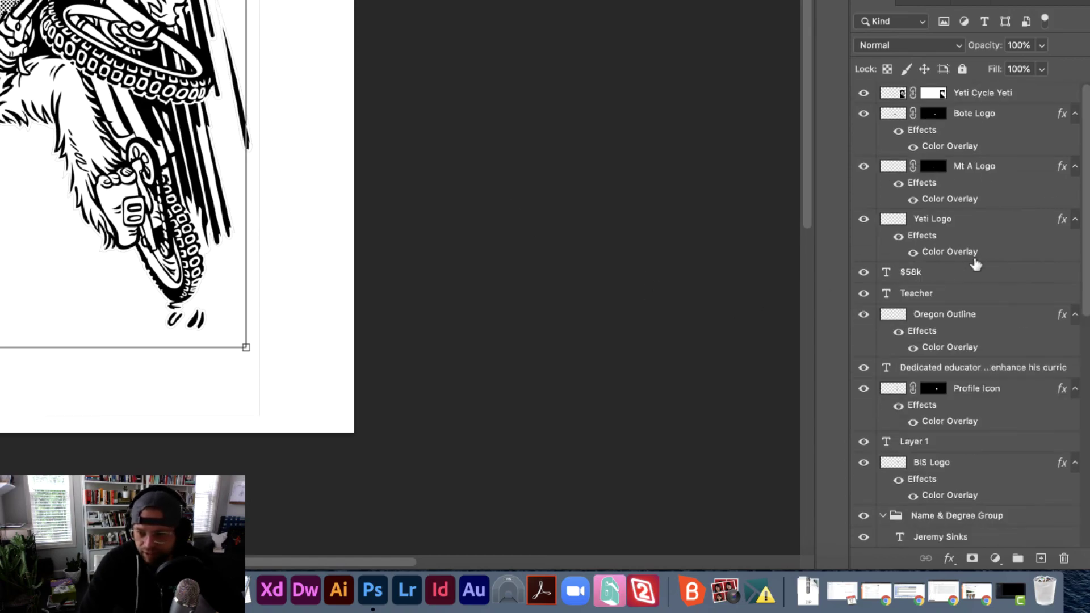
{"action": "scroll", "coordinate": [975, 262], "scroll_direction": "down", "scroll_amount": 10}
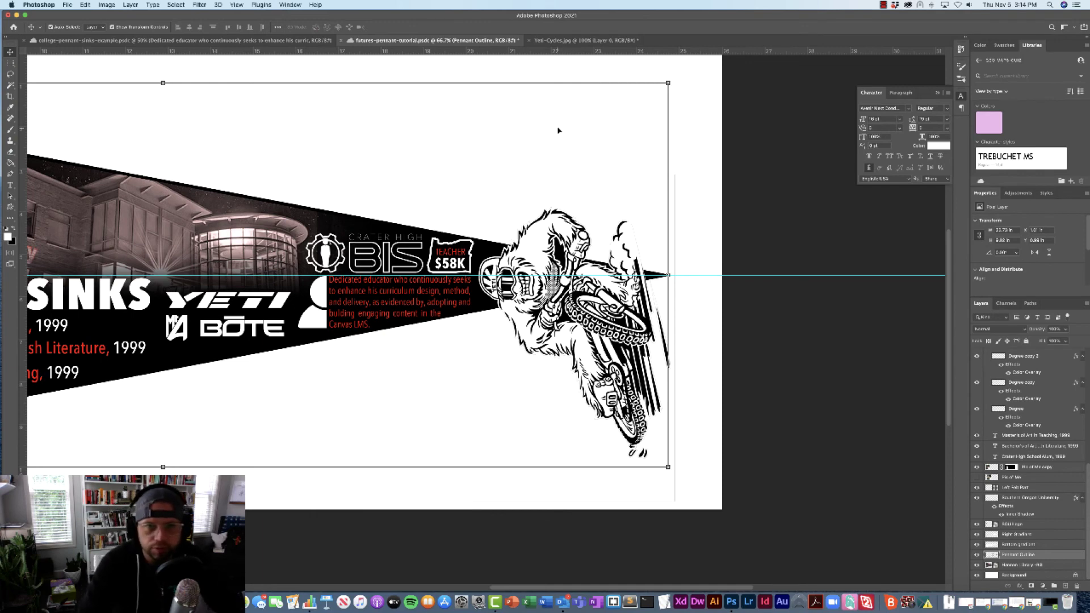
Magic Wand-select the white around the pennant, then invert the selection to the pennant shape
{"action": "key", "text": "w"}
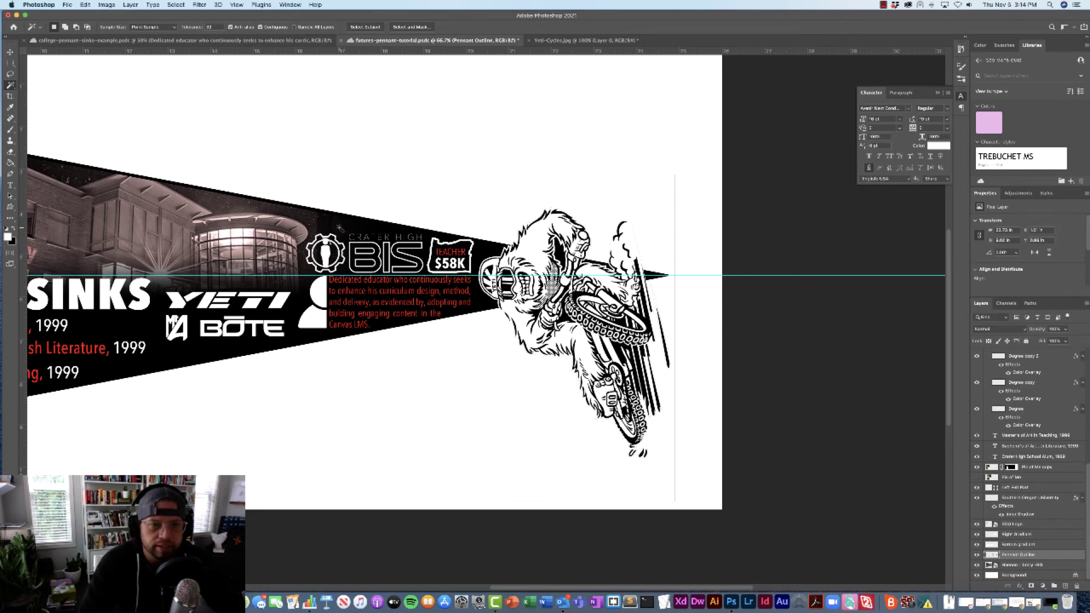
{"action": "left_click", "coordinate": [340, 230]}
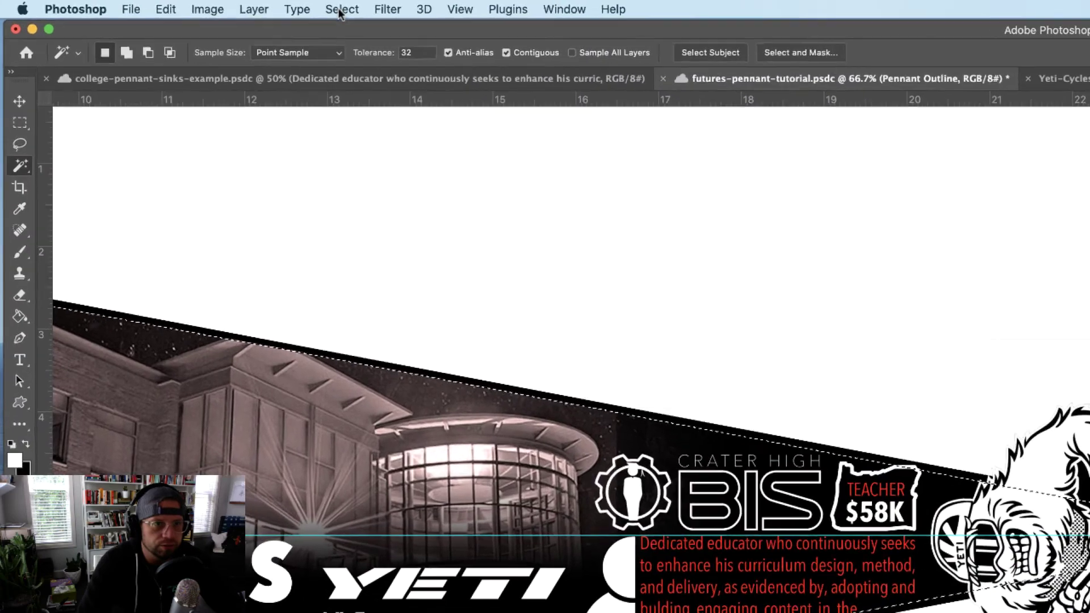
{"action": "left_click", "coordinate": [215, 5]}
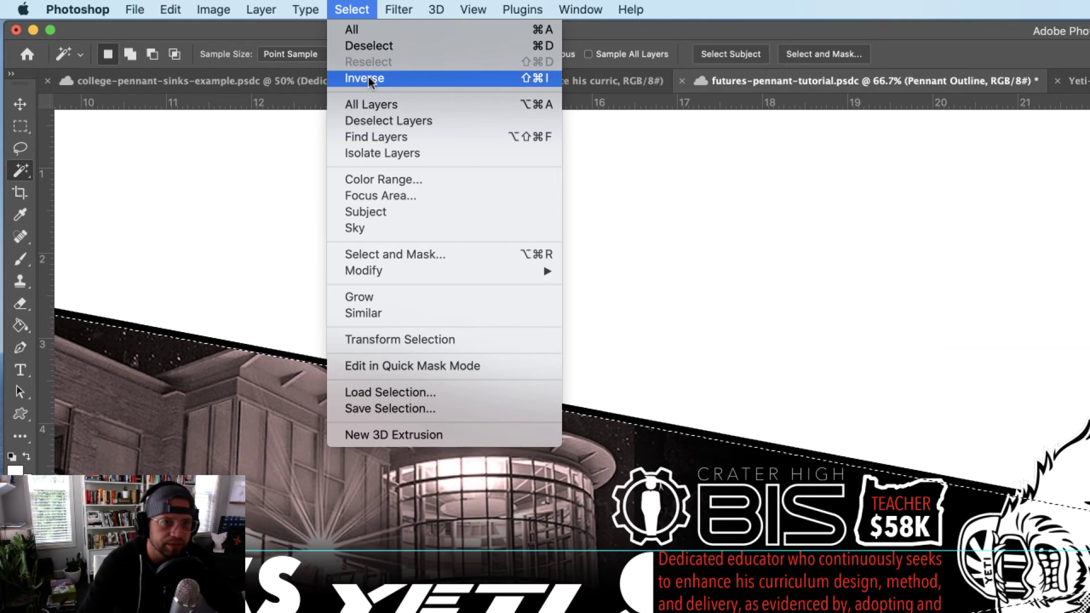
{"action": "left_click", "coordinate": [368, 78]}
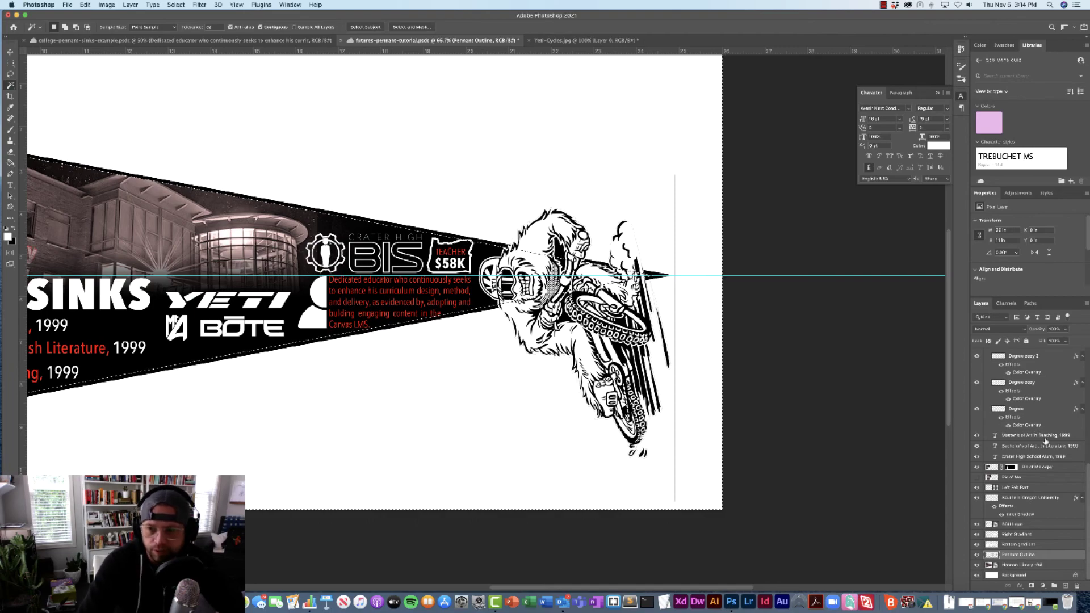
{"action": "scroll", "coordinate": [1044, 397], "scroll_direction": "up", "scroll_amount": 5}
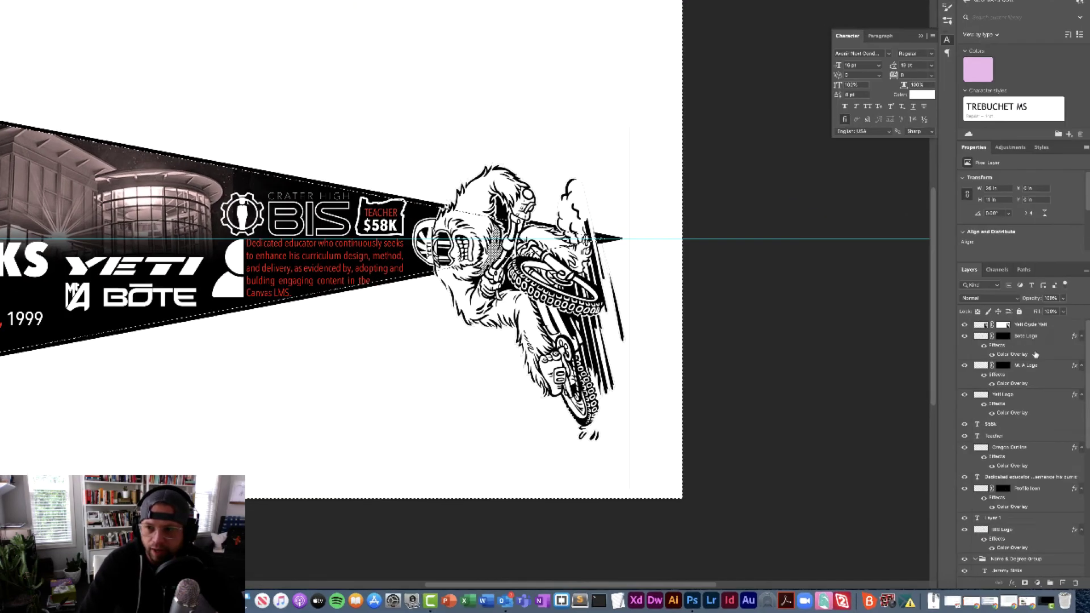
Target the layer mask of the Yeti Cycle Yeti layer for editing
{"action": "left_click", "coordinate": [1032, 328]}
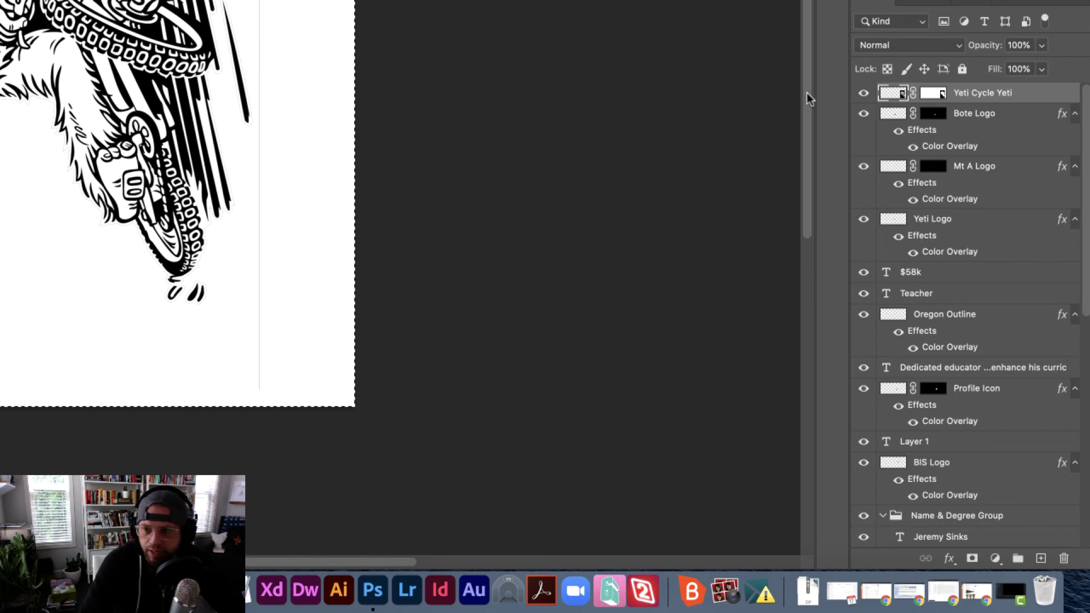
{"action": "left_click", "coordinate": [937, 94]}
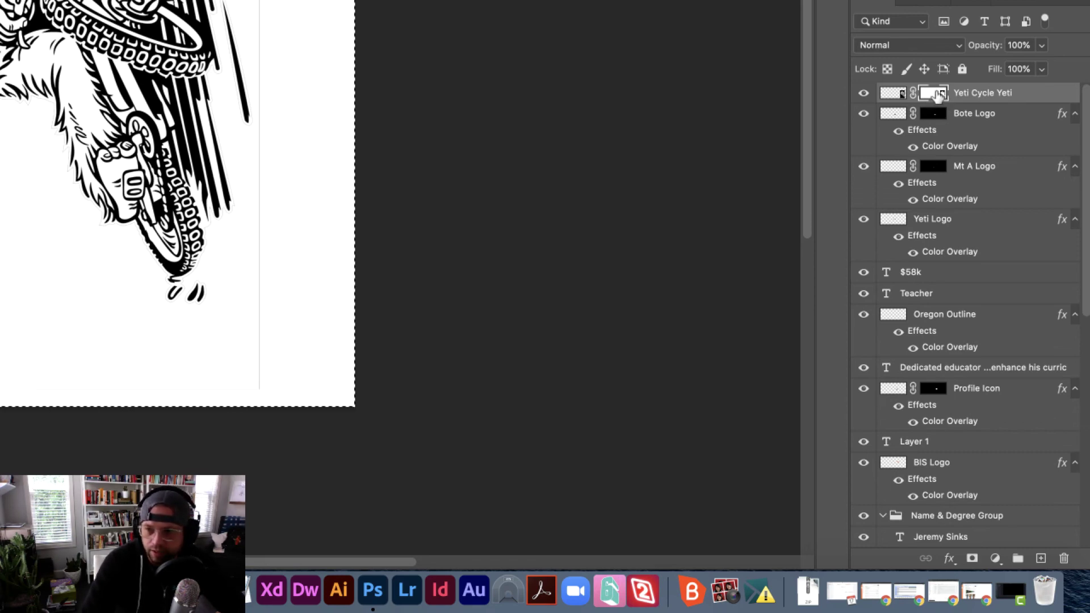
{"action": "left_click", "coordinate": [936, 94]}
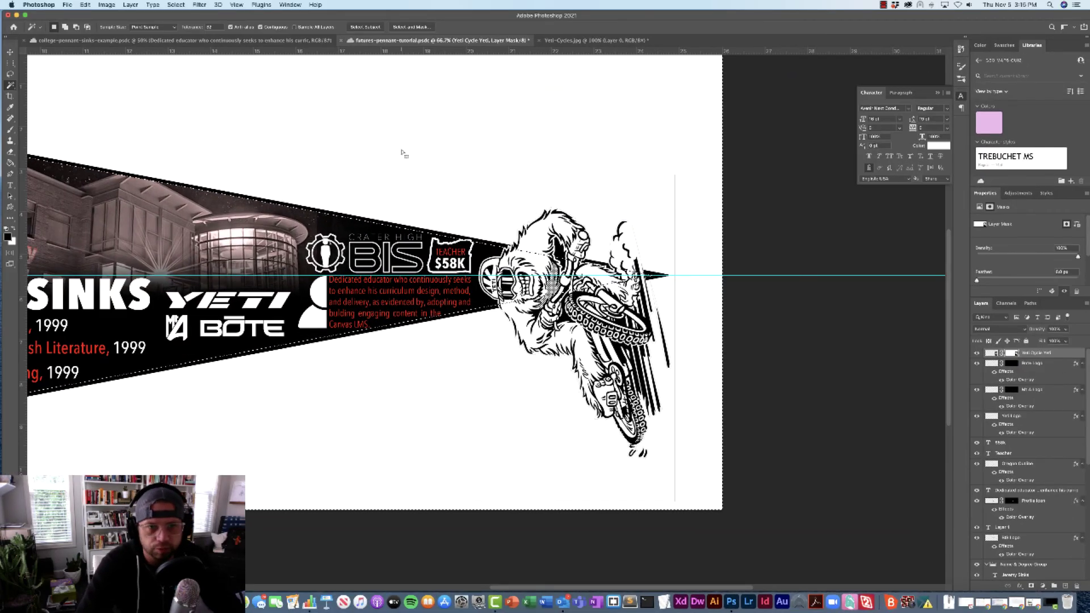
Paint black on the mask over the yeti's hair, side and stray mark outside the pennant, then deselect
{"action": "key", "text": "b"}
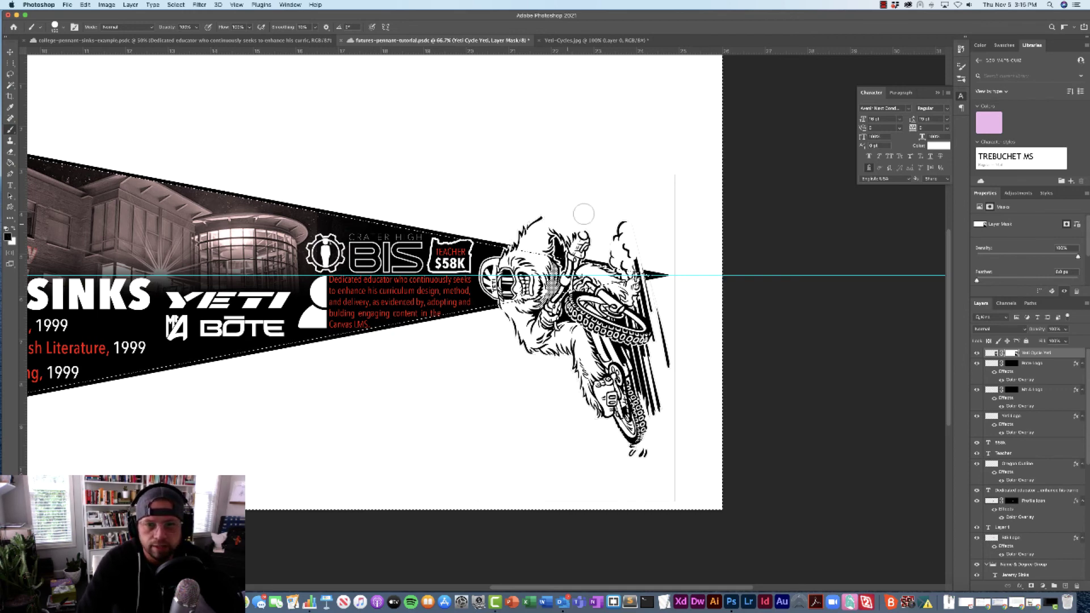
{"action": "left_click_drag", "start_coordinate": [517, 220], "coordinate": [644, 228]}
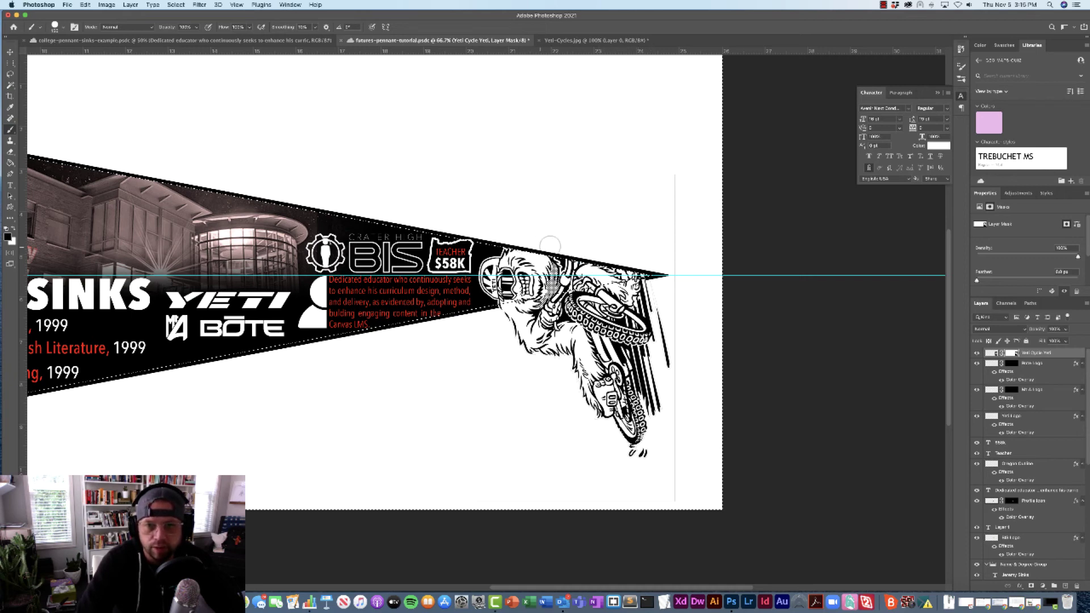
{"action": "key", "text": "bracketright"}
{"action": "key", "text": "bracketright"}
{"action": "key", "text": "bracketright"}
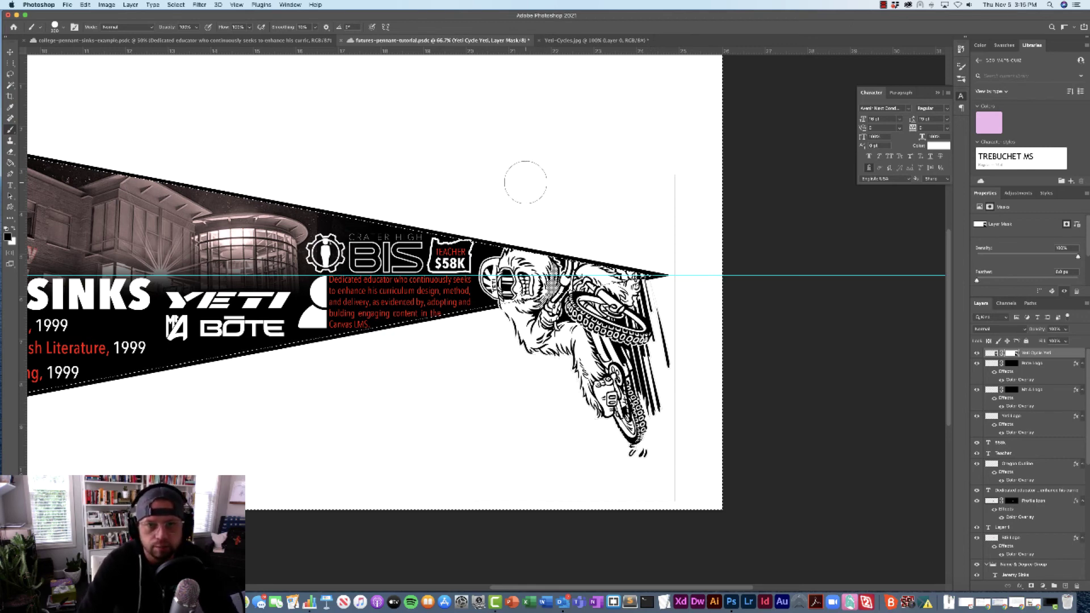
{"action": "key", "text": "bracketright"}
{"action": "key", "text": "bracketright"}
{"action": "key", "text": "bracketright"}
{"action": "key", "text": "bracketright"}
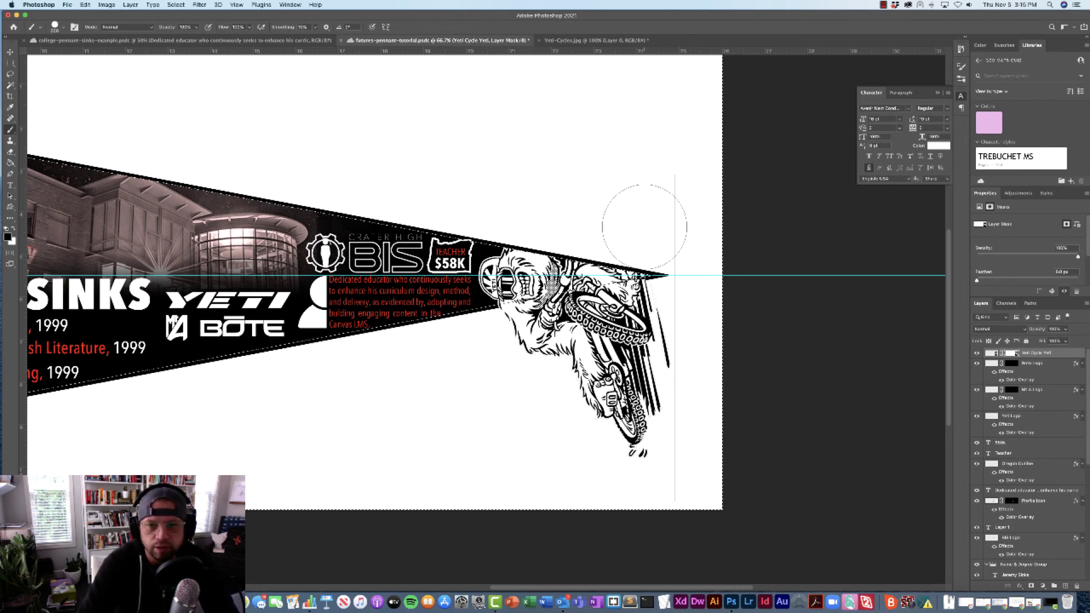
{"action": "mouse_move", "coordinate": [644, 227]}
{"action": "left_mouse_down"}
{"action": "mouse_move", "coordinate": [661, 242]}
{"action": "mouse_move", "coordinate": [487, 297]}
{"action": "mouse_move", "coordinate": [510, 263]}
{"action": "mouse_move", "coordinate": [566, 283]}
{"action": "mouse_move", "coordinate": [600, 277]}
{"action": "mouse_move", "coordinate": [581, 271]}
{"action": "mouse_move", "coordinate": [693, 288]}
{"action": "mouse_move", "coordinate": [679, 304]}
{"action": "mouse_move", "coordinate": [696, 357]}
{"action": "mouse_move", "coordinate": [655, 430]}
{"action": "mouse_move", "coordinate": [585, 453]}
{"action": "mouse_move", "coordinate": [572, 371]}
{"action": "mouse_move", "coordinate": [632, 402]}
{"action": "left_mouse_up"}
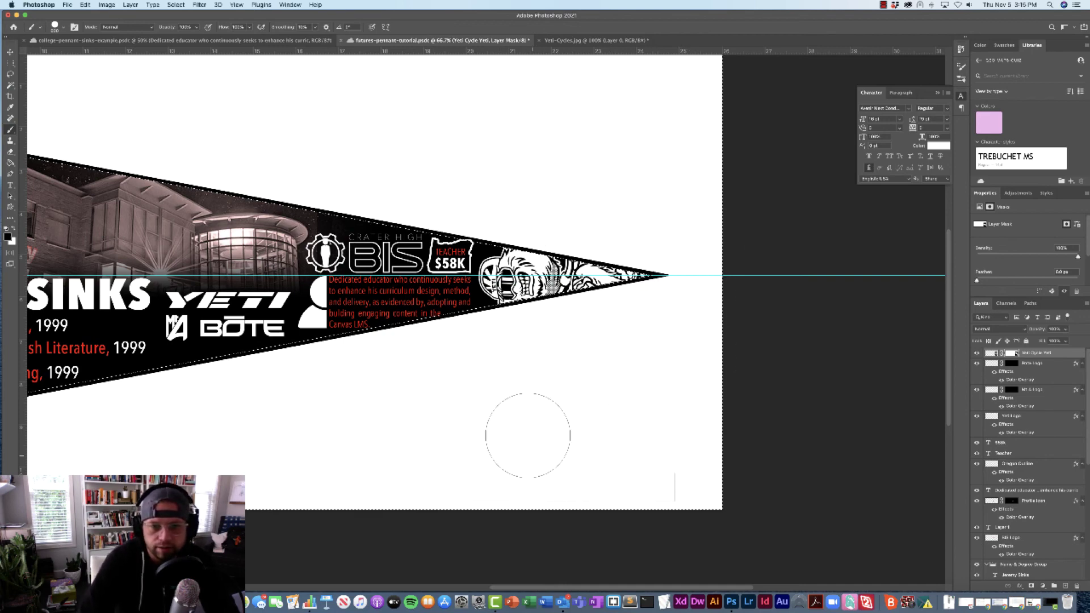
{"action": "mouse_move", "coordinate": [528, 436]}
{"action": "left_mouse_down"}
{"action": "mouse_move", "coordinate": [628, 475]}
{"action": "mouse_move", "coordinate": [504, 474]}
{"action": "mouse_move", "coordinate": [640, 470]}
{"action": "left_mouse_up"}
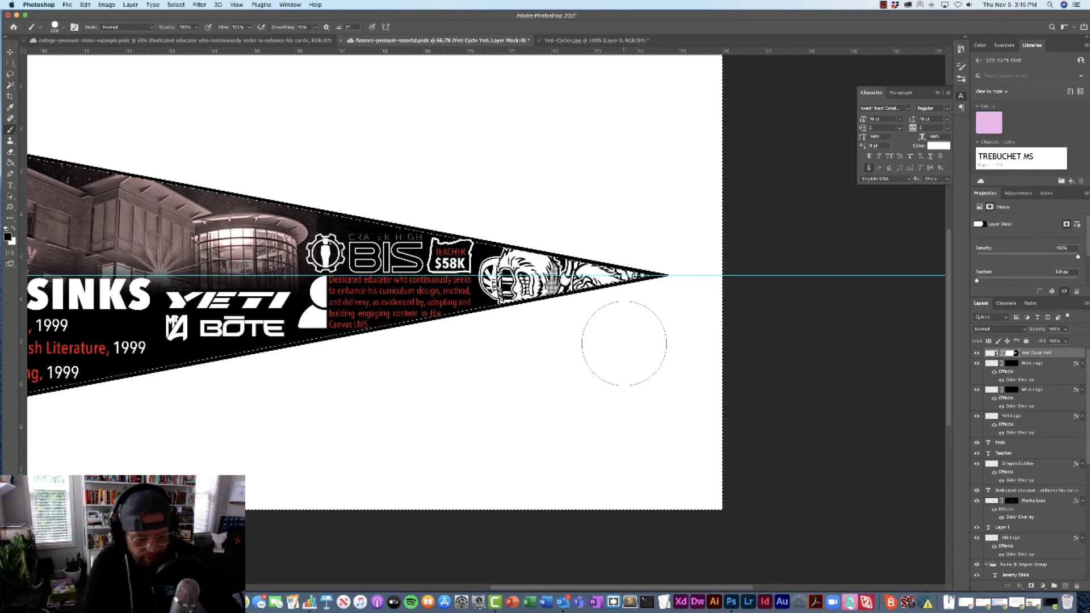
{"action": "key", "text": "super+d"}
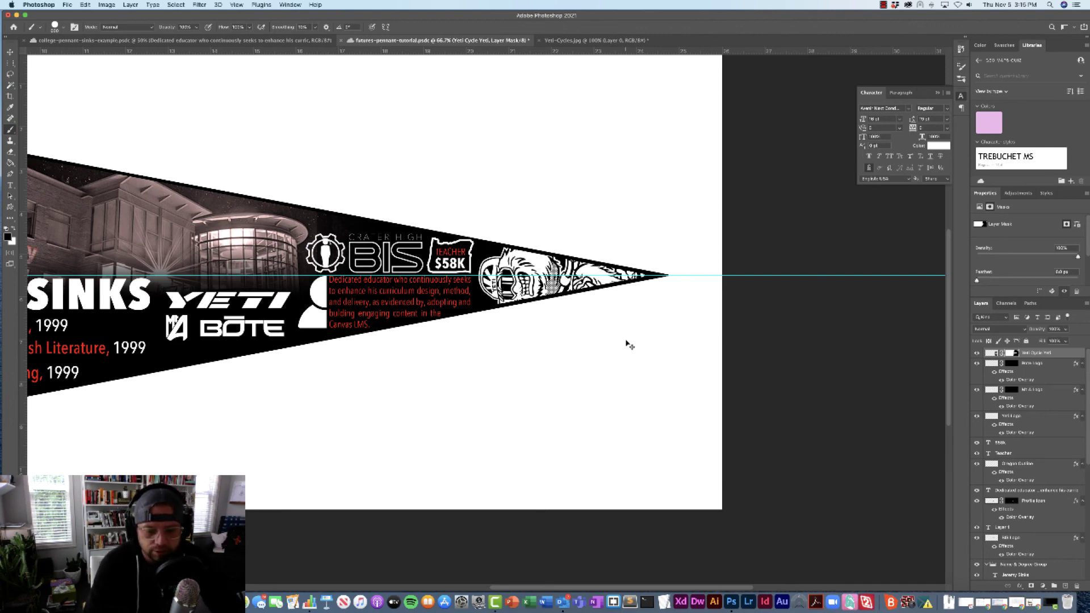
Zoom out to 33.3% to show the whole pennant and clear the layer selection
{"action": "key", "text": "super+minus"}
{"action": "key", "text": "super+minus"}
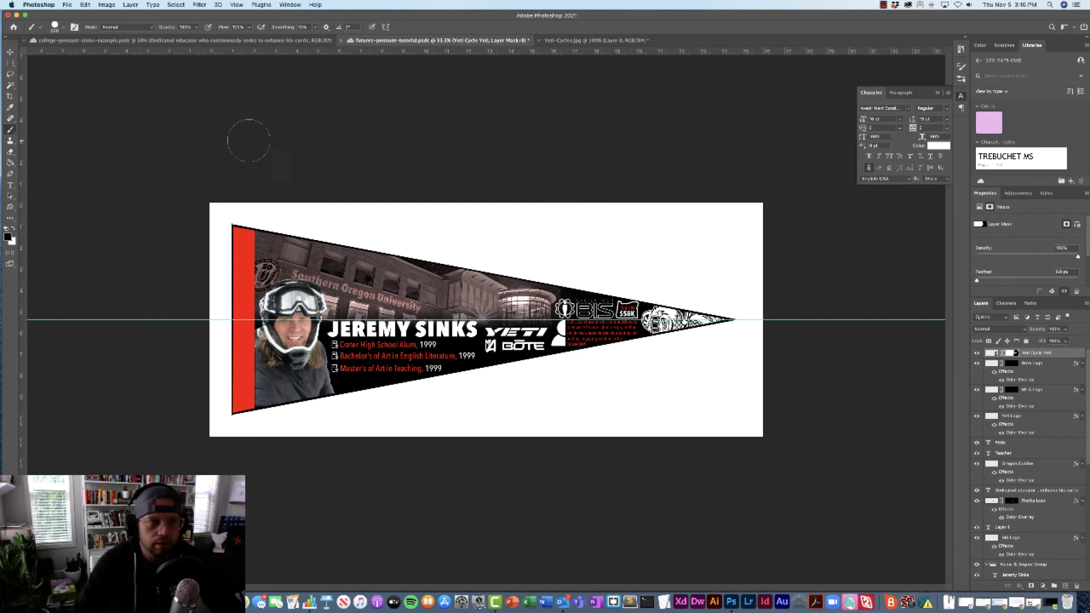
{"action": "left_click", "coordinate": [9, 52]}
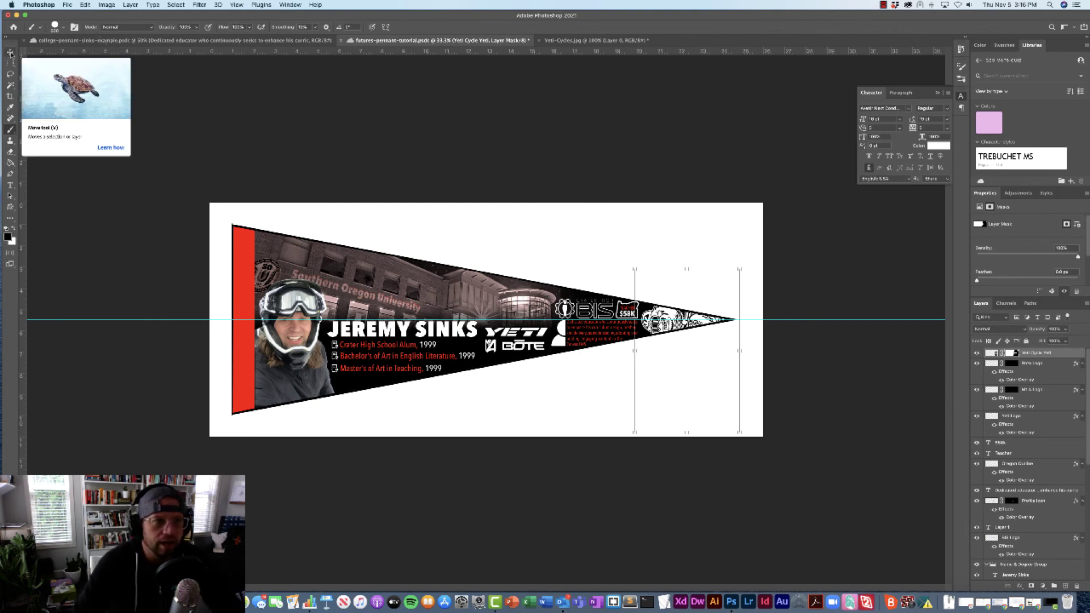
{"action": "left_click", "coordinate": [856, 420]}
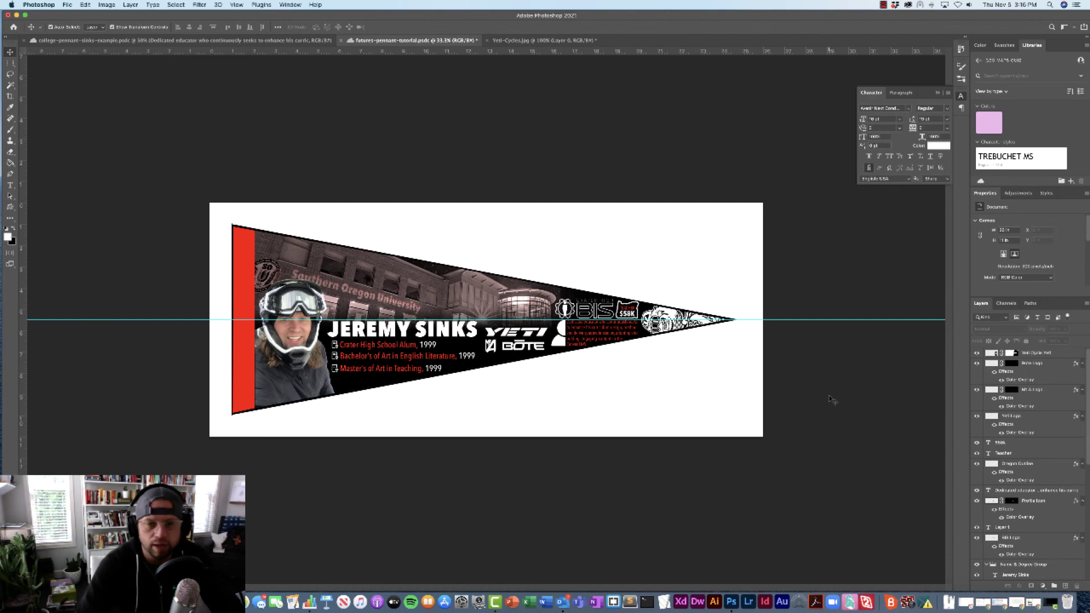